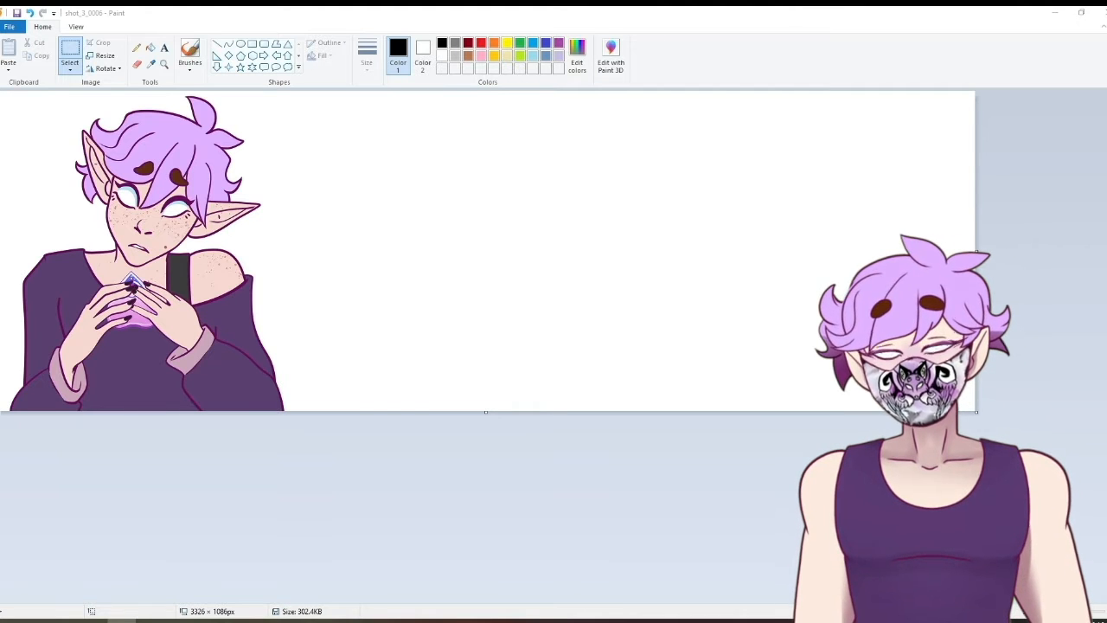
- Draw a straight vertical red divider line down the full canvas height, just beyond the reference character
click(137, 47)
click(480, 43)
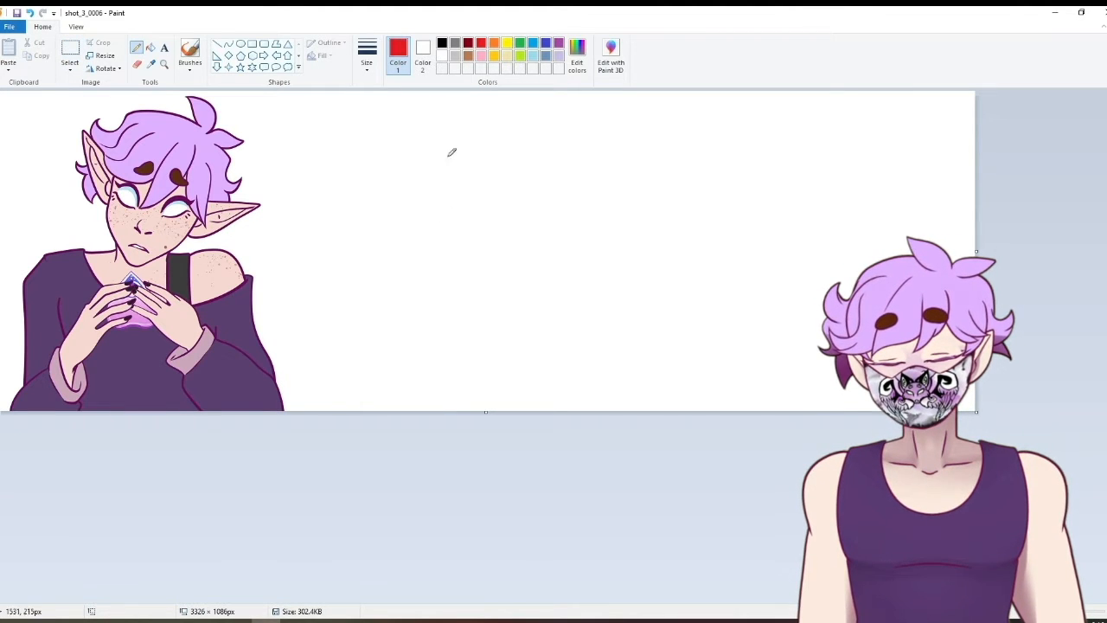
drag(514, 146, 529, 140)
key(ctrl+z)
click(217, 43)
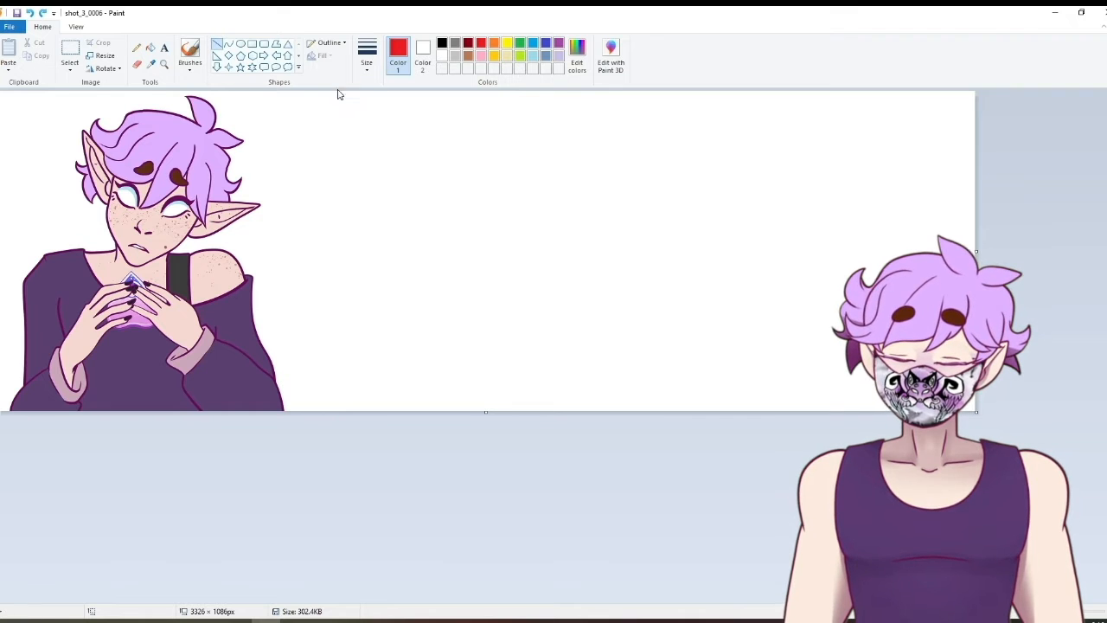
drag(341, 93, 340, 420)
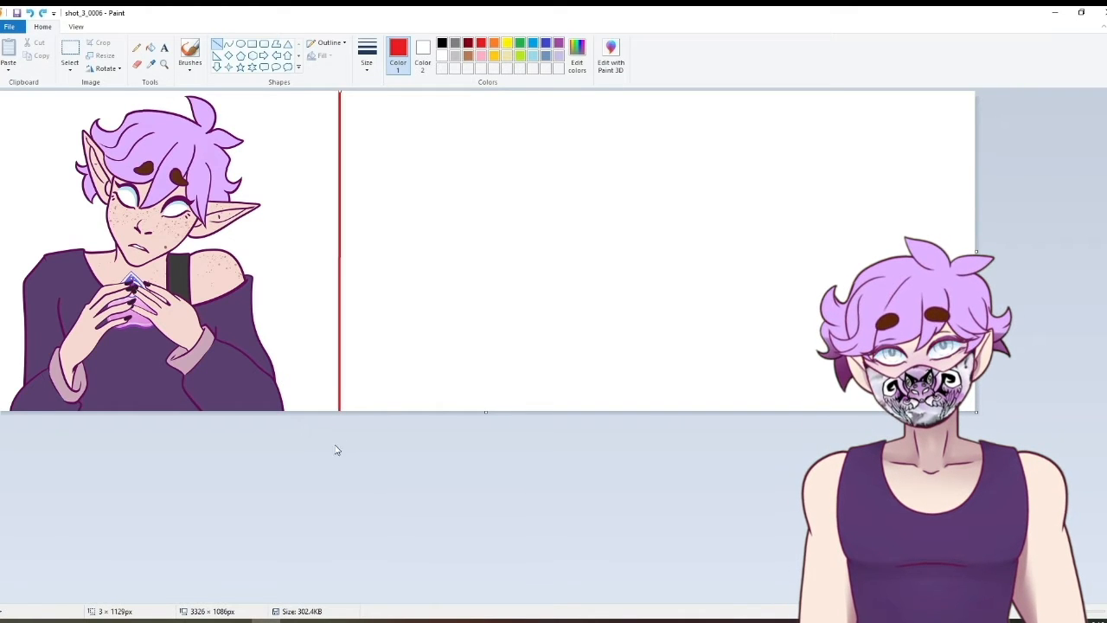
- Sketch the tilted head in red pencil beside the divider, with a slanted centre line, a round skull and a tapered jaw
click(138, 50)
drag(529, 157, 471, 265)
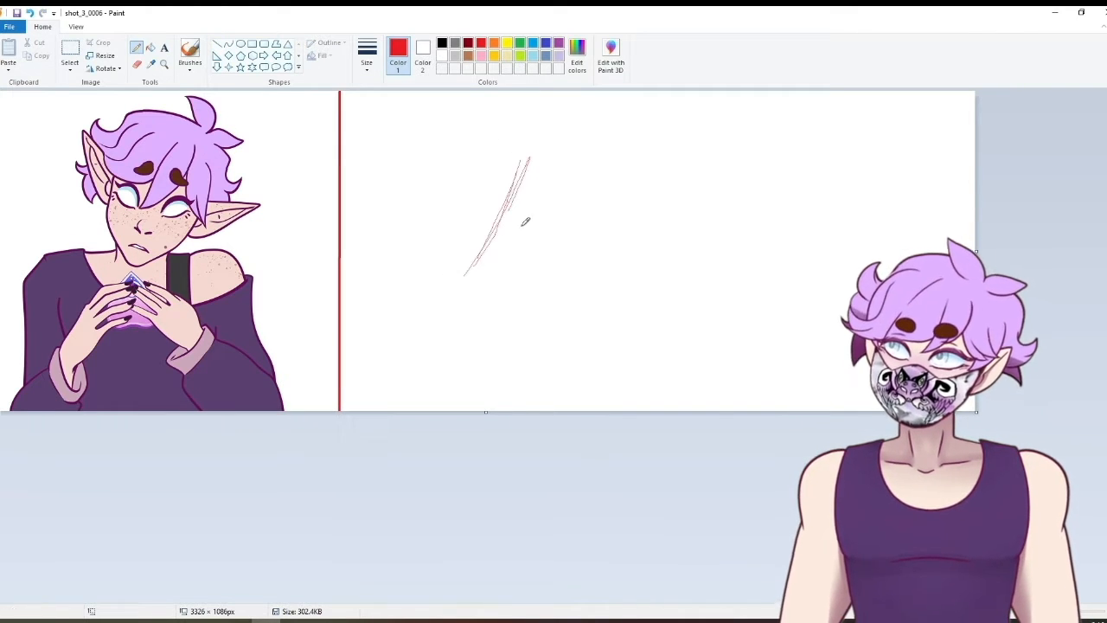
mouse_move(524, 221)
mouse_down()
mouse_move(496, 227)
mouse_move(534, 135)
mouse_up()
mouse_move(474, 171)
mouse_down()
mouse_move(467, 275)
mouse_move(501, 275)
mouse_up()
drag(455, 244, 470, 171)
mouse_move(479, 277)
mouse_down()
mouse_move(543, 236)
mouse_move(559, 213)
mouse_up()
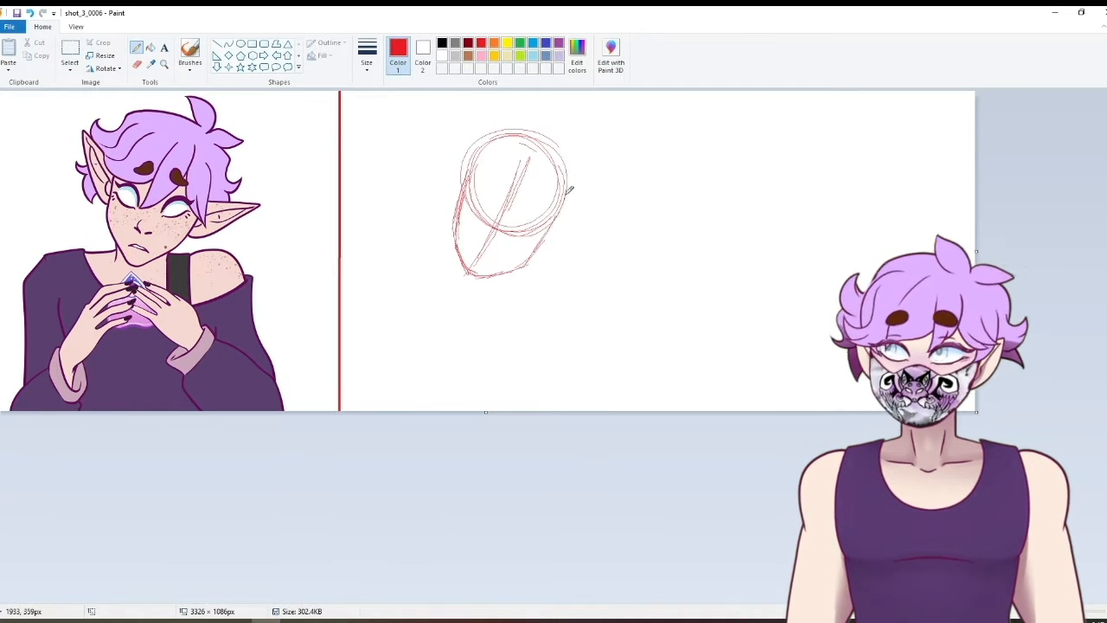
- Sketch a long pointed ear with inner lines on each side of the head, reinforce the skull outline and rough in the nose
mouse_move(467, 176)
mouse_down()
mouse_move(429, 118)
mouse_move(449, 211)
mouse_up()
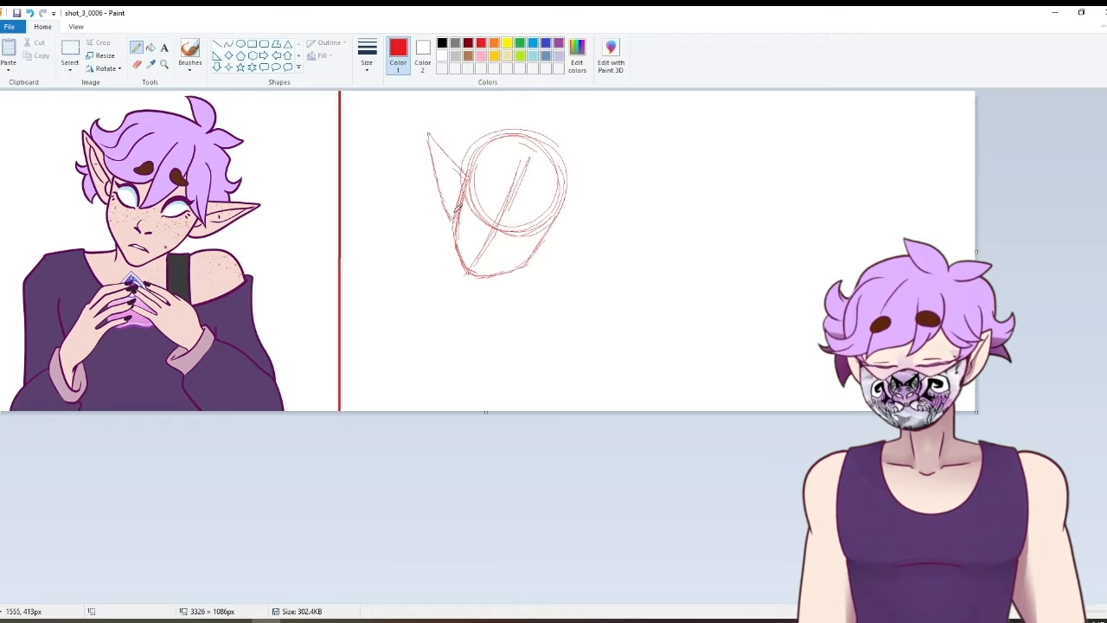
mouse_move(442, 162)
mouse_down()
mouse_move(452, 196)
mouse_move(451, 167)
mouse_move(454, 233)
mouse_move(469, 274)
mouse_up()
drag(563, 211, 616, 218)
mouse_move(537, 253)
mouse_down()
mouse_move(605, 231)
mouse_move(542, 243)
mouse_move(567, 228)
mouse_move(555, 232)
mouse_move(596, 224)
mouse_up()
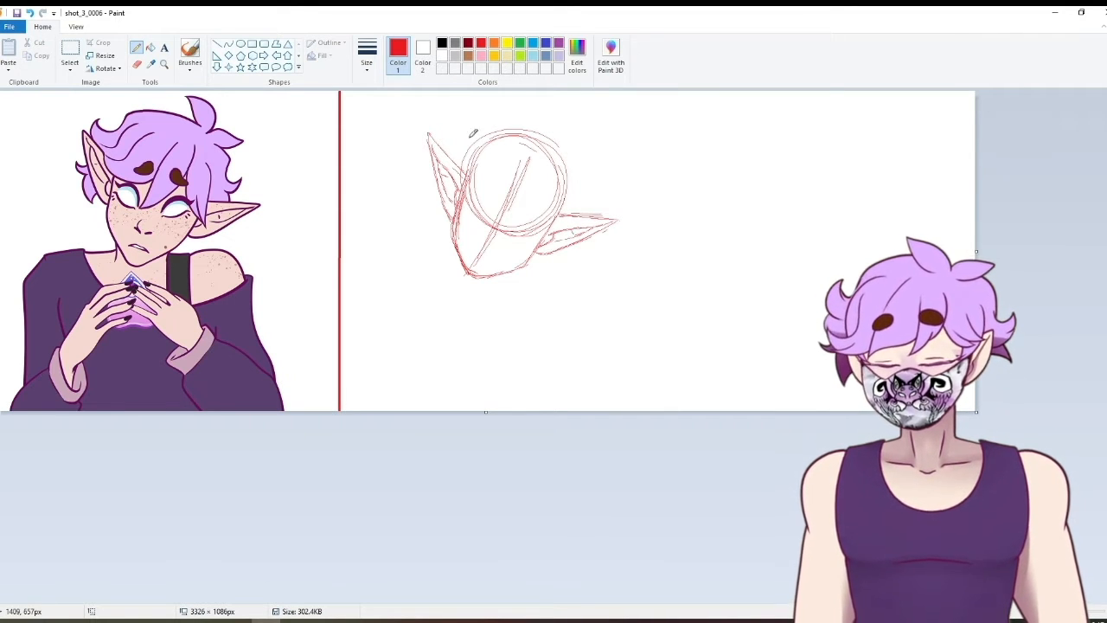
mouse_move(467, 169)
mouse_down()
mouse_move(519, 141)
mouse_move(560, 208)
mouse_move(531, 128)
mouse_move(572, 172)
mouse_up()
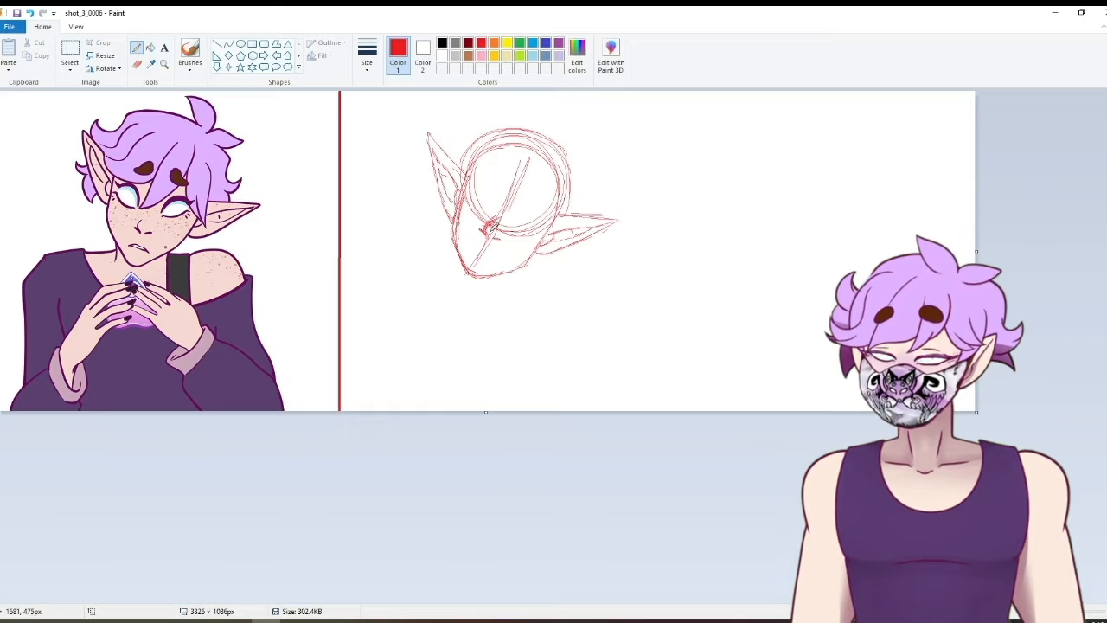
- Try the rulers and gridlines overlays on the canvas, keeping only the gridlines shown
click(70, 70)
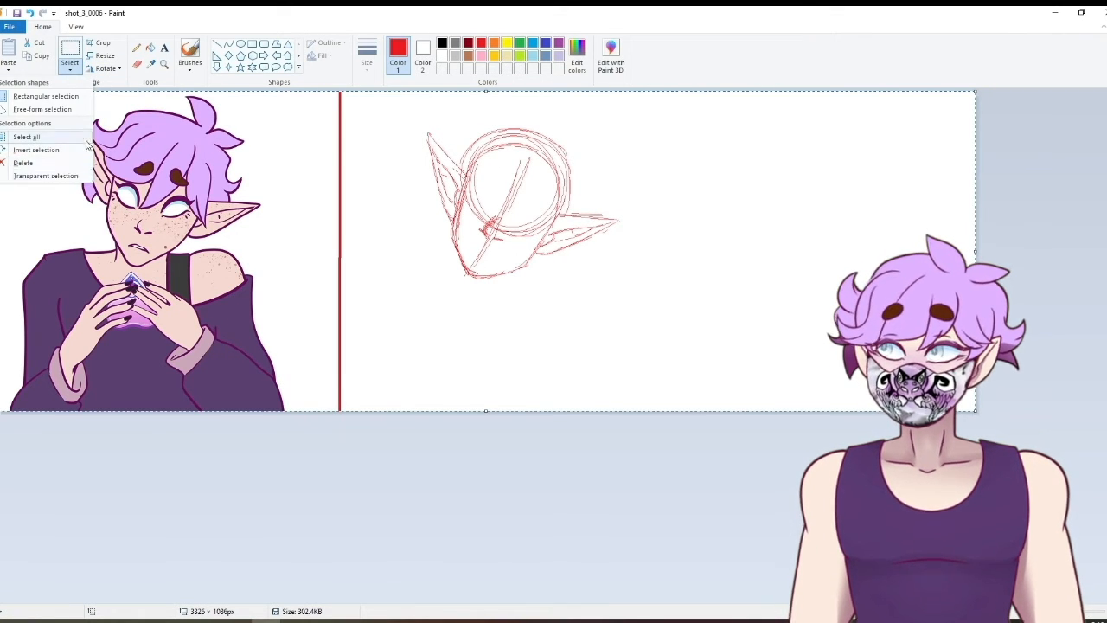
click(76, 27)
click(42, 27)
click(76, 27)
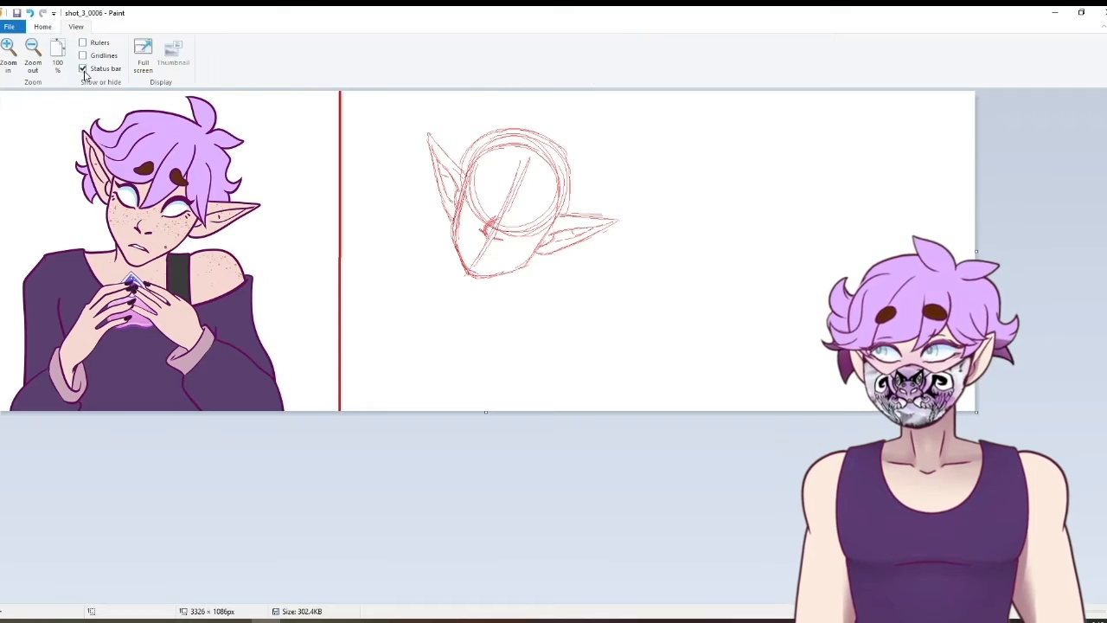
click(101, 57)
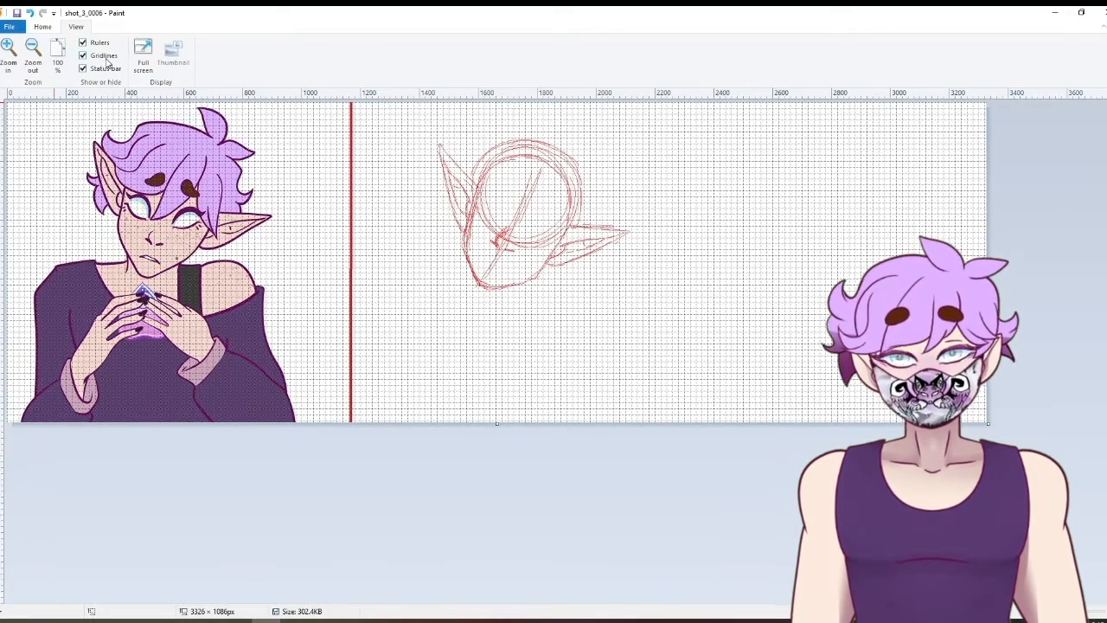
click(113, 71)
click(112, 70)
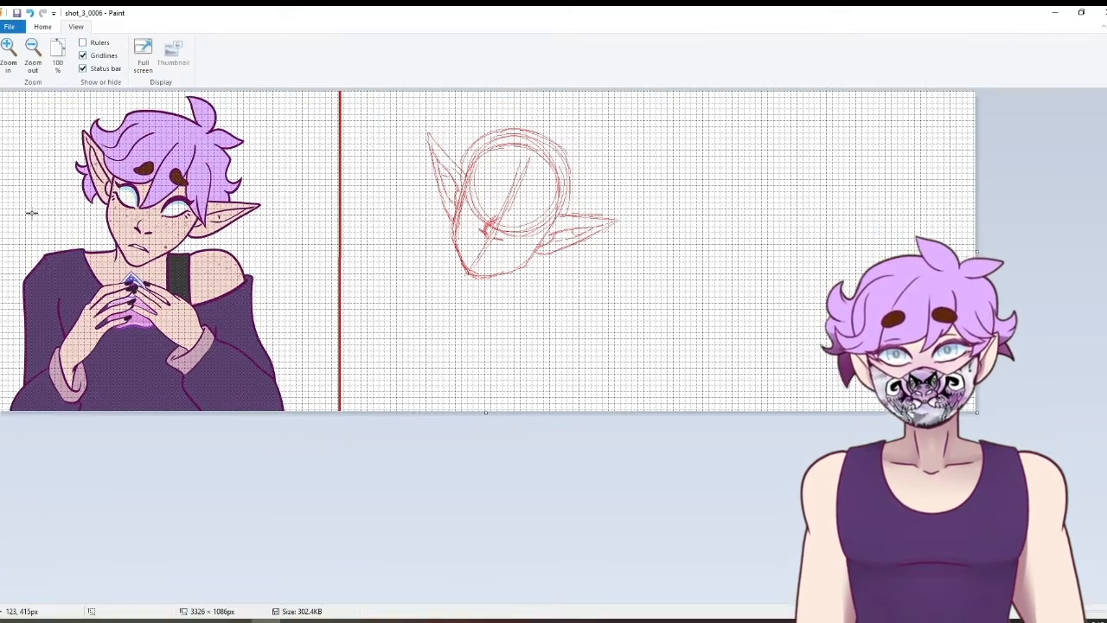
- Touch up the edge of the face below the raised ear with short red pencil strokes
click(43, 26)
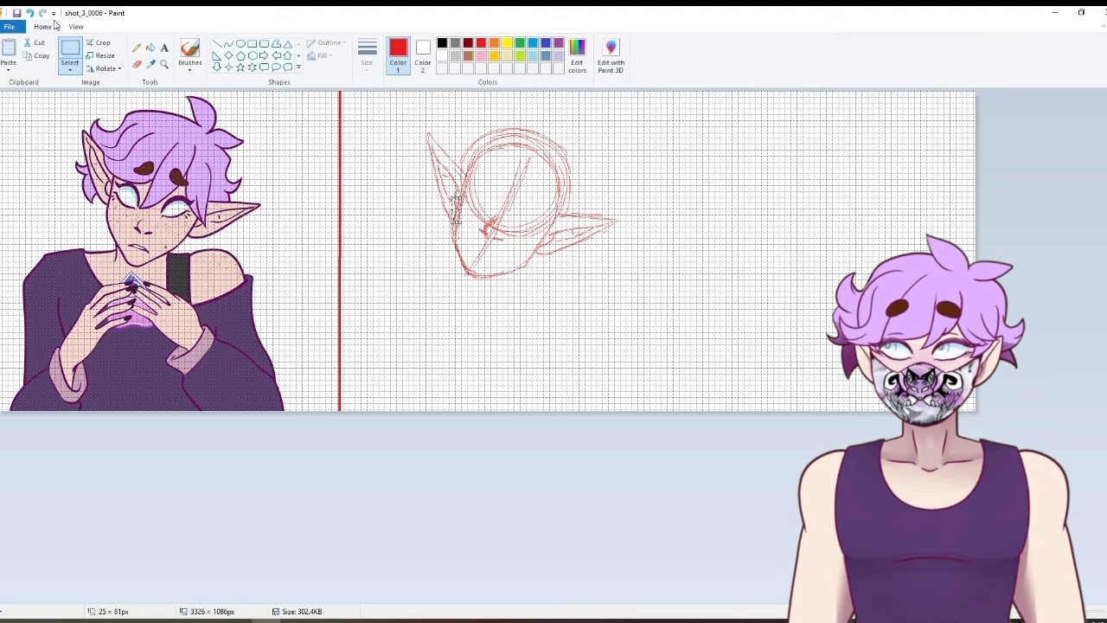
click(70, 66)
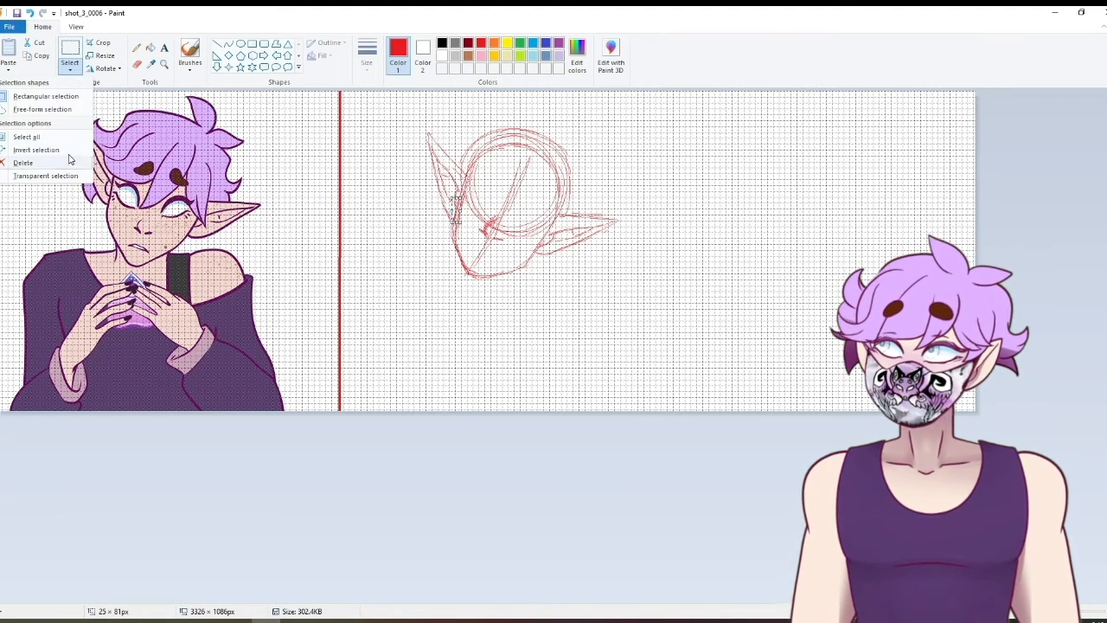
click(122, 61)
click(137, 48)
drag(454, 203, 461, 199)
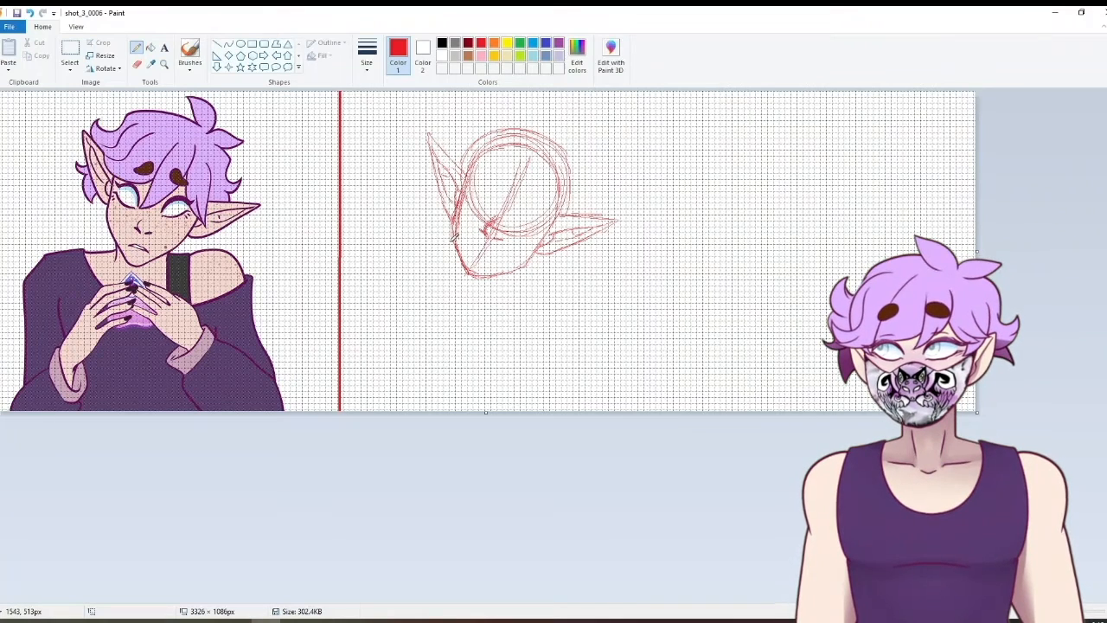
- Hide the gridlines and narrow the canvas to 2554 px wide by trimming the empty area beside the sketch
click(76, 26)
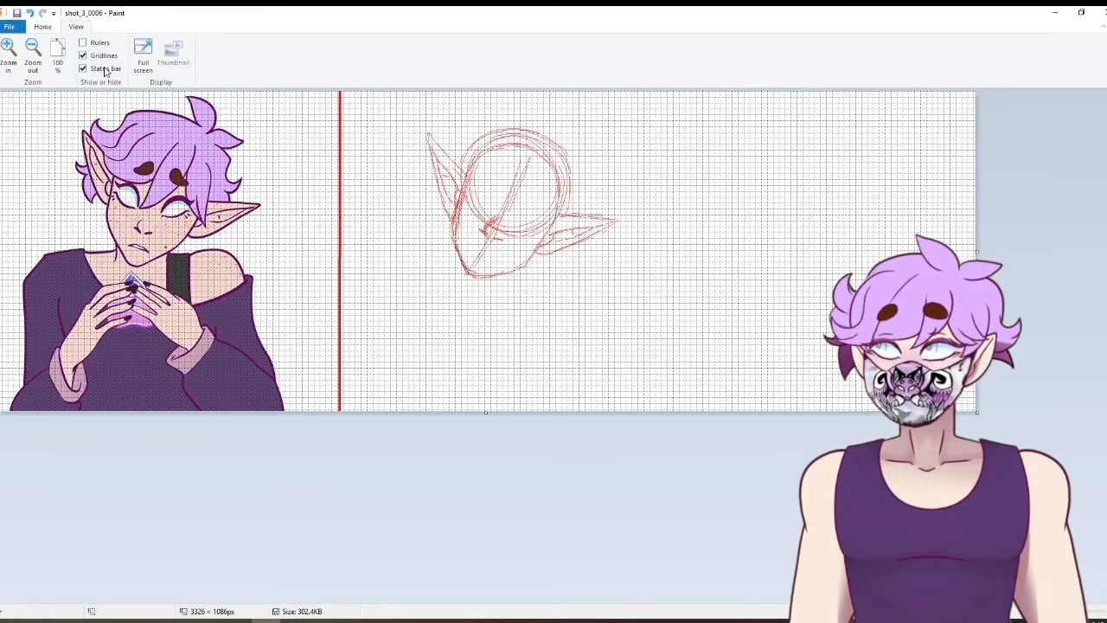
click(102, 56)
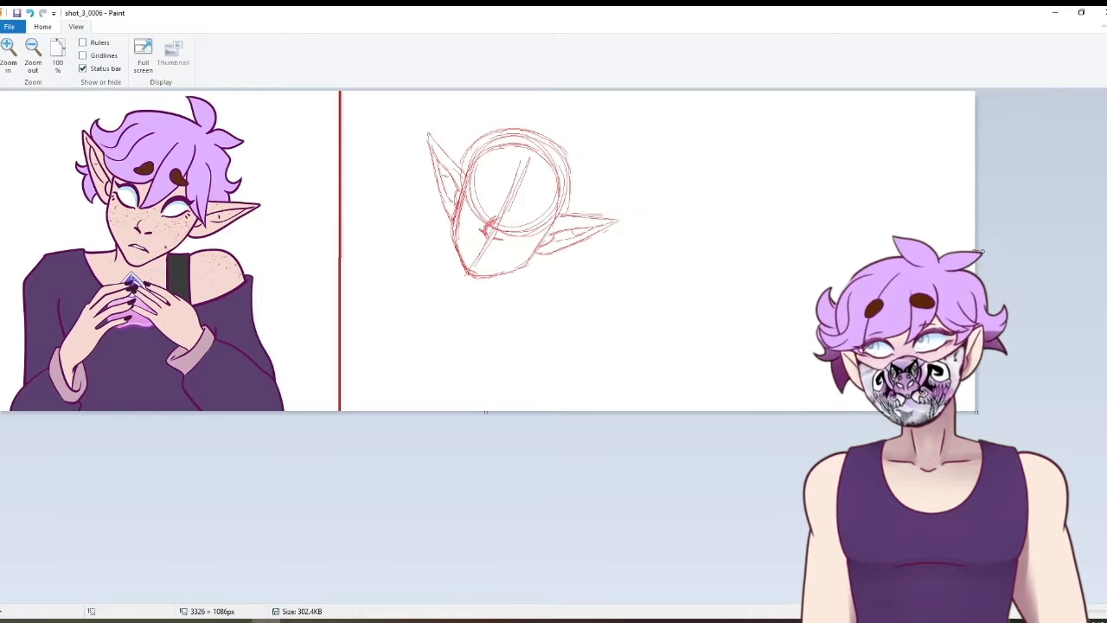
drag(978, 252, 747, 268)
click(43, 27)
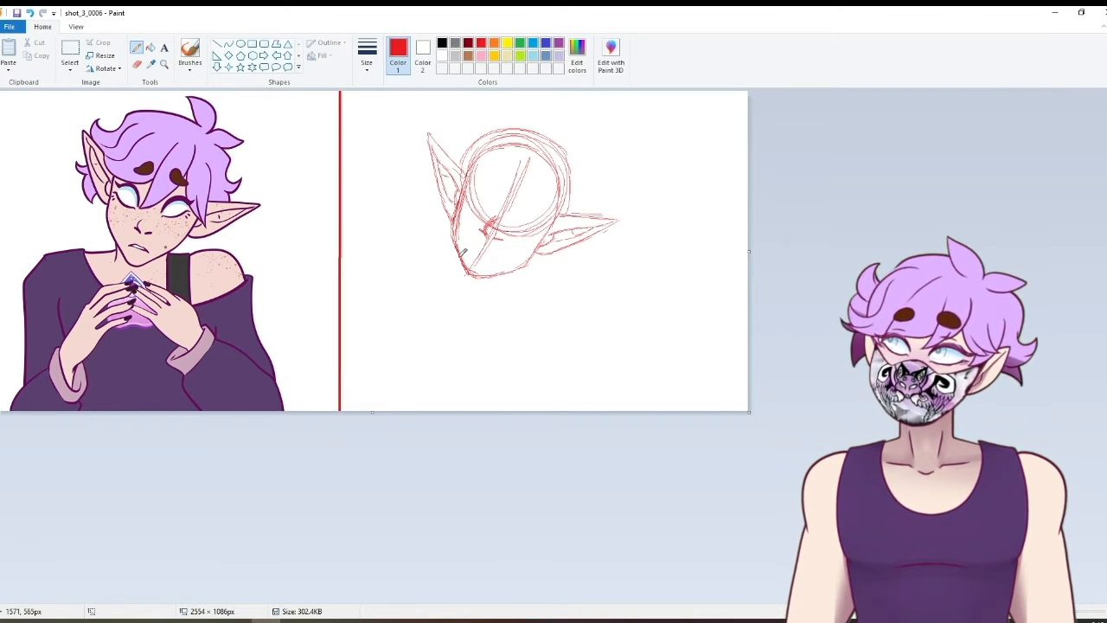
- Select the head sketch, enable transparent selection and move the sketch closer to the red divider
click(70, 50)
drag(382, 90, 648, 340)
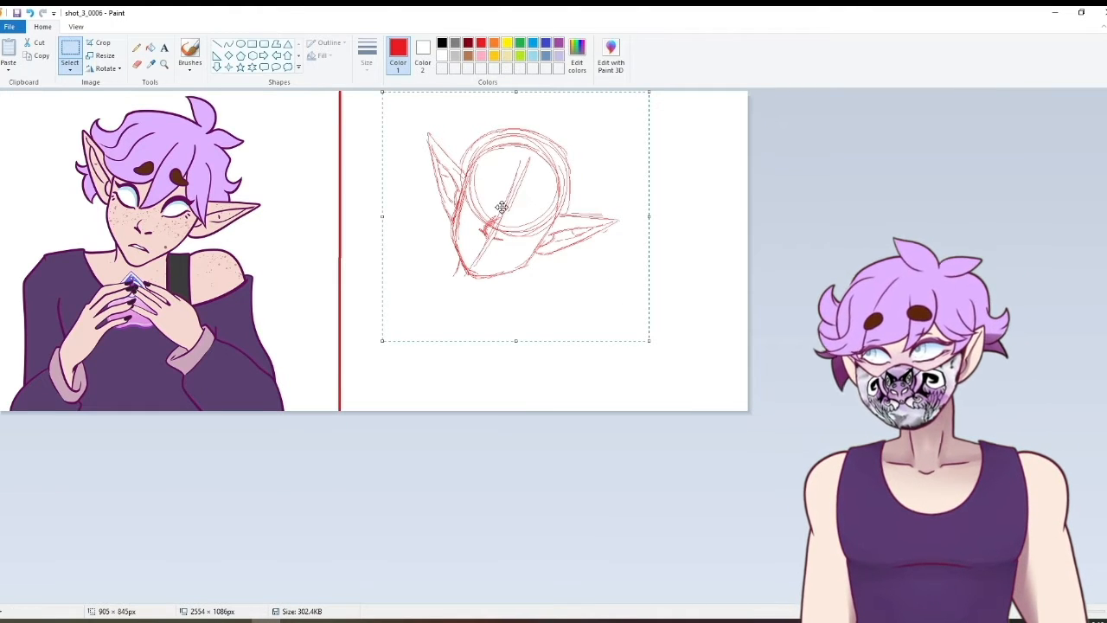
mouse_move(502, 207)
mouse_down()
mouse_move(165, 211)
mouse_move(515, 214)
mouse_up()
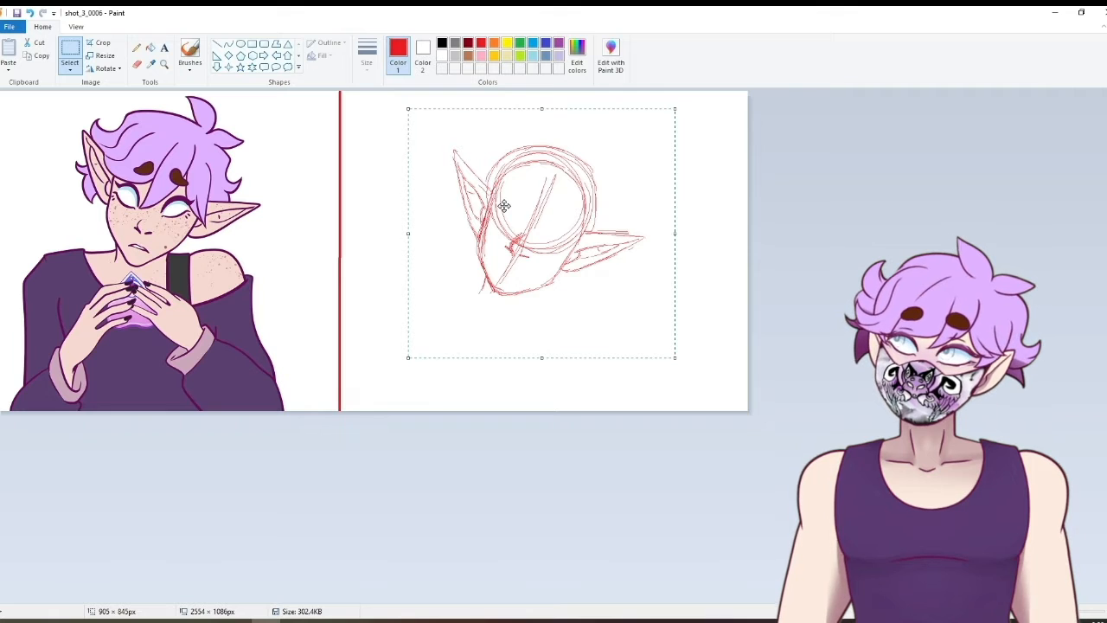
click(69, 69)
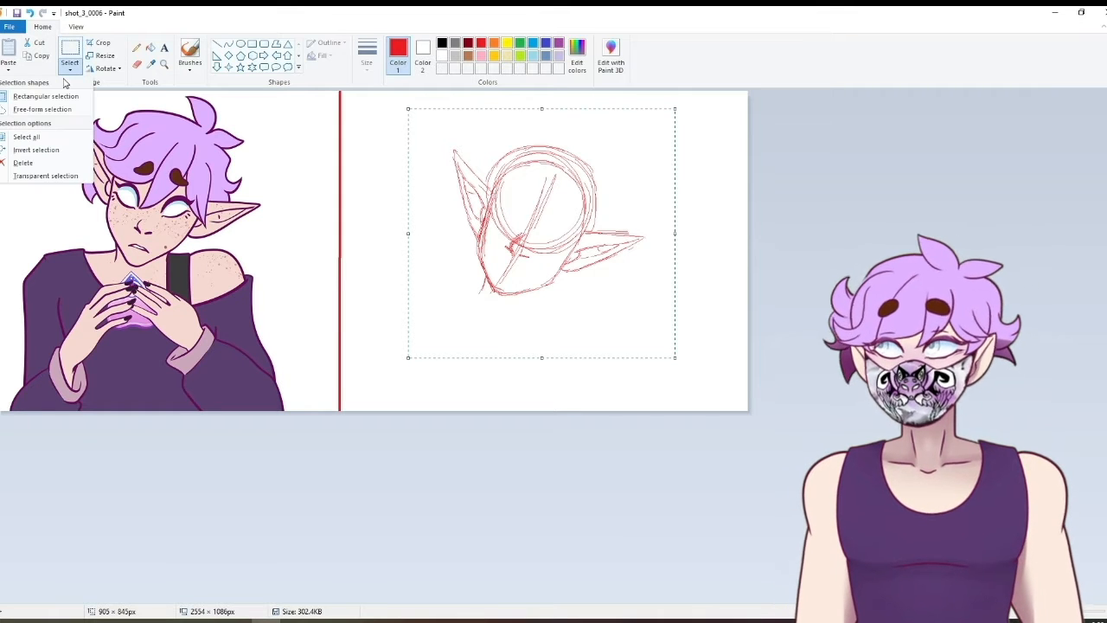
click(45, 176)
mouse_move(511, 246)
mouse_down()
mouse_move(229, 207)
mouse_move(176, 211)
mouse_move(203, 247)
mouse_move(177, 240)
mouse_move(176, 251)
mouse_up()
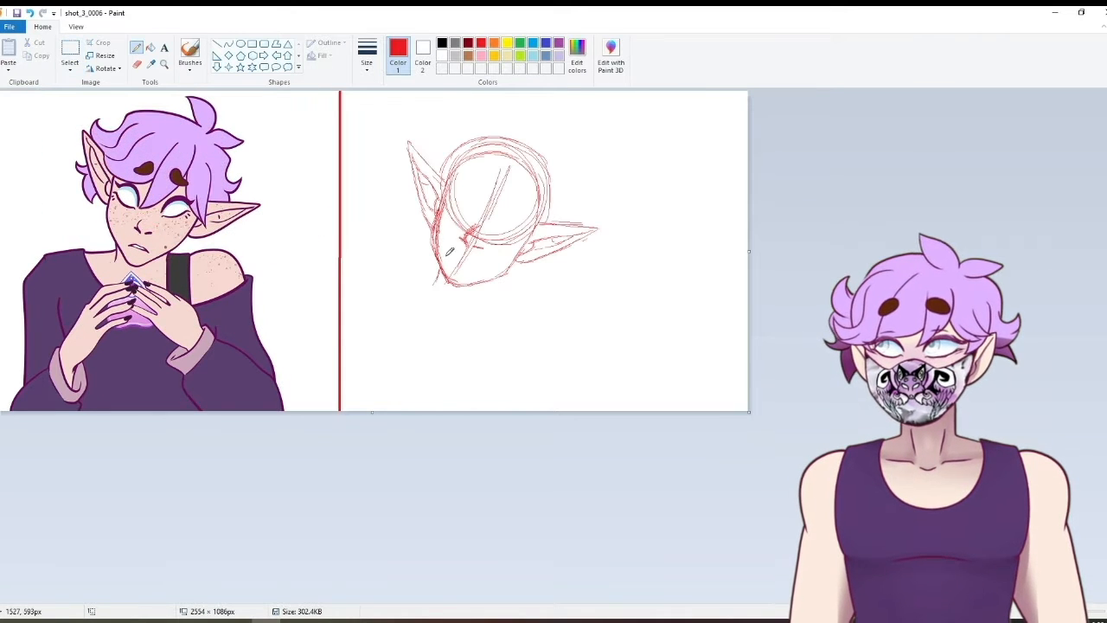
- Reinforce the chin and jaw line of the sketch, and nudge the rough nose marks slightly with a small rectangular selection
drag(465, 281, 512, 260)
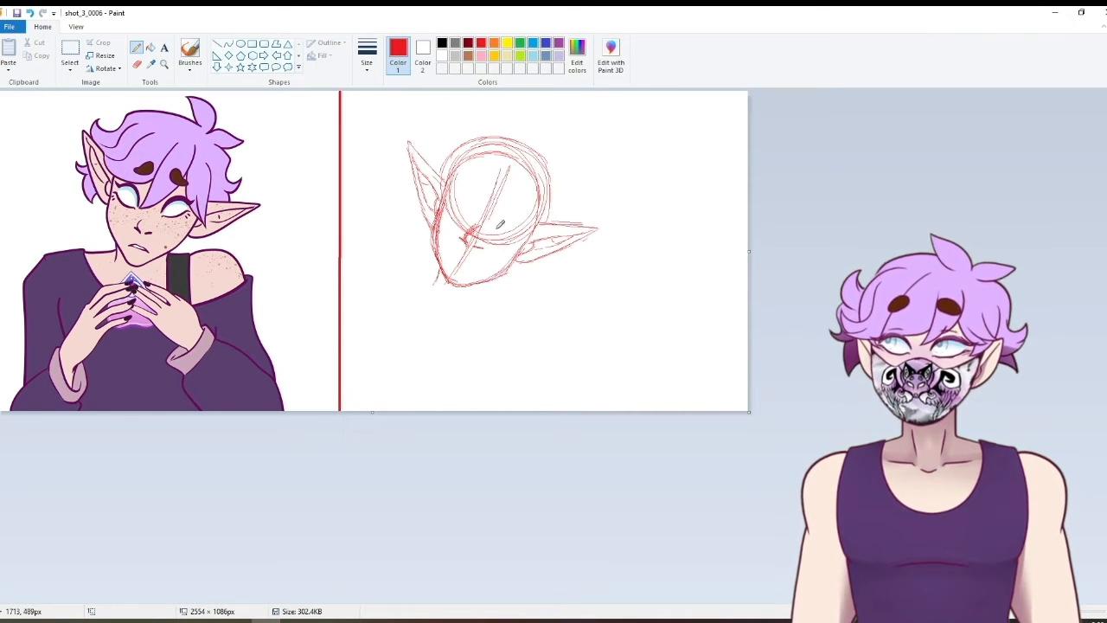
click(70, 50)
mouse_move(458, 212)
mouse_down()
mouse_move(488, 253)
mouse_move(473, 240)
mouse_up()
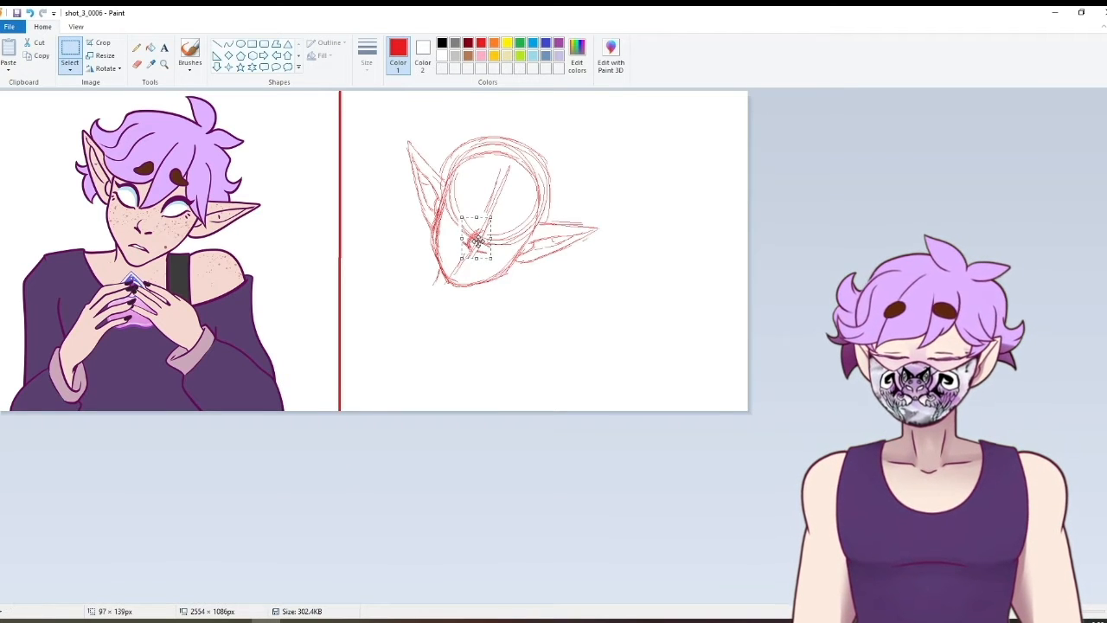
right_click(477, 241)
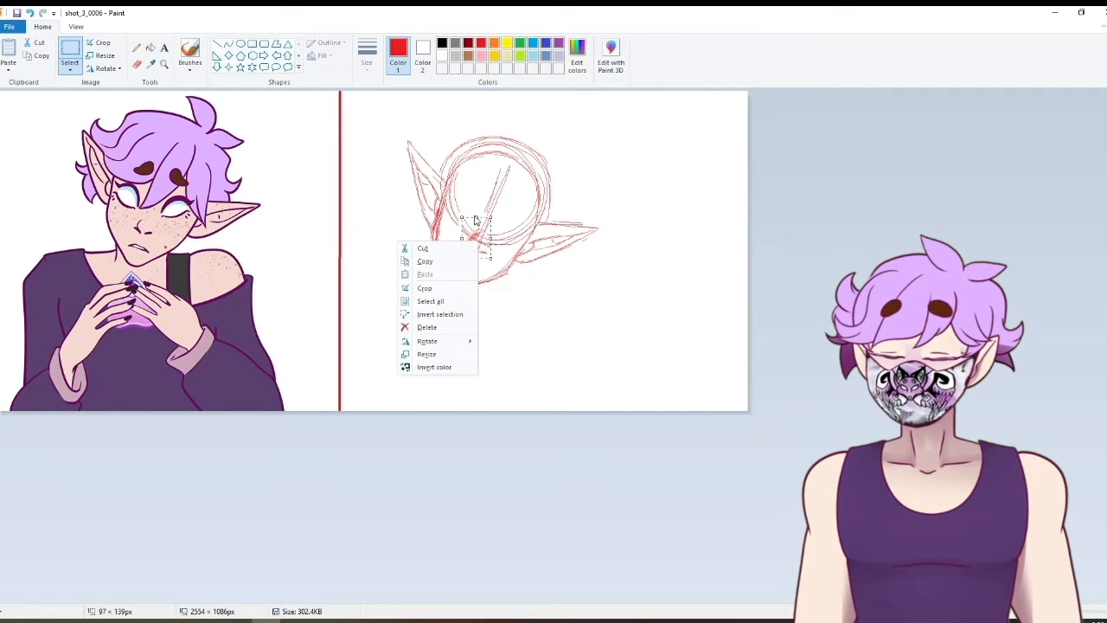
click(388, 104)
- Select the whole head sketch and move it away from the divider, towards the middle of the blank area
drag(390, 106, 605, 311)
mouse_move(494, 242)
mouse_down()
mouse_move(154, 227)
mouse_move(515, 226)
mouse_up()
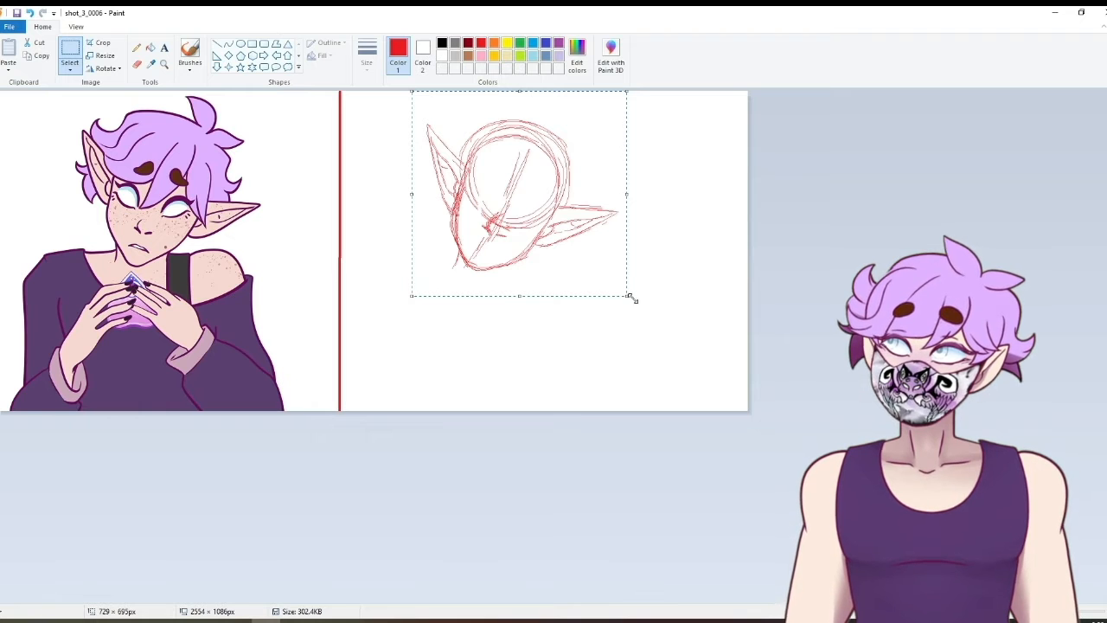
click(103, 67)
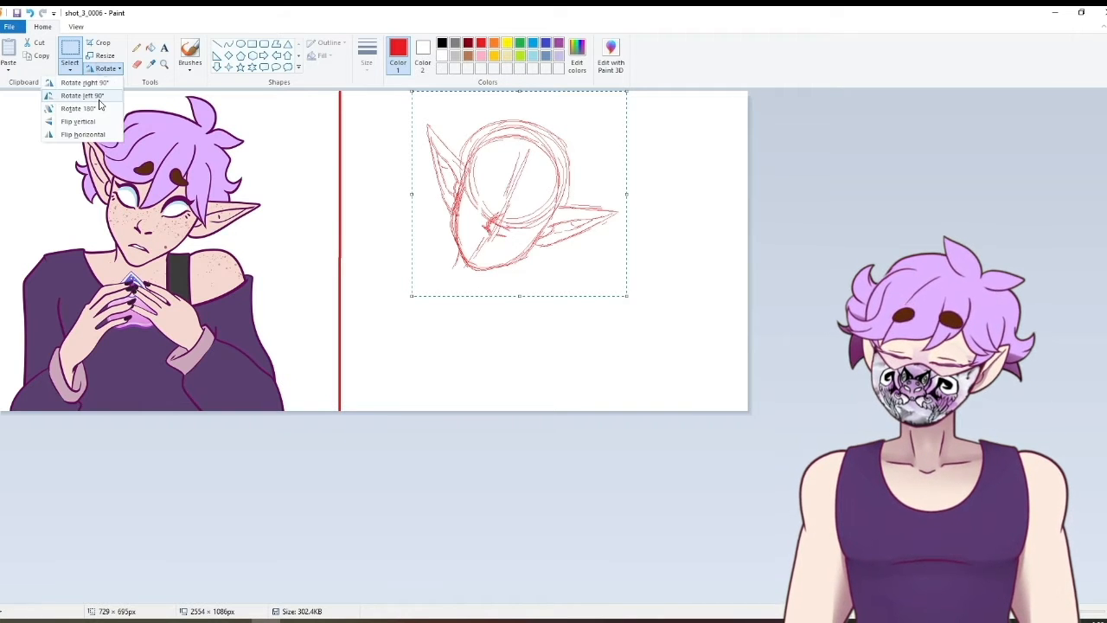
click(107, 69)
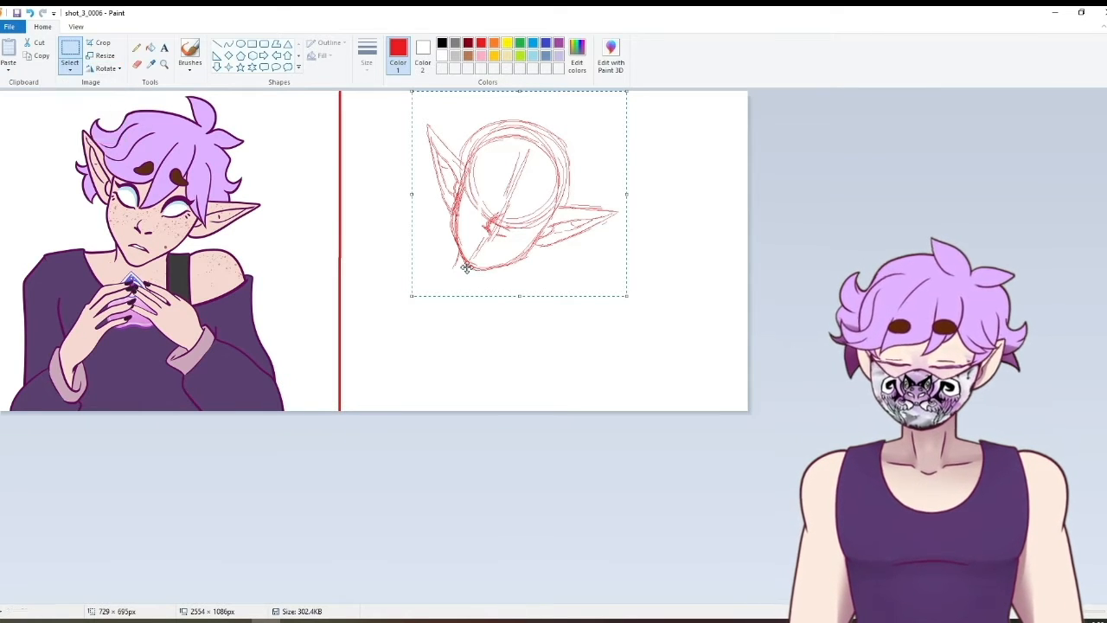
drag(518, 216, 519, 223)
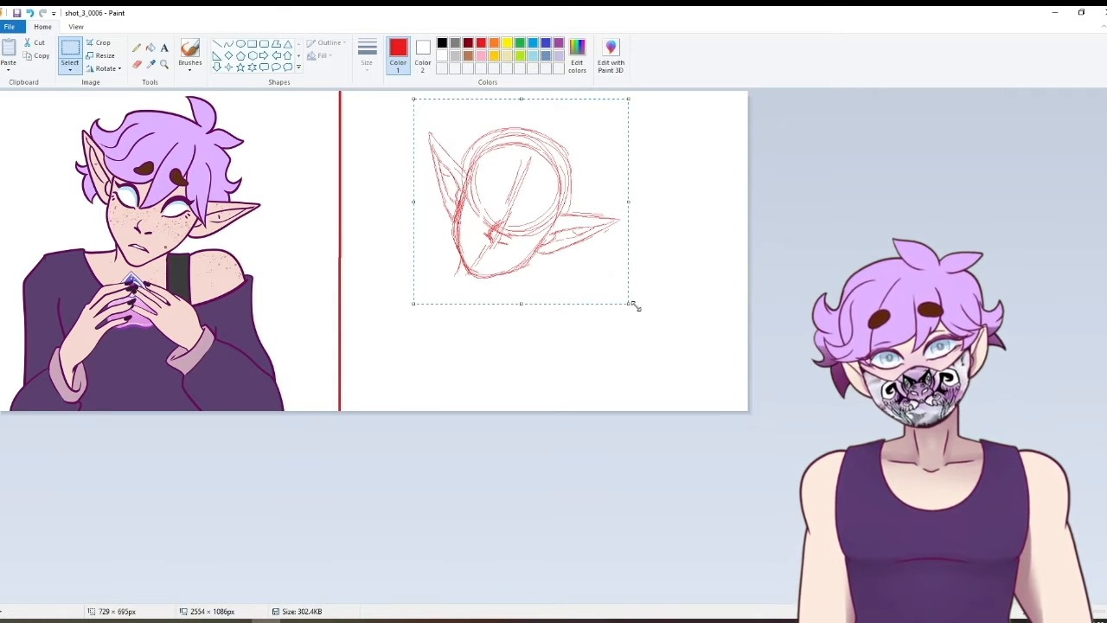
click(411, 355)
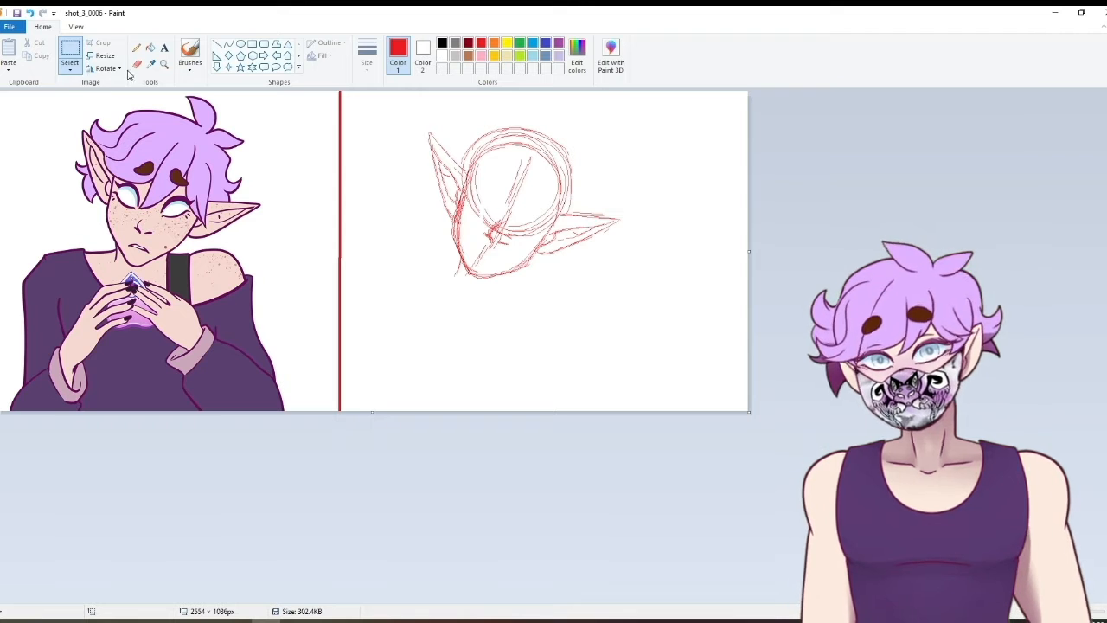
- Flip the canvas horizontally and sketch two small rounded eyebrows on the forehead
click(70, 68)
click(106, 69)
click(91, 135)
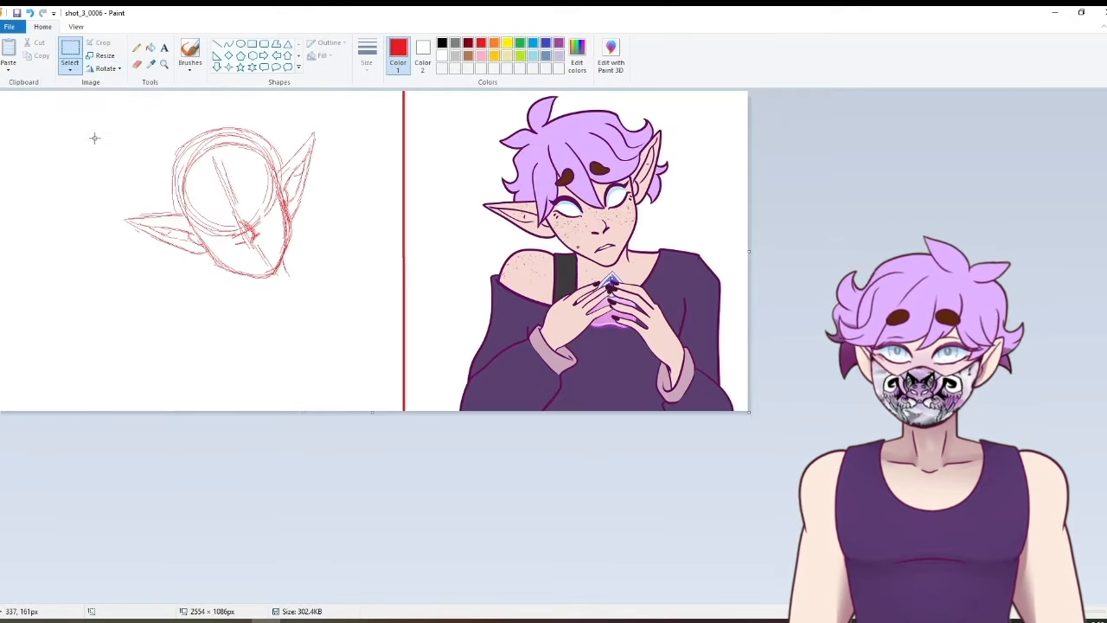
click(136, 49)
drag(198, 210, 200, 196)
mouse_move(236, 179)
mouse_down()
mouse_move(249, 178)
mouse_move(235, 171)
mouse_up()
- Erase the rough nose and surrounding guide lines, and redraw a small round nose with a mouth line below it
click(136, 64)
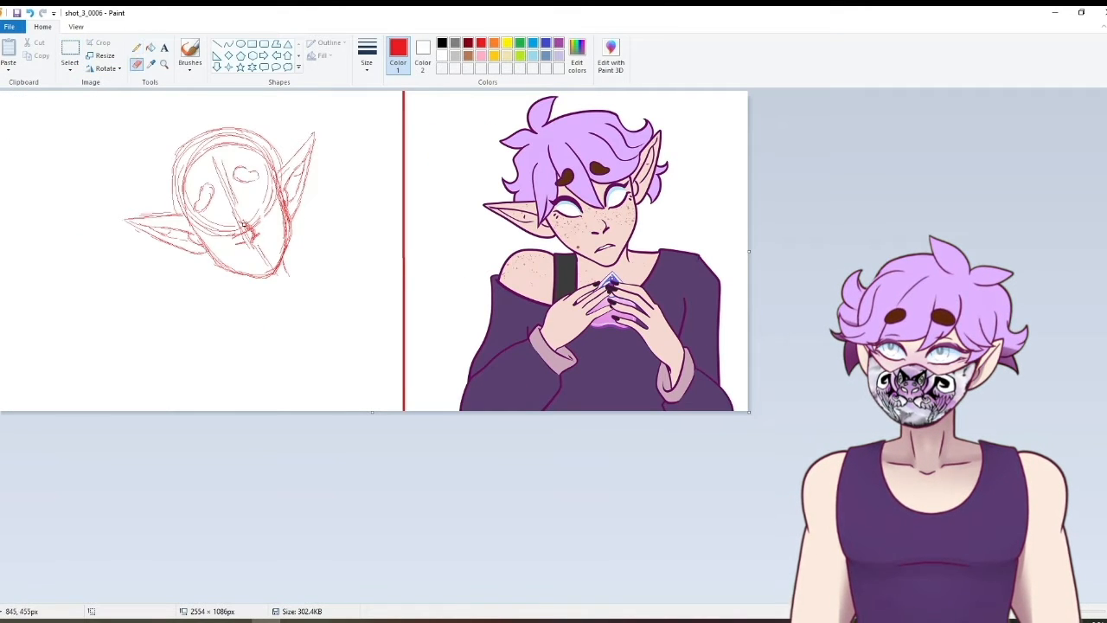
mouse_move(255, 220)
mouse_down()
mouse_move(226, 233)
mouse_move(261, 230)
mouse_up()
click(135, 48)
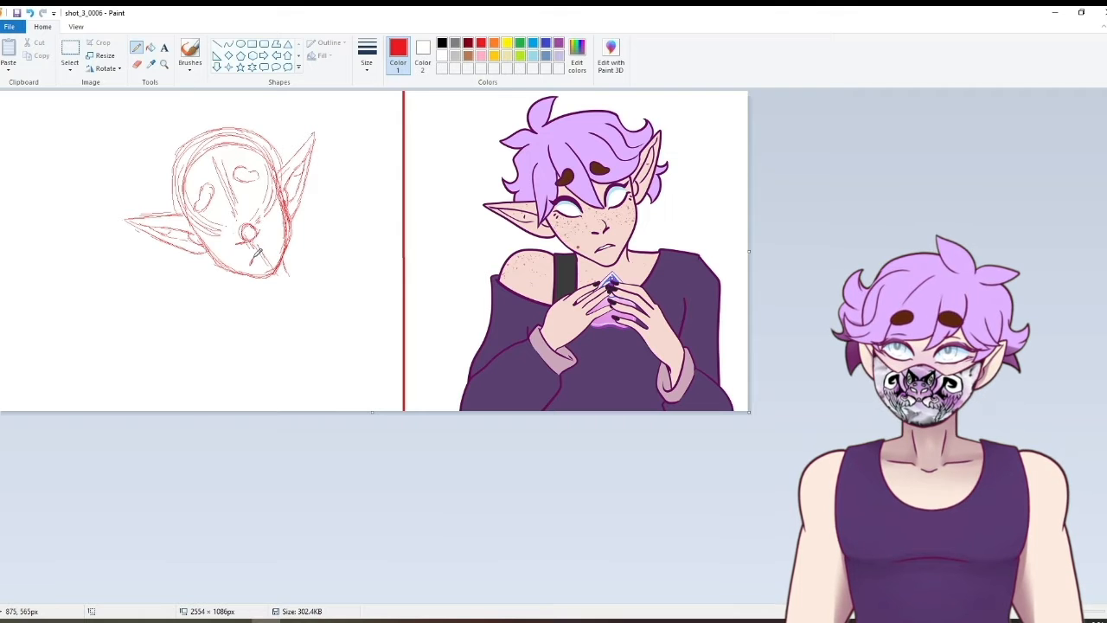
- Flip the canvas back, erase the rough mouth and redraw it as a frown beneath the nose
click(103, 69)
click(91, 135)
click(137, 64)
mouse_move(476, 256)
mouse_down()
mouse_move(497, 242)
mouse_move(484, 242)
mouse_move(512, 205)
mouse_move(469, 282)
mouse_up()
click(69, 65)
click(52, 112)
click(135, 48)
mouse_move(475, 233)
mouse_down()
mouse_move(514, 217)
mouse_move(481, 264)
mouse_up()
- Flip the canvas horizontally, reinforce the cheek, jaw and chin contours, and flip it back
click(103, 69)
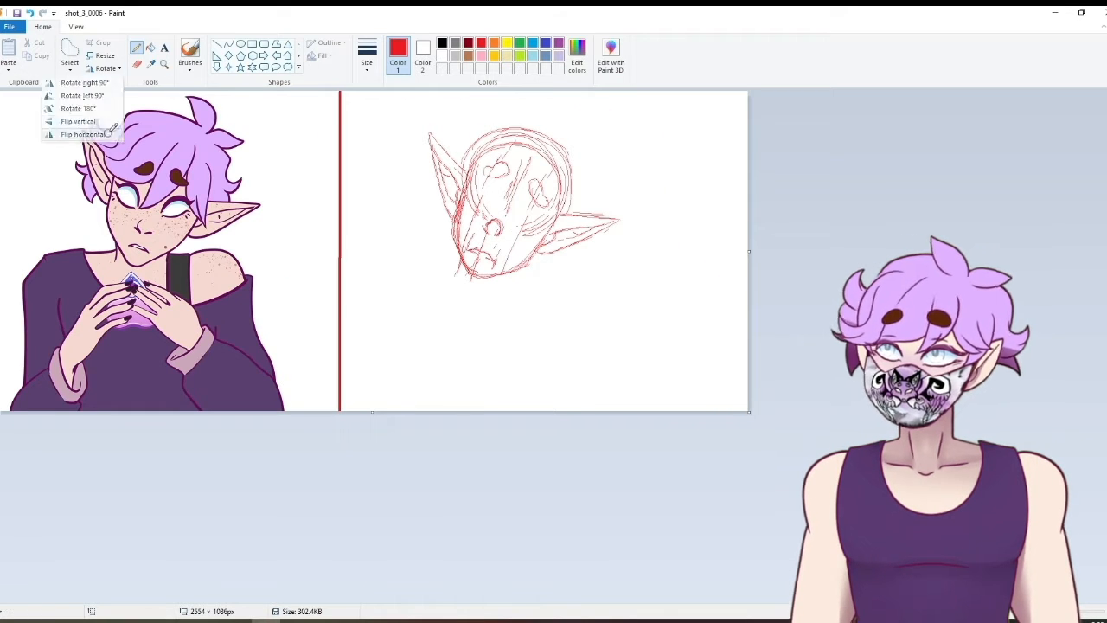
click(91, 134)
mouse_move(196, 216)
mouse_down()
mouse_move(269, 179)
mouse_move(256, 182)
mouse_move(259, 210)
mouse_move(290, 178)
mouse_move(283, 264)
mouse_up()
mouse_move(293, 199)
mouse_down()
mouse_move(282, 256)
mouse_move(265, 275)
mouse_up()
drag(223, 269, 243, 284)
click(103, 68)
click(91, 134)
- Sketch the hair with a long fringe over the forehead, a leafy tuft on top and tousled ends around the ears
mouse_move(530, 148)
mouse_down()
mouse_move(498, 212)
mouse_move(557, 252)
mouse_up()
drag(573, 166, 546, 251)
drag(508, 174, 458, 183)
drag(541, 97, 595, 166)
drag(571, 143, 599, 212)
mouse_move(546, 118)
mouse_down()
mouse_move(444, 138)
mouse_move(463, 147)
mouse_up()
mouse_move(436, 181)
mouse_down()
mouse_move(423, 222)
mouse_move(451, 211)
mouse_up()
- Sketch the neck, both shoulders, the off-the-shoulder neckline with its strap, and the first edge of the held item
mouse_move(460, 260)
mouse_down()
mouse_move(455, 280)
mouse_move(474, 321)
mouse_up()
mouse_move(420, 268)
mouse_down()
mouse_move(382, 268)
mouse_move(366, 311)
mouse_up()
mouse_move(517, 275)
mouse_down()
mouse_move(558, 297)
mouse_move(592, 356)
mouse_up()
mouse_move(418, 270)
mouse_down()
mouse_move(539, 334)
mouse_move(606, 326)
mouse_up()
drag(518, 280, 504, 320)
drag(538, 287, 535, 327)
drag(443, 320, 427, 378)
- Nudge small parts of the upper face slightly using free-form selections
click(70, 67)
click(45, 108)
mouse_move(511, 161)
mouse_down()
mouse_move(474, 210)
mouse_move(491, 217)
mouse_move(512, 162)
mouse_up()
drag(508, 207, 508, 211)
click(632, 236)
- Sketch the triangular held item with a small circle in it, and the raised hand and forearm gripping it
click(136, 48)
drag(446, 318, 467, 384)
drag(452, 317, 474, 378)
drag(441, 335, 443, 325)
mouse_move(396, 362)
mouse_down()
mouse_move(437, 345)
mouse_move(353, 397)
mouse_up()
drag(417, 372, 394, 409)
drag(361, 375, 346, 410)
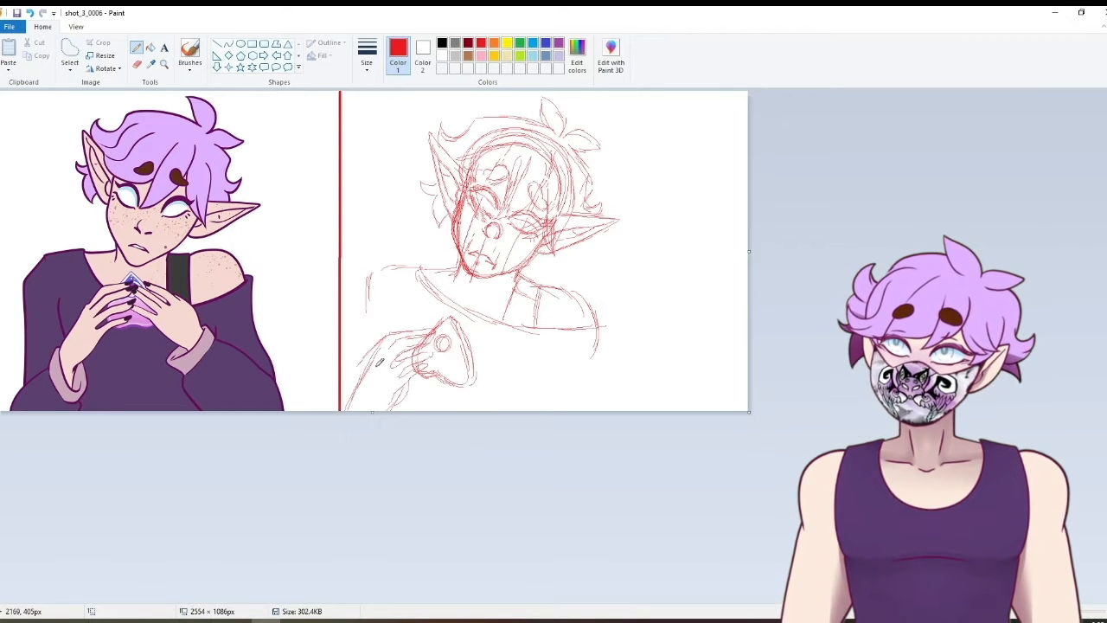
- Flip the picture horizontally and sketch the second hand's fingers and forearm around the held item
click(103, 69)
click(126, 135)
drag(245, 367, 214, 398)
drag(252, 364, 288, 338)
drag(298, 353, 260, 382)
drag(301, 373, 279, 398)
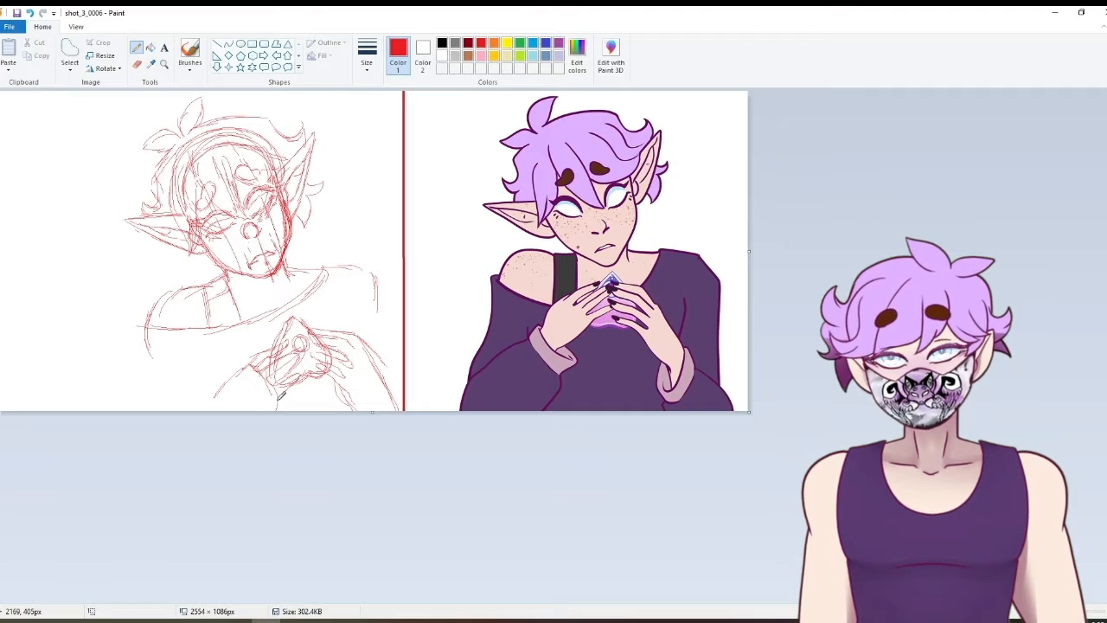
- Select the whole character sketch, shrink it slightly and move it farther from the dividing line
click(70, 52)
drag(105, 92, 402, 411)
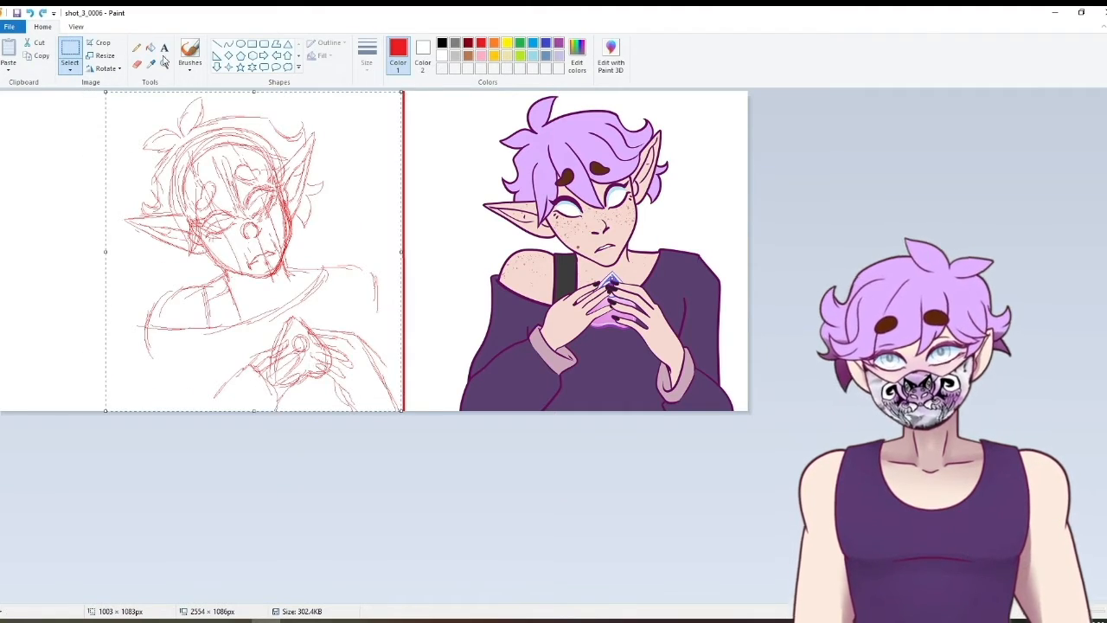
click(70, 67)
click(103, 176)
drag(346, 261, 694, 262)
drag(747, 410, 735, 394)
mouse_move(619, 353)
mouse_down()
mouse_move(233, 348)
mouse_move(238, 356)
mouse_up()
- Flip the picture back and pencil in the covered shoulder, its outer sleeve edge and the cuff of that arm
click(137, 47)
click(103, 69)
click(125, 135)
drag(458, 262, 492, 263)
drag(409, 279, 398, 364)
drag(410, 292, 403, 345)
drag(392, 379, 414, 409)
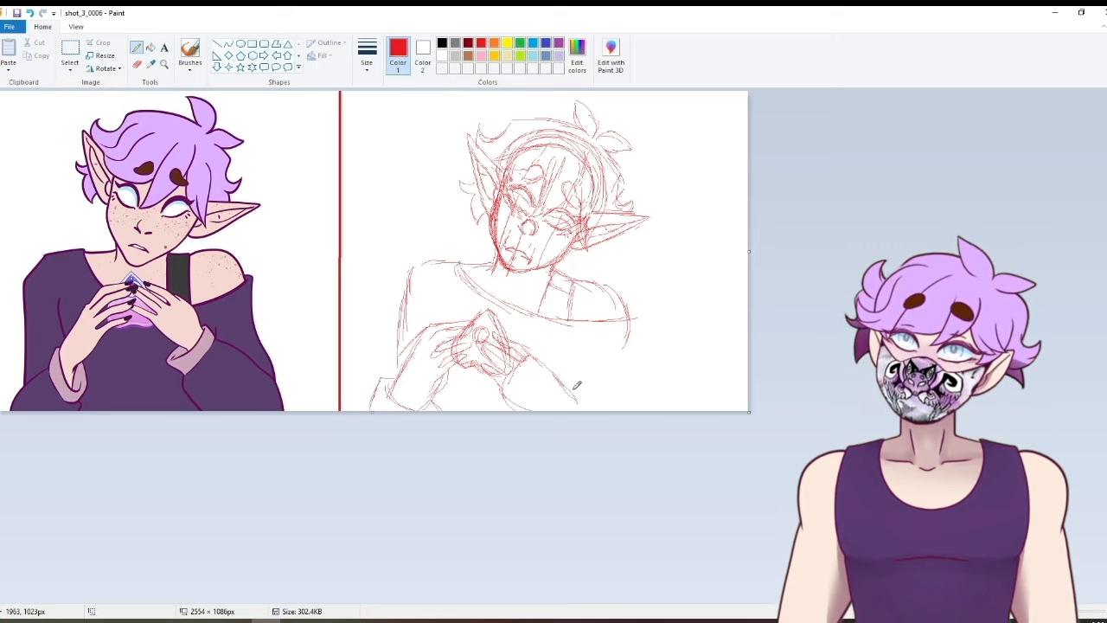
- Sketch the other forearm and cuff, the off-the-shoulder sleeve and a few fabric folds
drag(528, 353, 566, 379)
drag(572, 381, 594, 410)
drag(621, 321, 641, 313)
drag(641, 314, 633, 344)
drag(634, 338, 636, 405)
drag(425, 308, 425, 326)
drag(572, 351, 570, 375)
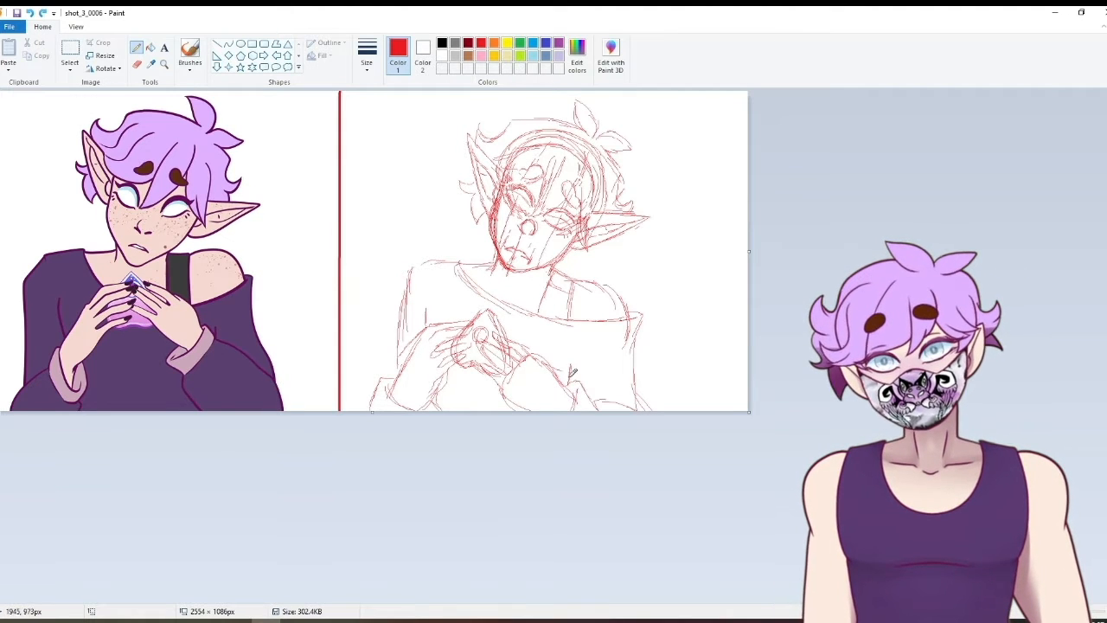
- Ink the two rounded eyebrow outlines in black with the thickest pencil line
click(150, 64)
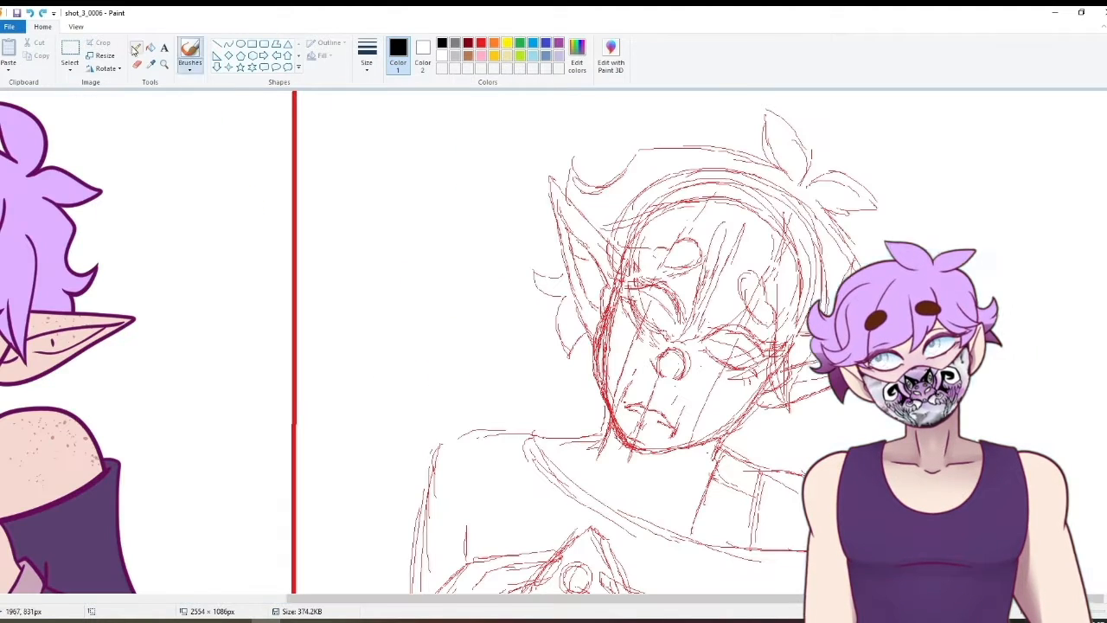
click(136, 47)
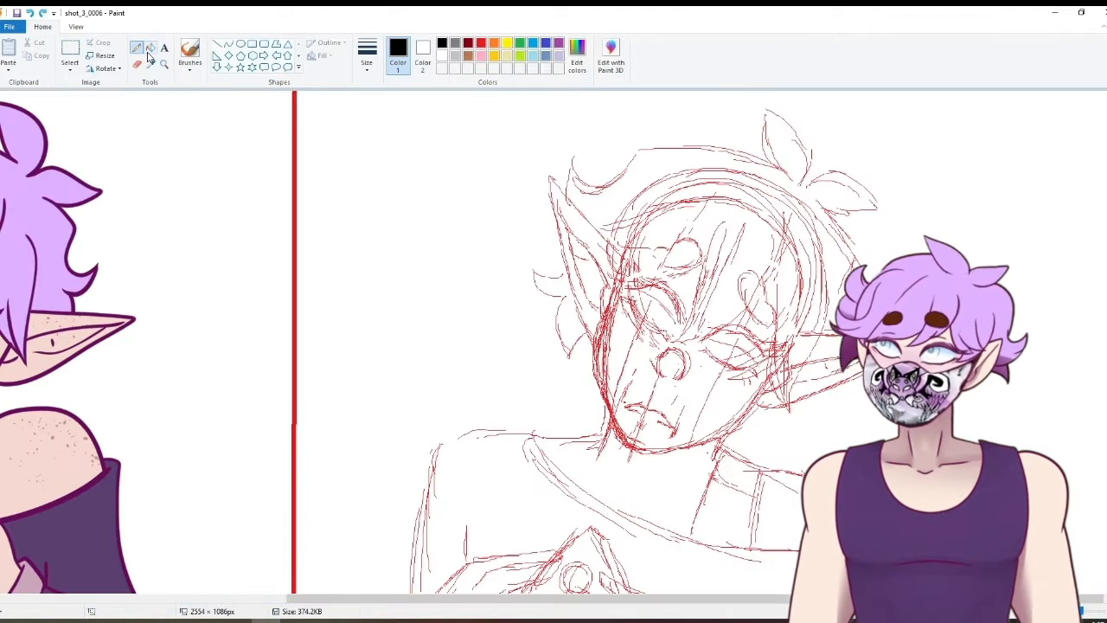
click(372, 62)
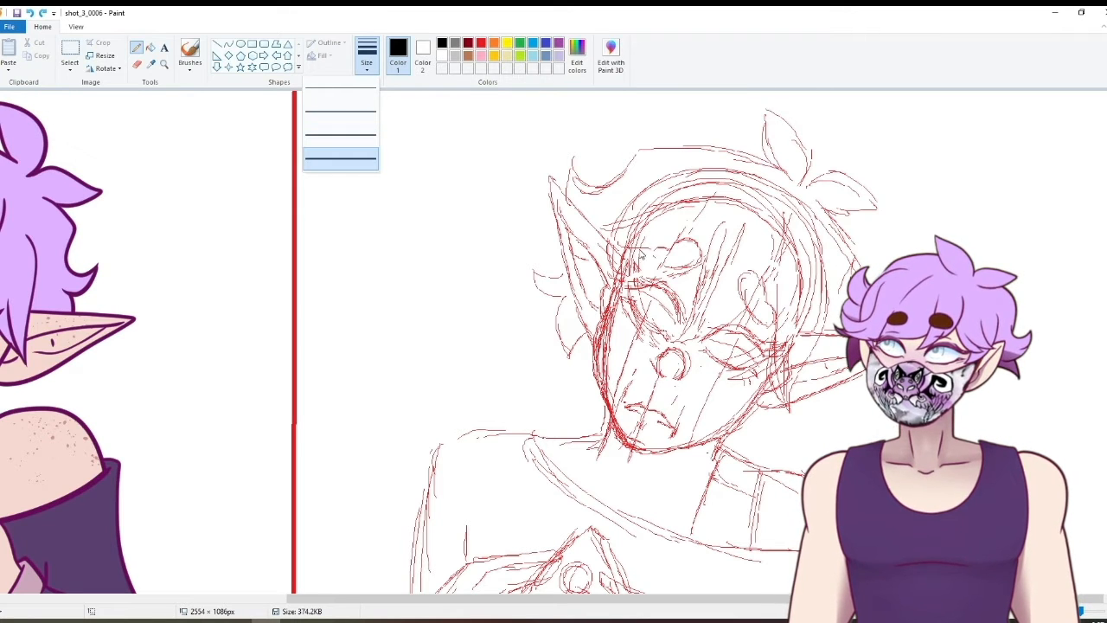
click(653, 260)
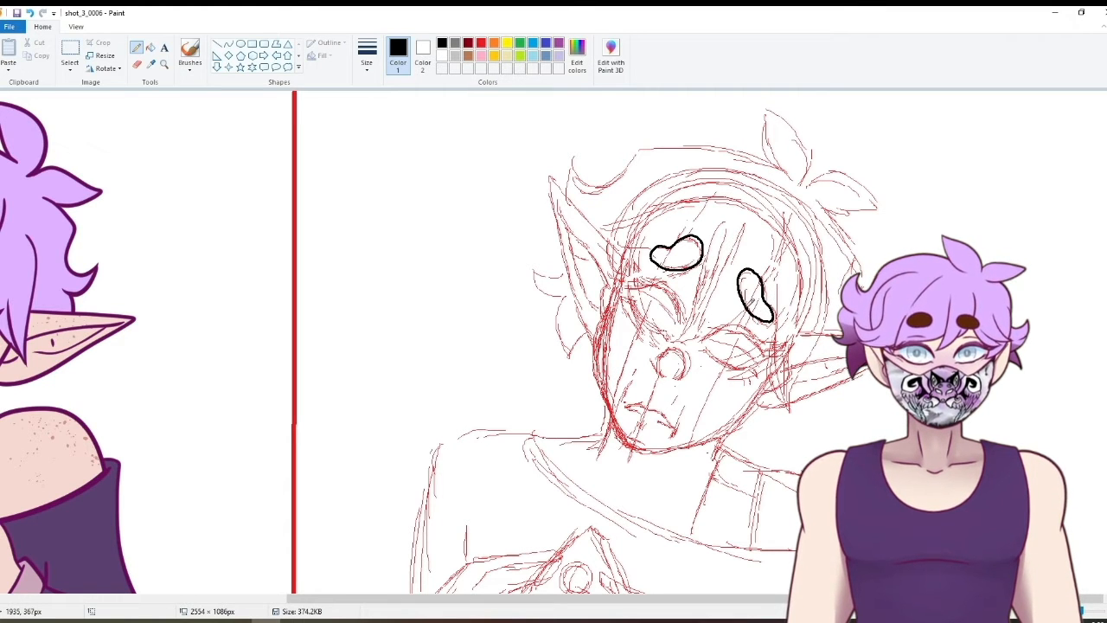
- Ink the upper eyelids of both eyes with thick tapered lines, flipping the picture horizontally for the second eye
scroll(1104, 354, down, 1)
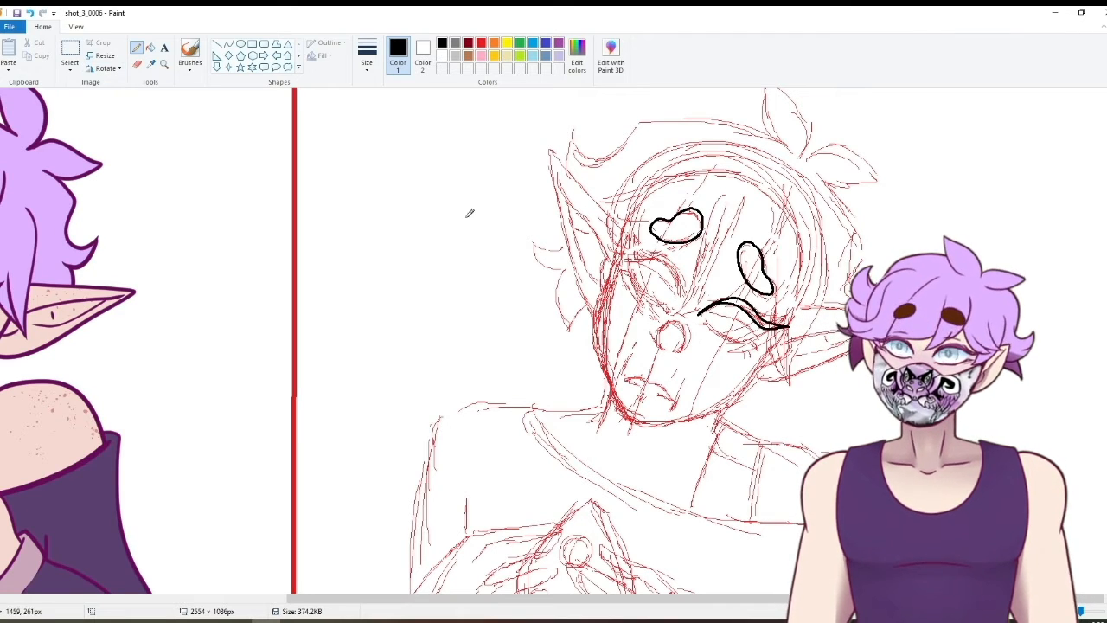
click(105, 68)
click(71, 136)
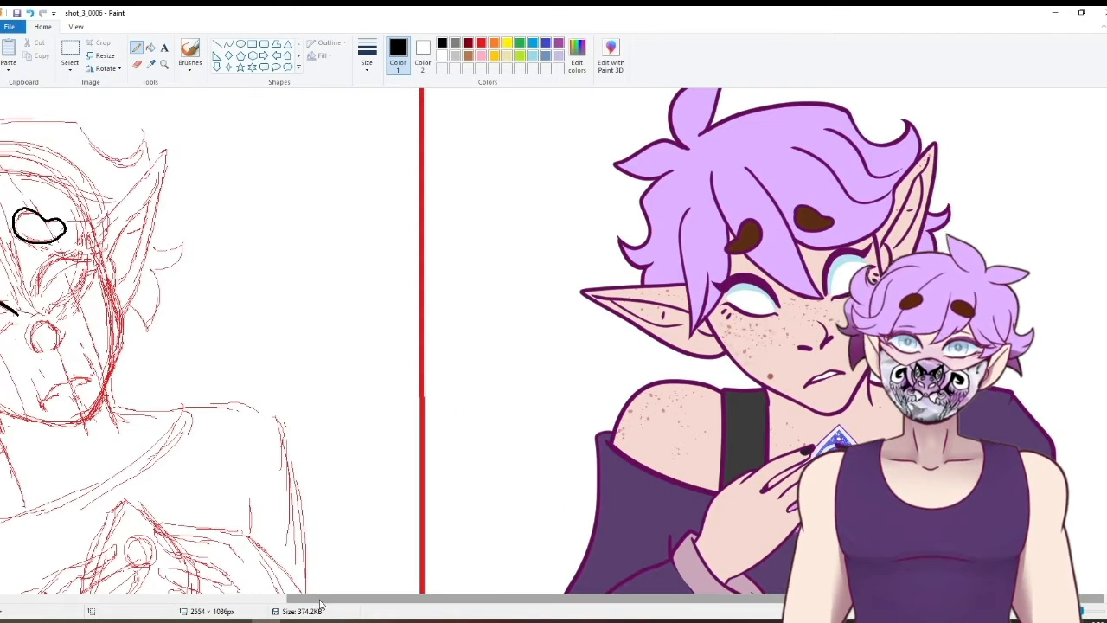
drag(320, 602, 248, 602)
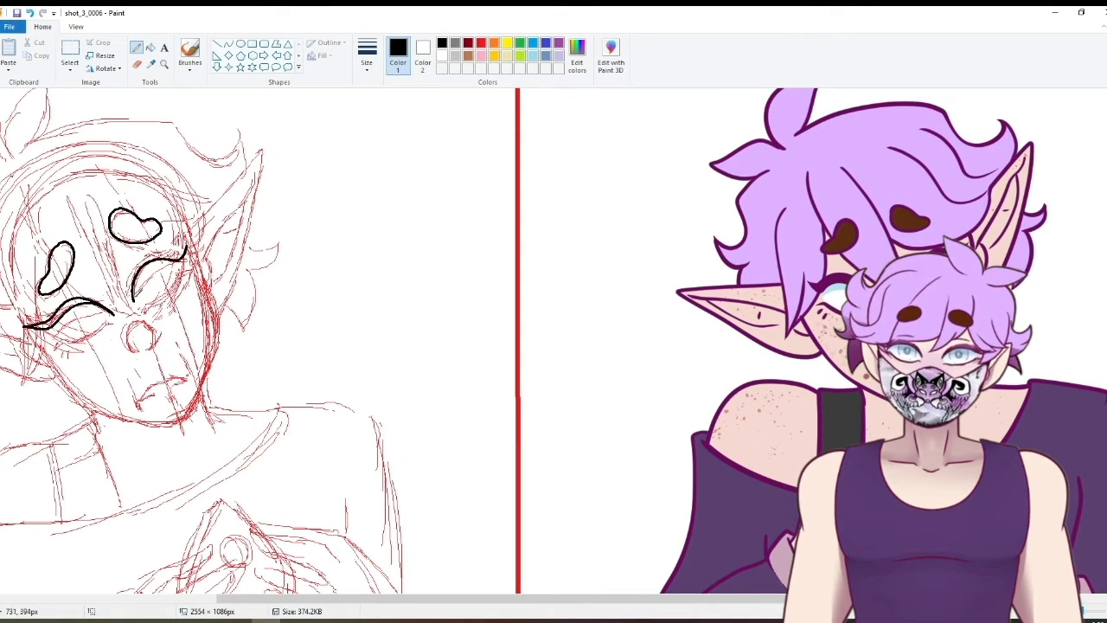
drag(133, 300, 129, 292)
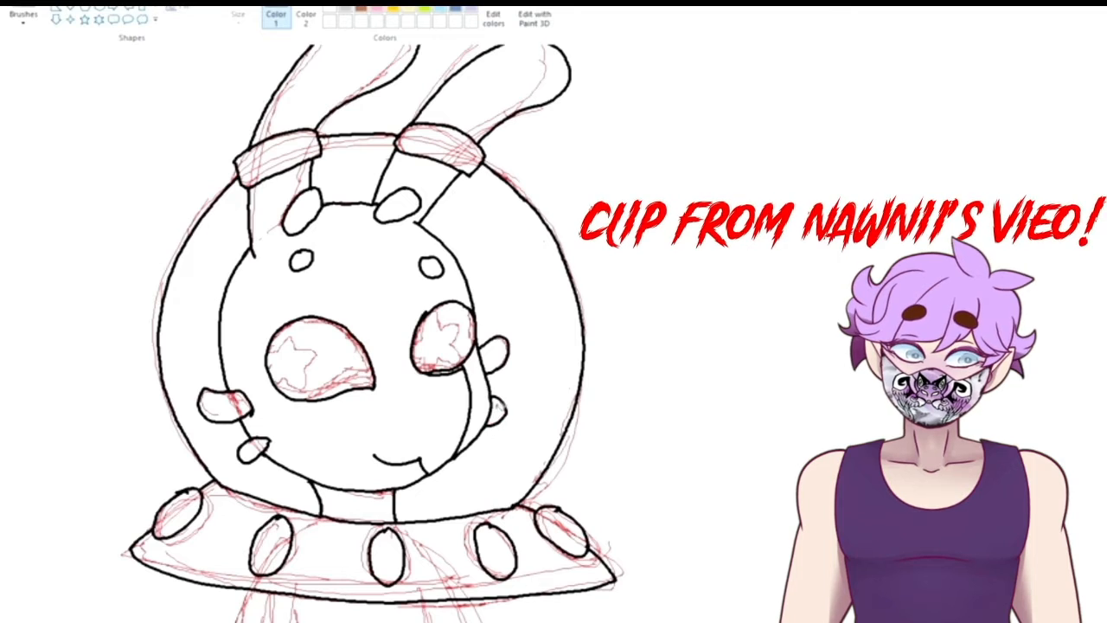
- Clear the red sketch lines inside one ear band and both upper ears with red and white fills
click(461, 143)
key(ctrl+z)
click(476, 110)
key(ctrl+z)
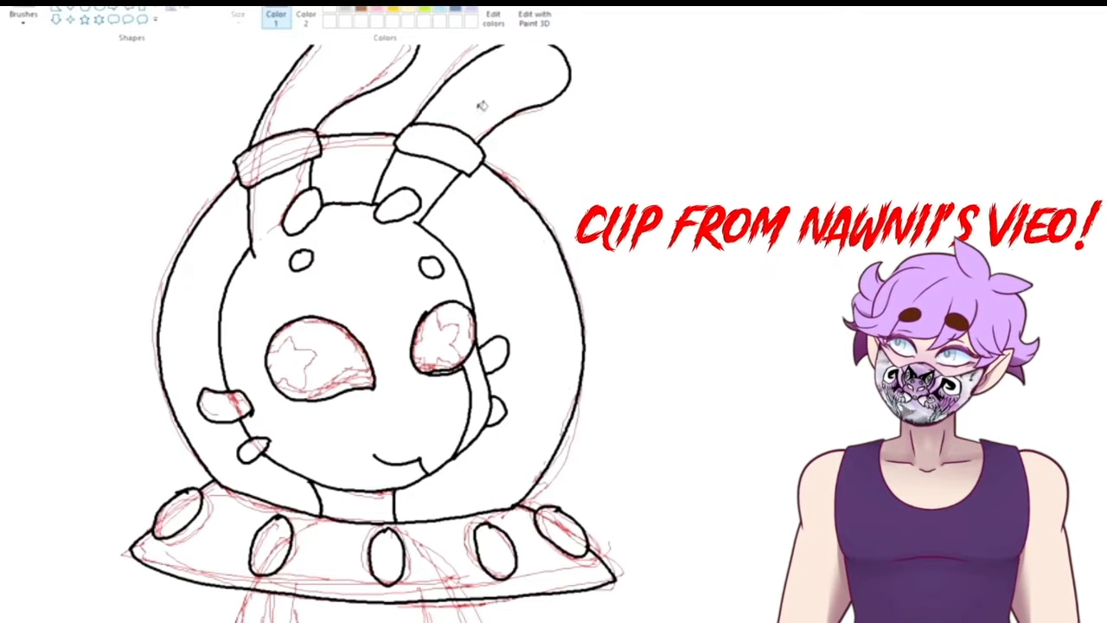
click(327, 83)
right_click(327, 83)
click(330, 80)
right_click(331, 79)
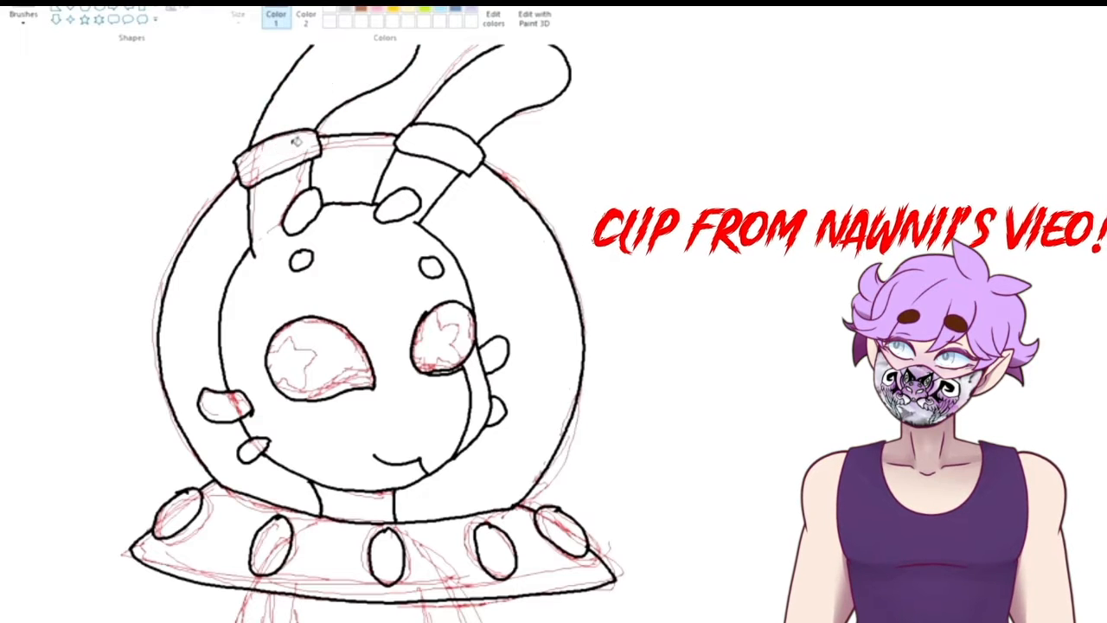
- Clear the red sketch lines from the remaining ear band, the ear below it and the helmet area between the ears
click(297, 143)
right_click(297, 145)
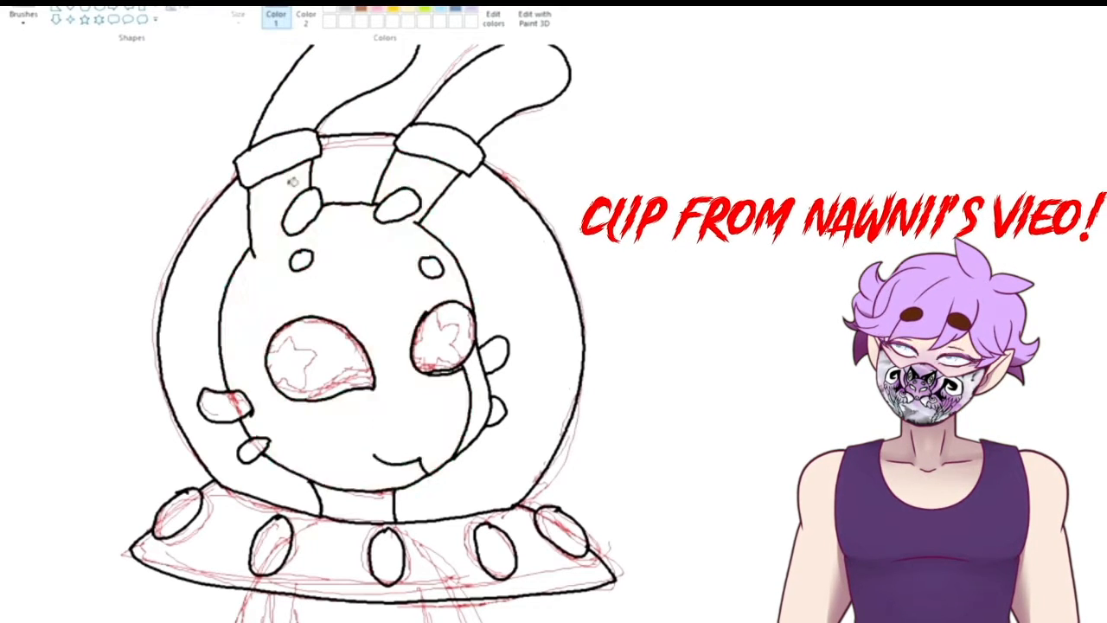
click(292, 181)
right_click(291, 180)
click(356, 176)
click(358, 141)
right_click(355, 176)
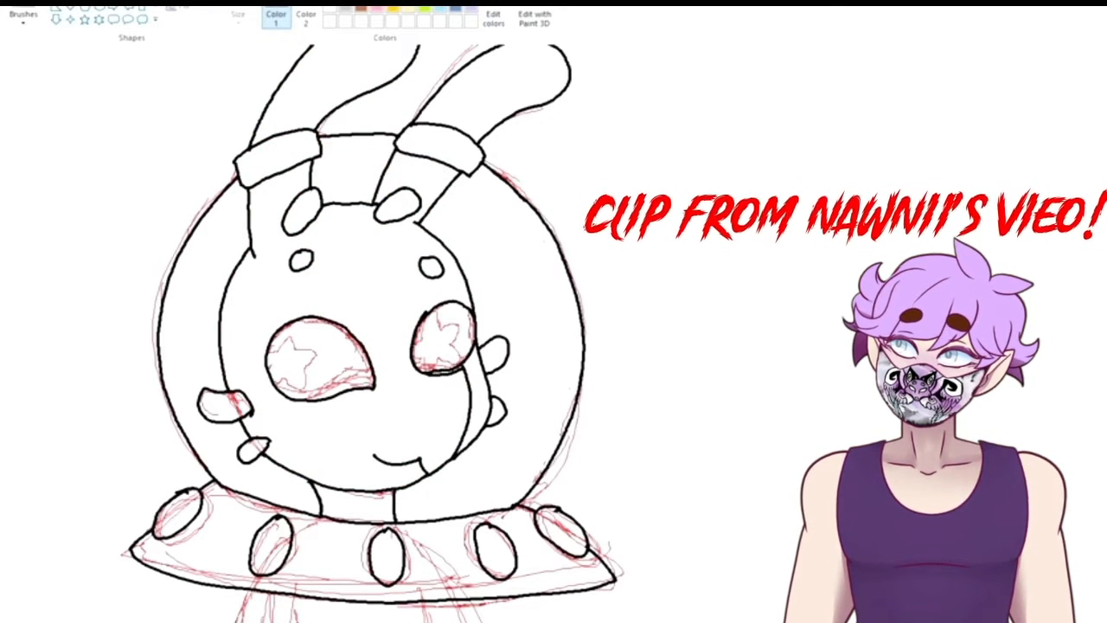
- Clear the red sketch lines from the two small knobs beside the cheek and from the neck using fills
click(228, 406)
right_click(228, 407)
click(250, 448)
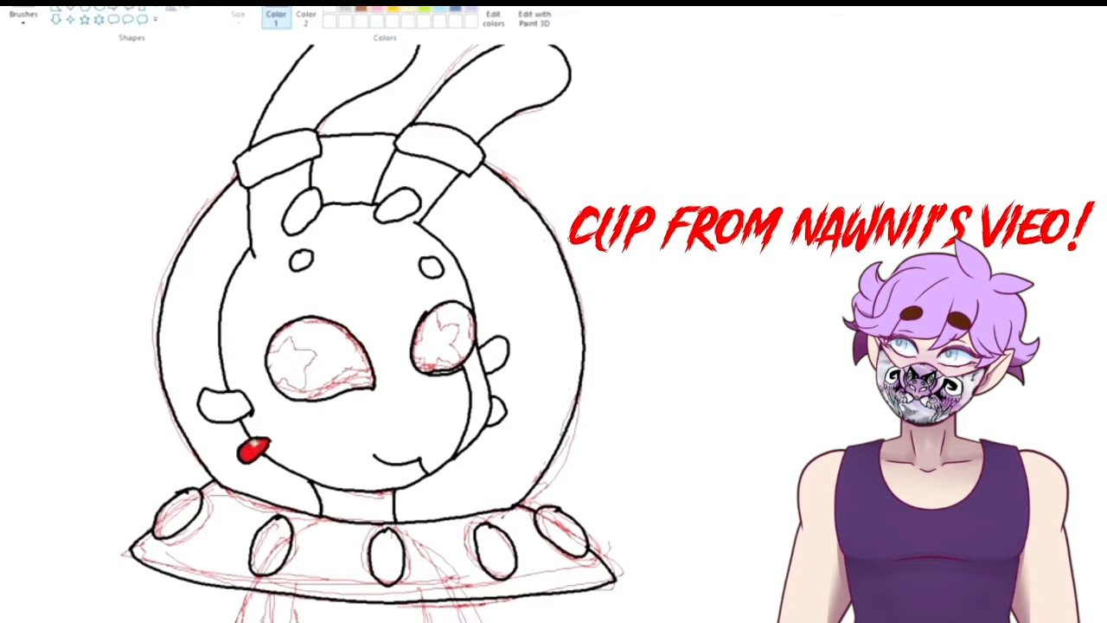
right_click(251, 448)
right_click(372, 507)
click(376, 508)
right_click(378, 509)
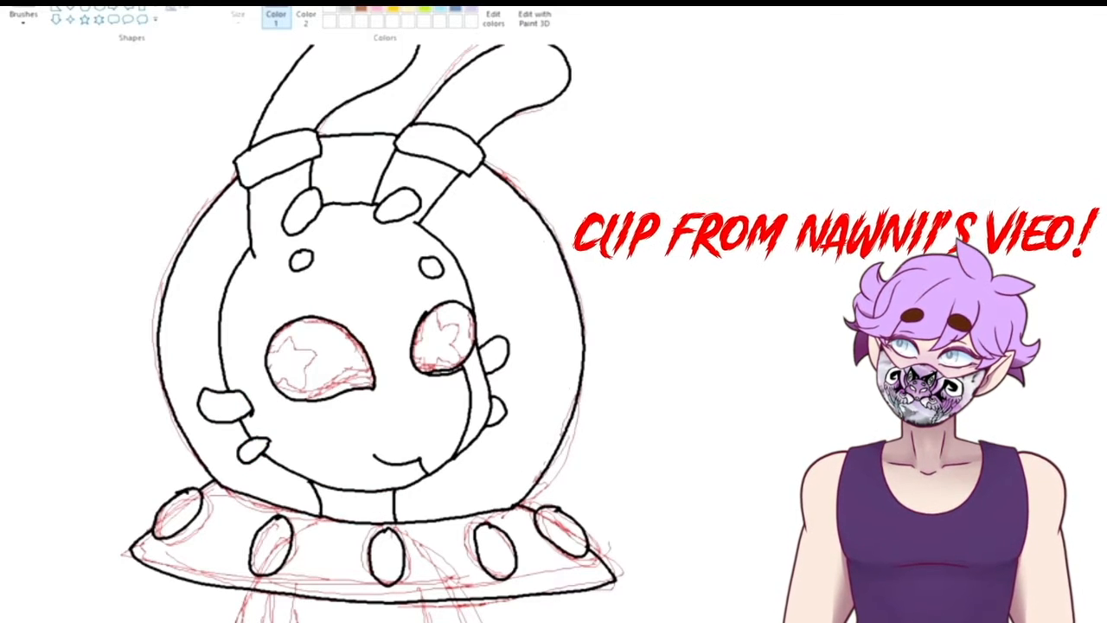
- Clear the red sketch lines from the fourth oval light and the surrounding collar surface with red and white fills
click(503, 550)
right_click(503, 550)
click(492, 549)
right_click(489, 549)
click(464, 548)
right_click(463, 548)
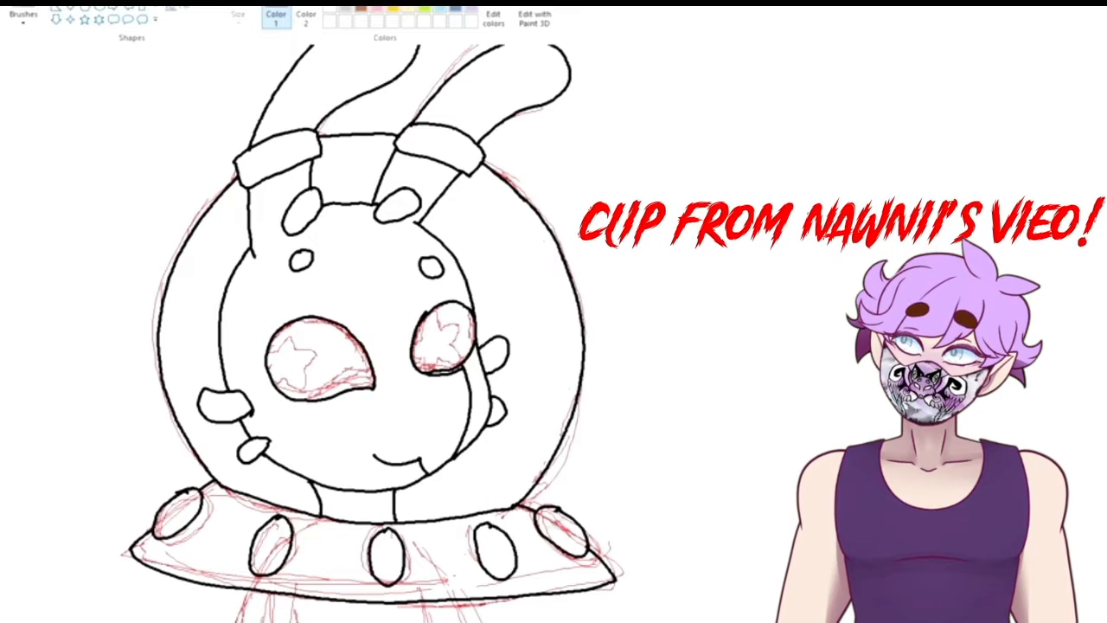
click(453, 558)
right_click(452, 559)
right_click(454, 558)
click(459, 559)
right_click(463, 557)
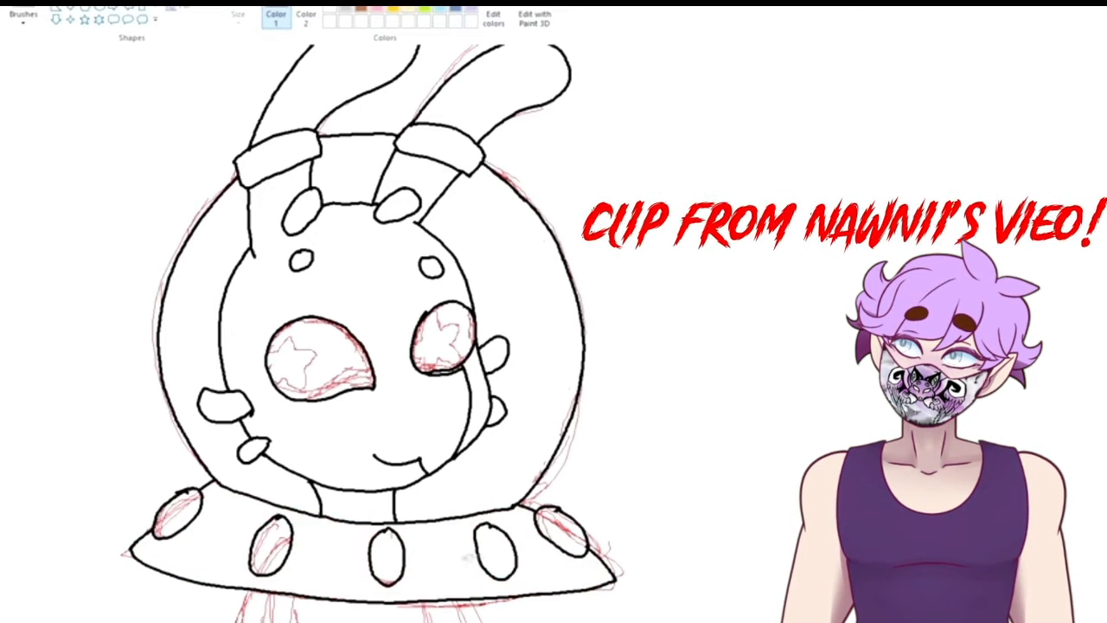
- Fill the rightmost and middle oval collar lights white to clear their red sketch lines
right_click(566, 525)
click(568, 529)
right_click(569, 534)
click(390, 555)
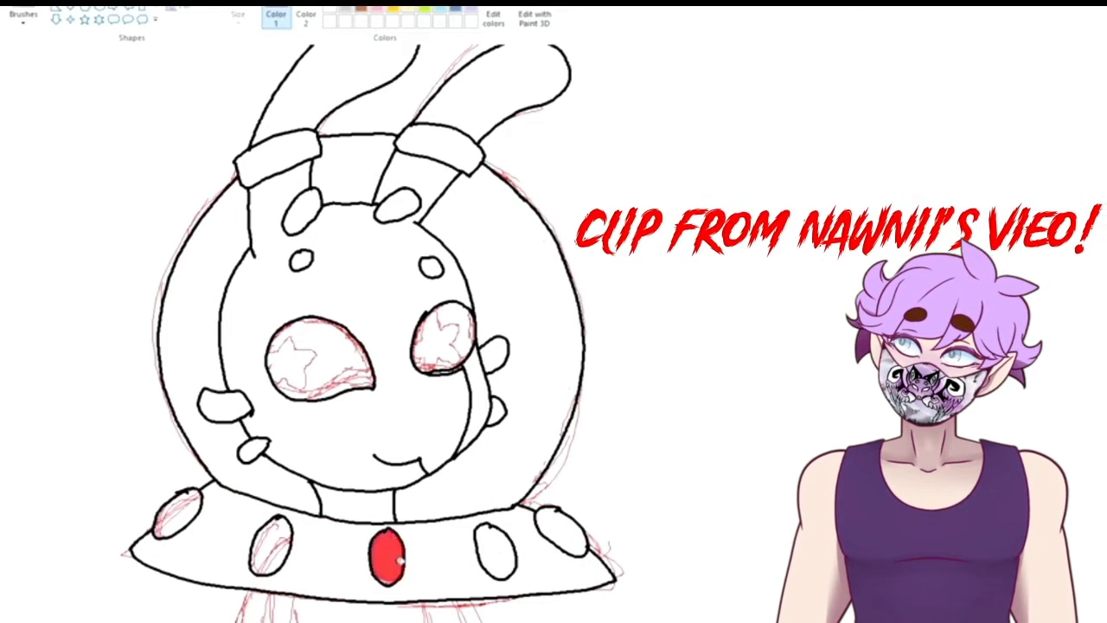
right_click(394, 559)
- Fill the two leftmost oval collar lights red and white to clear the sketch lines inside them
click(272, 543)
right_click(278, 531)
click(281, 530)
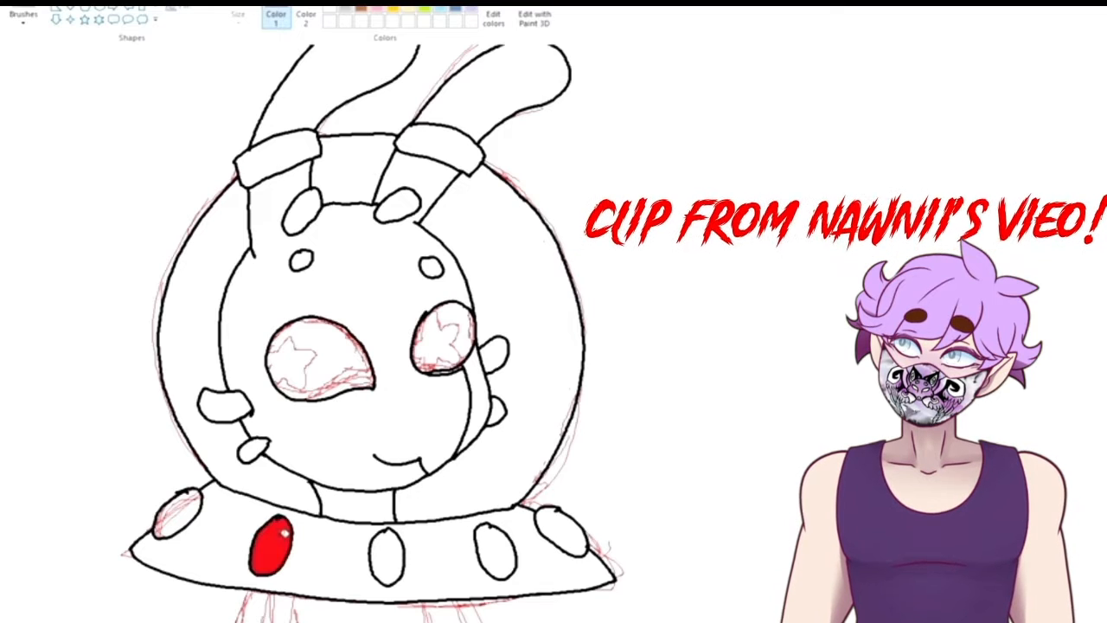
right_click(282, 532)
click(187, 504)
right_click(188, 508)
click(187, 510)
right_click(186, 510)
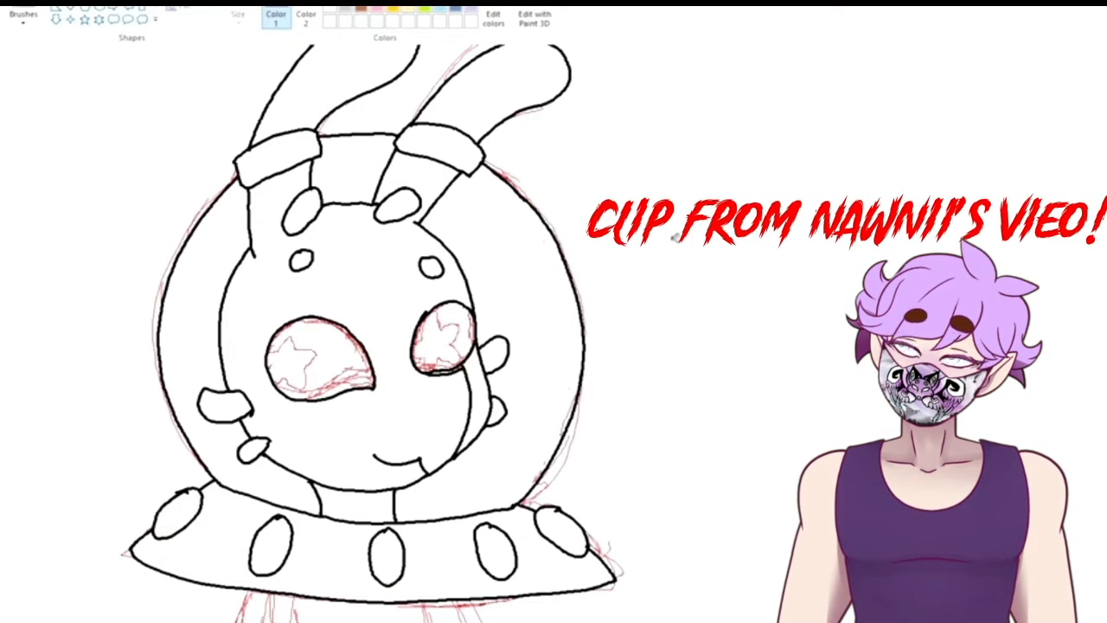
- Ink the top of the sketched arm just below the collar in black
scroll(311, 333, down, 5)
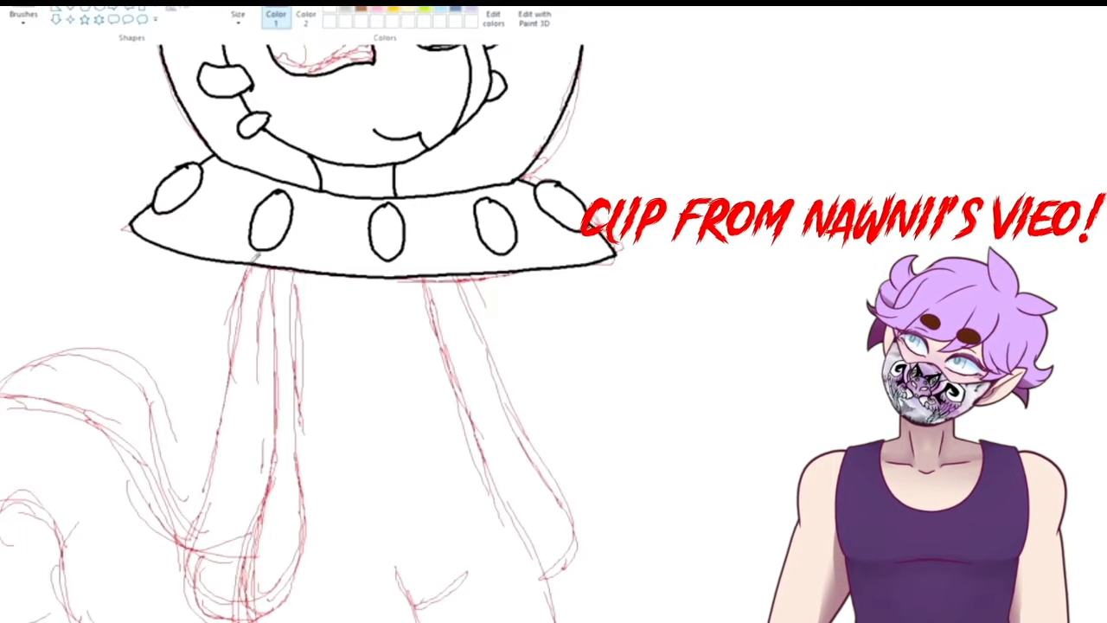
mouse_move(251, 266)
mouse_down()
mouse_move(184, 571)
mouse_move(223, 610)
mouse_move(298, 573)
mouse_move(296, 268)
mouse_up()
scroll(624, 357, down, 3)
scroll(426, 90, up, 1)
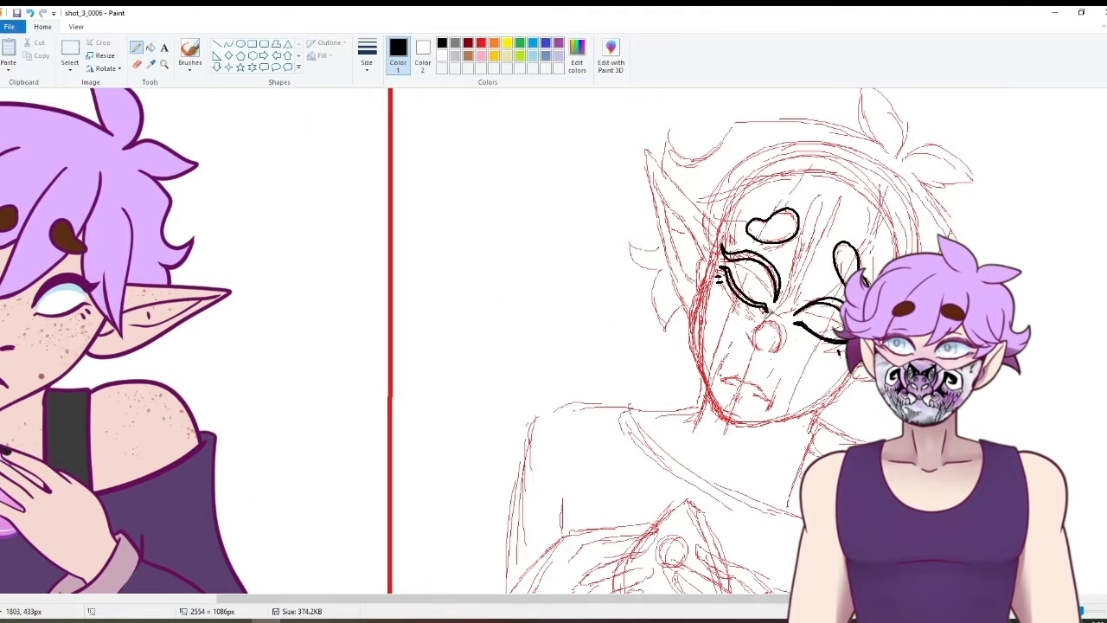
- Ink the elf's nose and downturned mouth in black over the red sketch
key(ctrl+z)
drag(765, 320, 750, 348)
drag(742, 335, 768, 401)
key(ctrl+z)
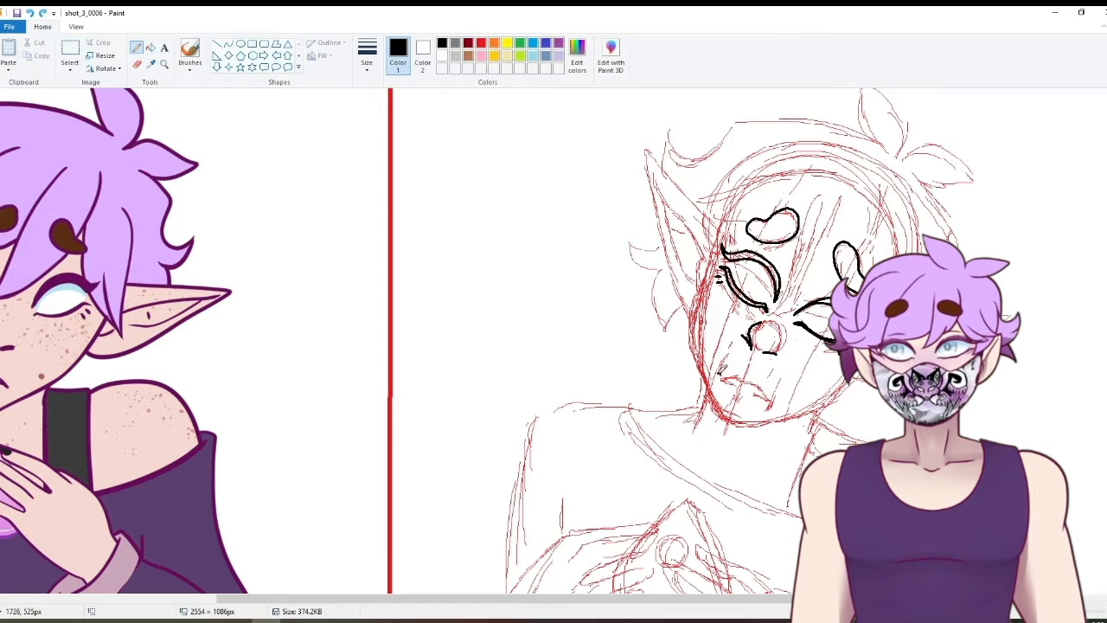
drag(719, 375, 726, 373)
drag(764, 397, 770, 402)
drag(723, 374, 766, 399)
scroll(553, 341, left, 1)
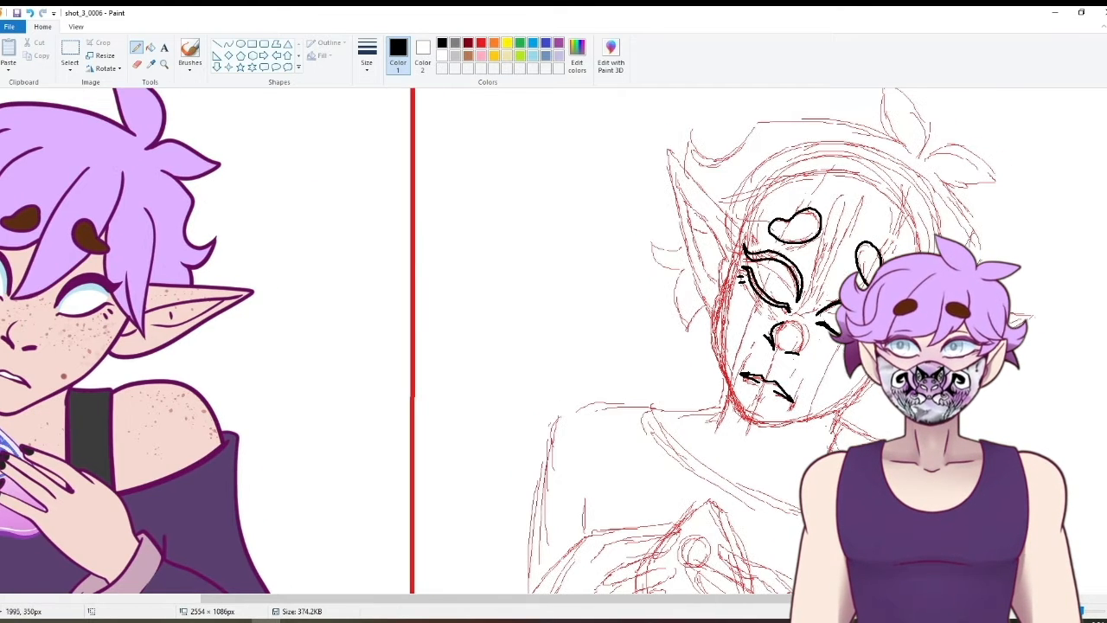
- Ink the fringe strand, the pointed ear nearest it and the top contour of the hair, flipping the picture horizontally
drag(827, 227, 866, 185)
click(104, 69)
click(81, 135)
drag(234, 205, 245, 298)
drag(47, 144, 213, 123)
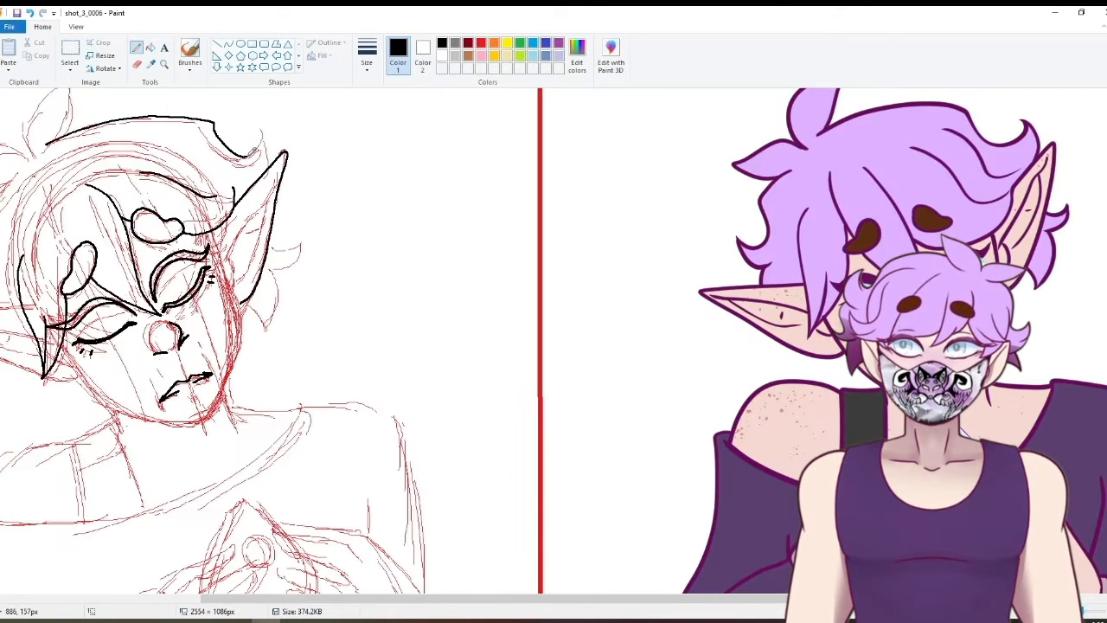
- Ink the hair tufts behind the ear and the jawline, and flip the picture back horizontally
drag(269, 250, 300, 239)
drag(245, 301, 265, 329)
mouse_move(206, 232)
mouse_down()
mouse_move(223, 279)
mouse_move(66, 350)
mouse_up()
click(70, 67)
click(61, 135)
click(104, 68)
click(103, 135)
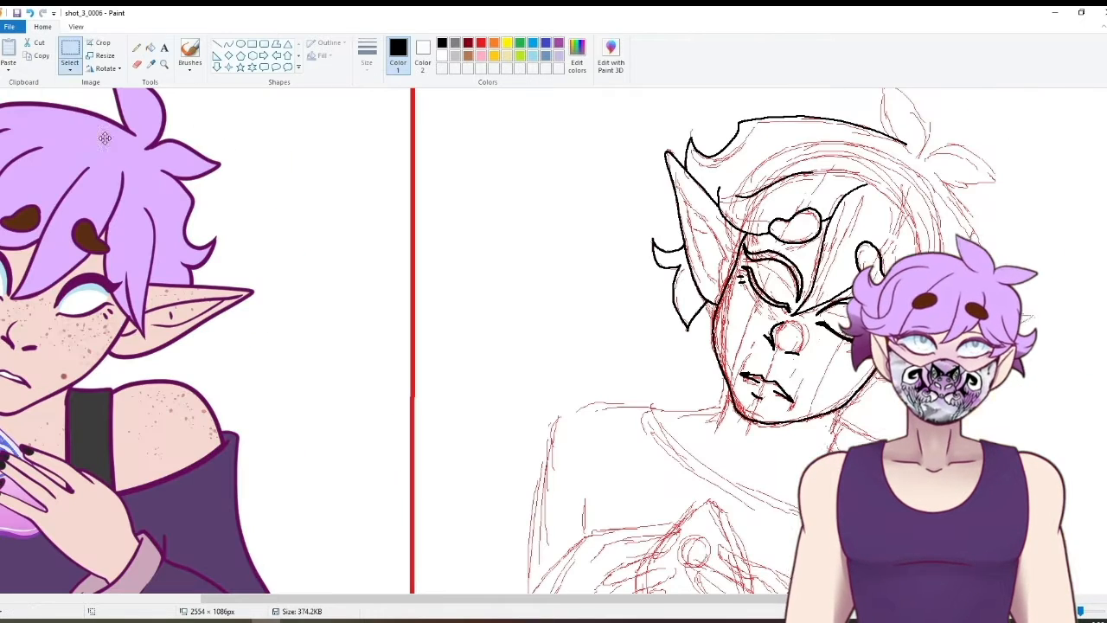
- Ink the inner ear lines and the leafy tuft on top of the head, and erase the overlap at its base
click(137, 47)
drag(675, 167, 723, 259)
drag(925, 172, 927, 121)
key(ctrl+z)
drag(930, 171, 948, 204)
drag(896, 101, 899, 159)
click(137, 65)
drag(906, 163, 896, 155)
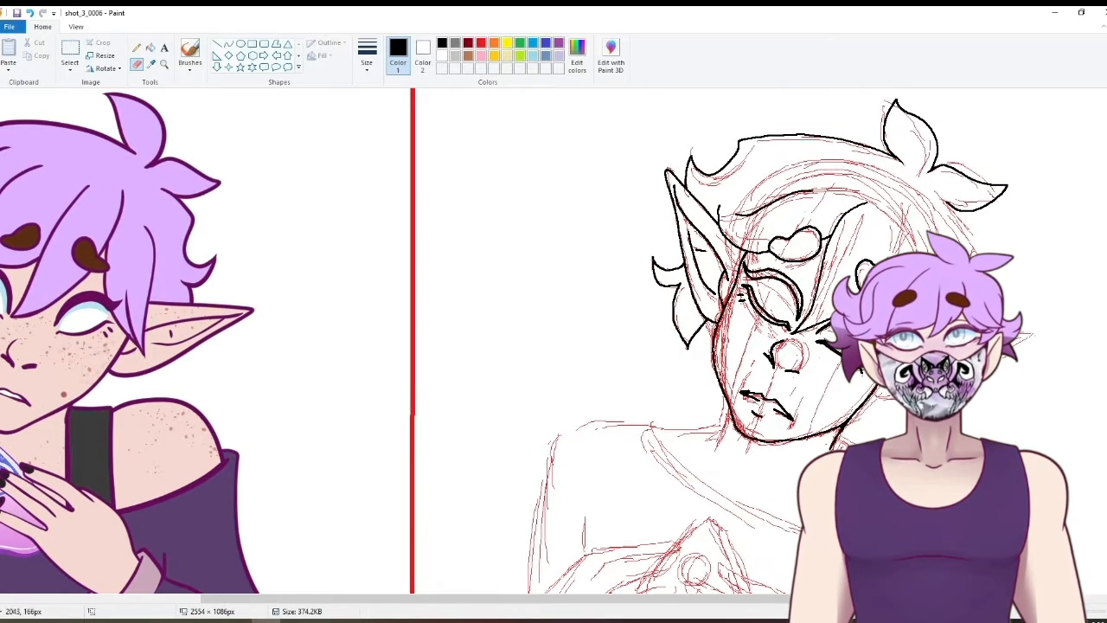
- Ink the second pointed ear and the side of the neck, and redraw the mouth as a small curve
click(137, 47)
drag(1029, 335, 875, 392)
scroll(1106, 225, down, 3)
click(136, 65)
click(137, 48)
mouse_move(789, 320)
mouse_down()
mouse_move(744, 293)
mouse_move(768, 312)
mouse_up()
drag(725, 294, 718, 338)
- Ink the triangular held item with its rounded edges, thickness and small circle
scroll(458, 264, down, 1)
mouse_move(710, 387)
mouse_down()
mouse_move(742, 472)
mouse_move(641, 449)
mouse_move(711, 387)
mouse_up()
key(ctrl+z)
drag(681, 424, 689, 449)
key(ctrl+z)
drag(710, 386, 752, 515)
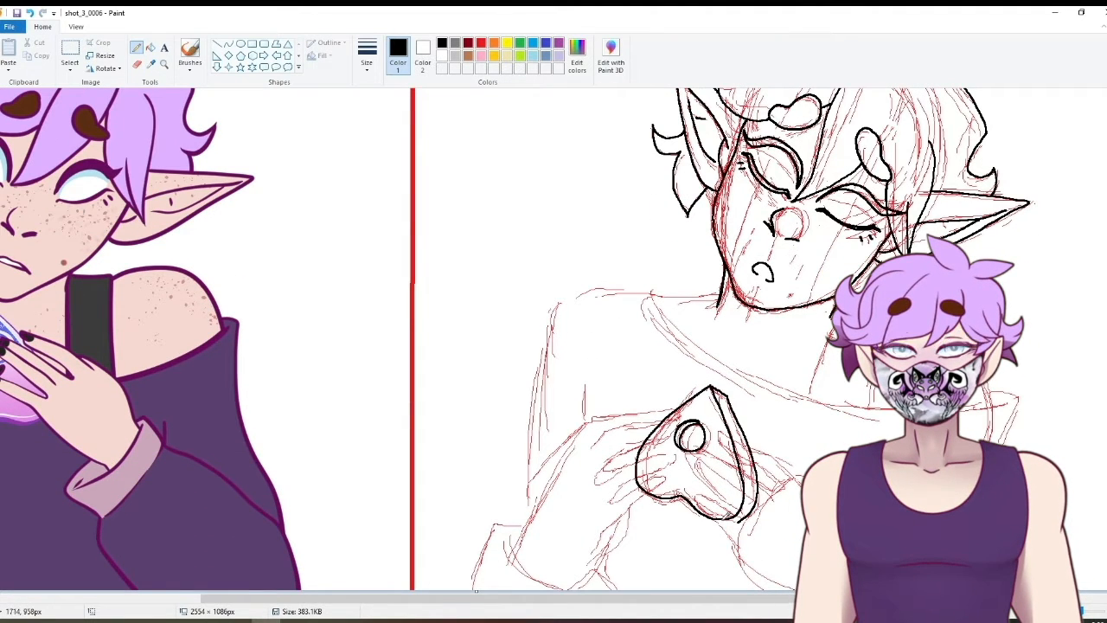
- Ink the covered shoulder and outer sleeve, and erase the held item's outline where the fingers cross it
drag(721, 290, 664, 295)
drag(664, 295, 526, 494)
click(137, 65)
drag(675, 412, 648, 439)
drag(638, 463, 647, 491)
drag(719, 521, 736, 444)
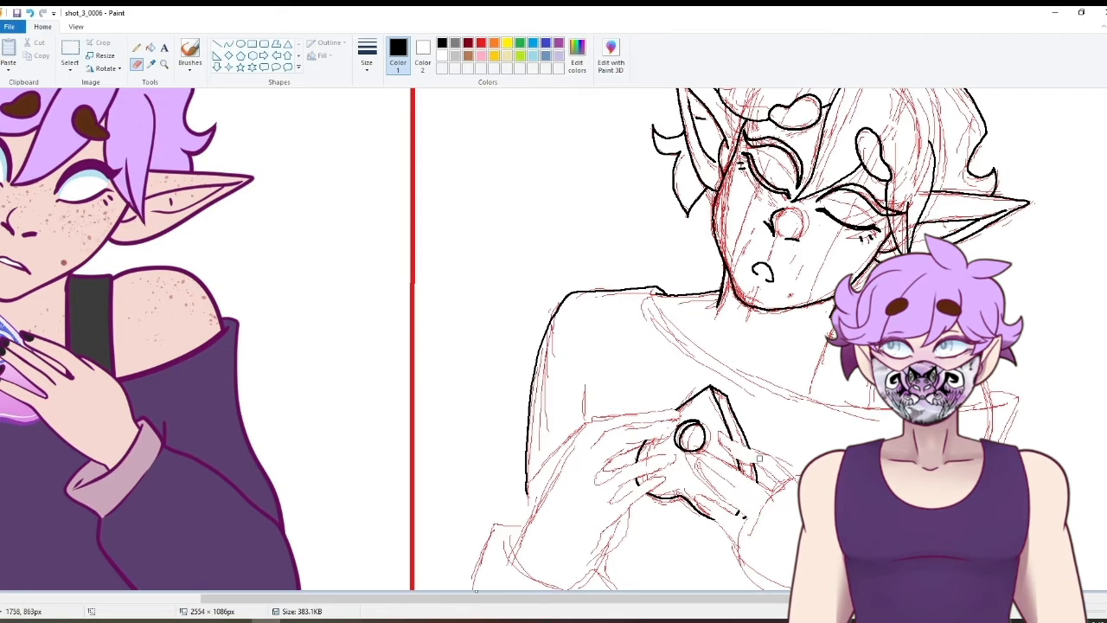
- Ink the off-the-shoulder neckline across the chest and the line from the neck down to it
click(137, 48)
drag(656, 292, 1003, 408)
drag(837, 305, 797, 398)
- Flip the picture horizontally, ink the first hand and its sleeve, and erase overlapping lines around the fingers
click(70, 67)
click(103, 69)
click(137, 64)
mouse_move(383, 447)
mouse_down()
mouse_move(327, 478)
mouse_move(314, 576)
mouse_up()
click(137, 47)
- Flip the picture back and ink the other hand's fingers, forearm, cuff and the sleeve folds
click(104, 68)
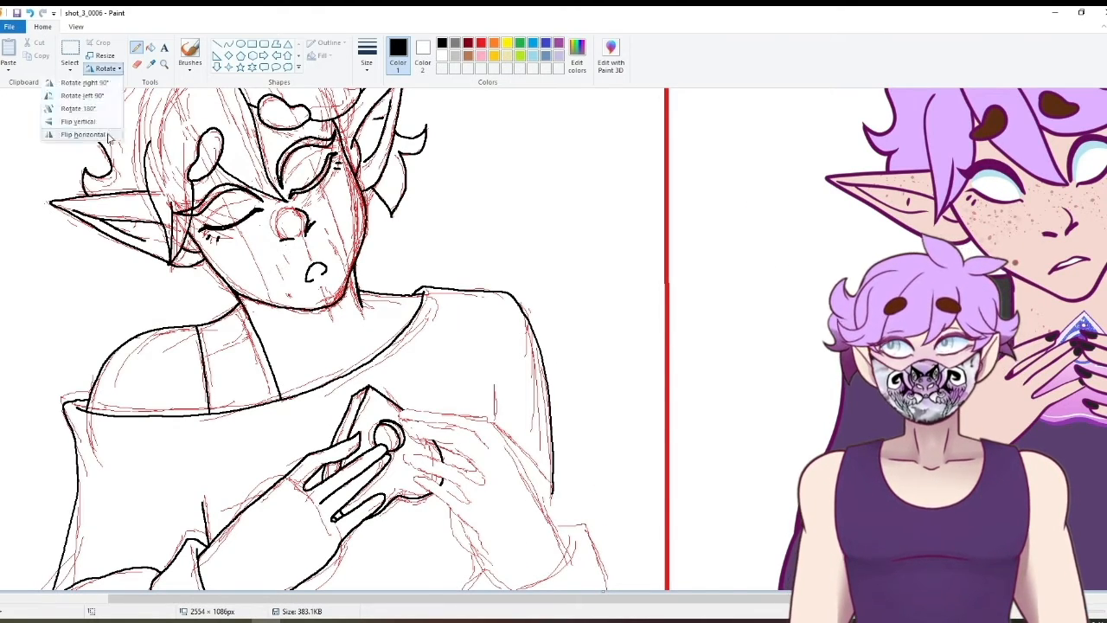
click(90, 130)
drag(791, 410, 802, 410)
drag(803, 418, 709, 449)
drag(790, 438, 725, 468)
drag(743, 519, 717, 589)
drag(638, 549, 661, 589)
drag(655, 524, 596, 589)
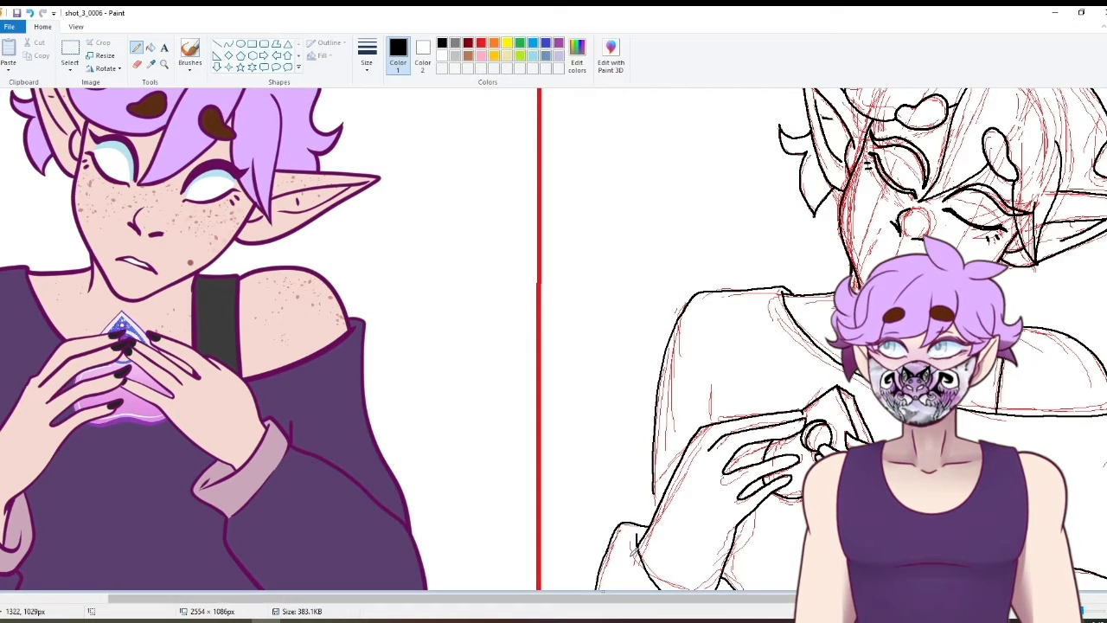
drag(653, 494, 654, 518)
drag(711, 392, 711, 423)
- Clear the red dividing line and the stray sketch lines outside the figure by filling the background white
drag(577, 598, 654, 616)
click(76, 26)
click(33, 54)
click(42, 27)
click(150, 48)
right_click(684, 224)
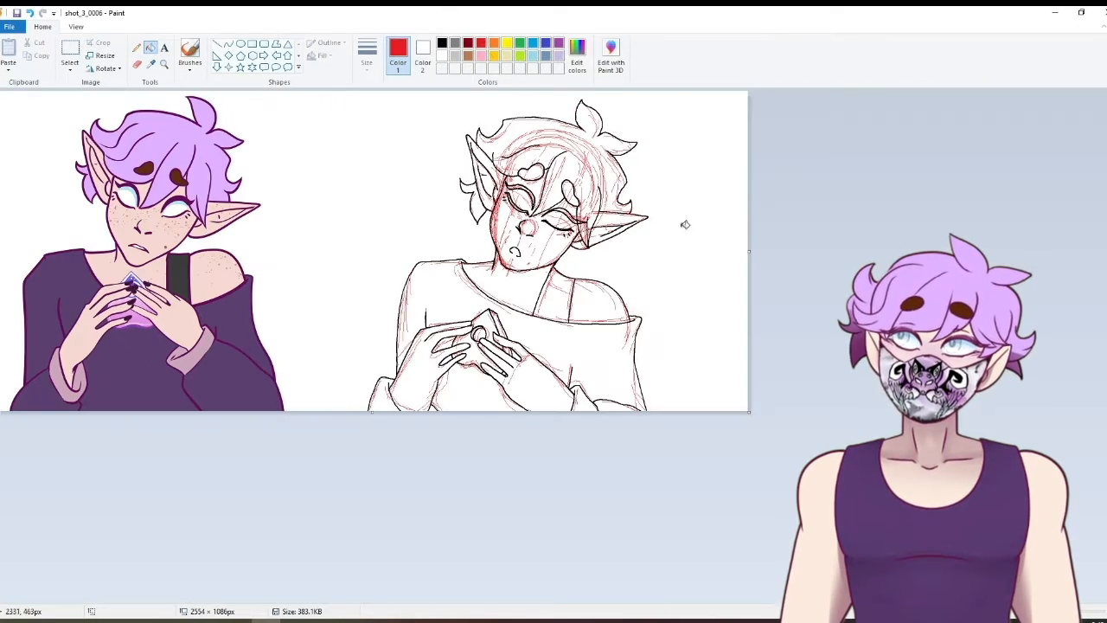
- Clear the red sketch lines inside the sweater, hair, pointed ear and face by filling those areas white
click(592, 346)
right_click(592, 346)
click(598, 184)
right_click(598, 183)
click(615, 217)
right_click(615, 217)
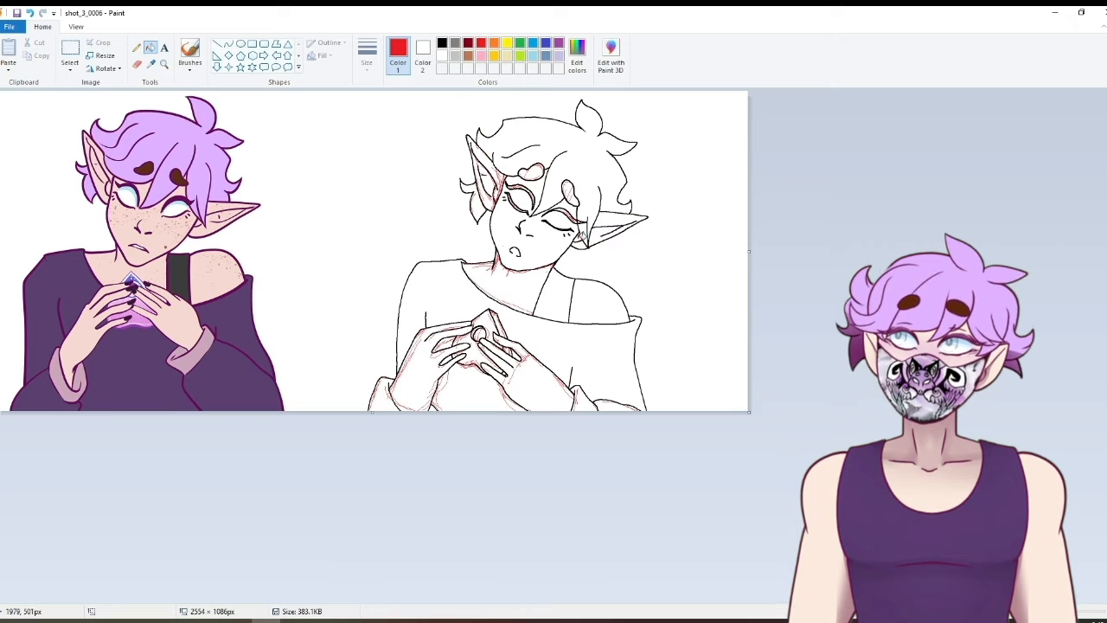
right_click(568, 190)
- Fill the lower sweater, hand, neck and other ear areas with white to clear their remaining red sketch lines
click(486, 394)
right_click(486, 394)
click(413, 383)
right_click(413, 383)
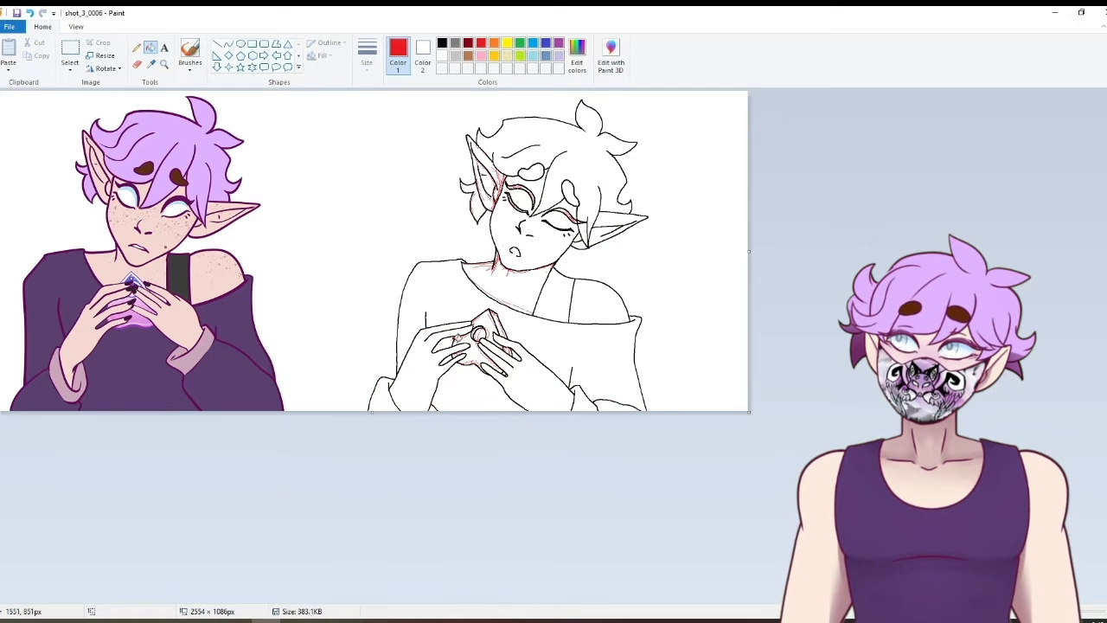
click(521, 288)
right_click(521, 288)
click(489, 186)
right_click(493, 183)
- Erase the leftover red sketch lines around both eyes, replacing only the red with white
click(442, 56)
right_click(480, 42)
click(136, 65)
key(ctrl+z)
drag(506, 183, 530, 210)
key(ctrl+z)
click(423, 54)
click(442, 55)
click(398, 54)
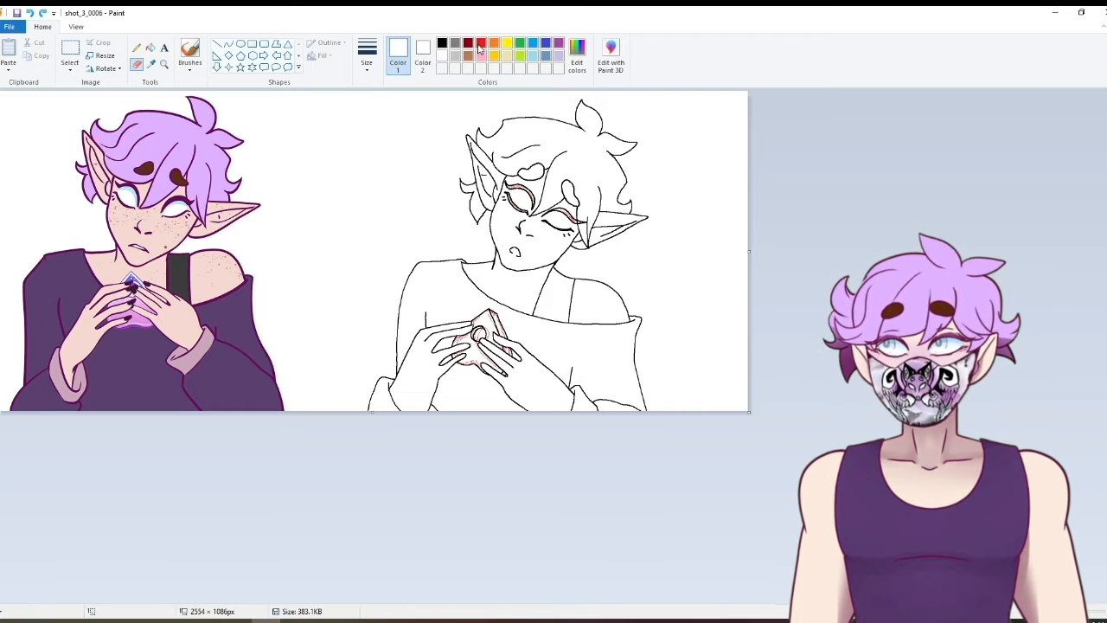
click(481, 43)
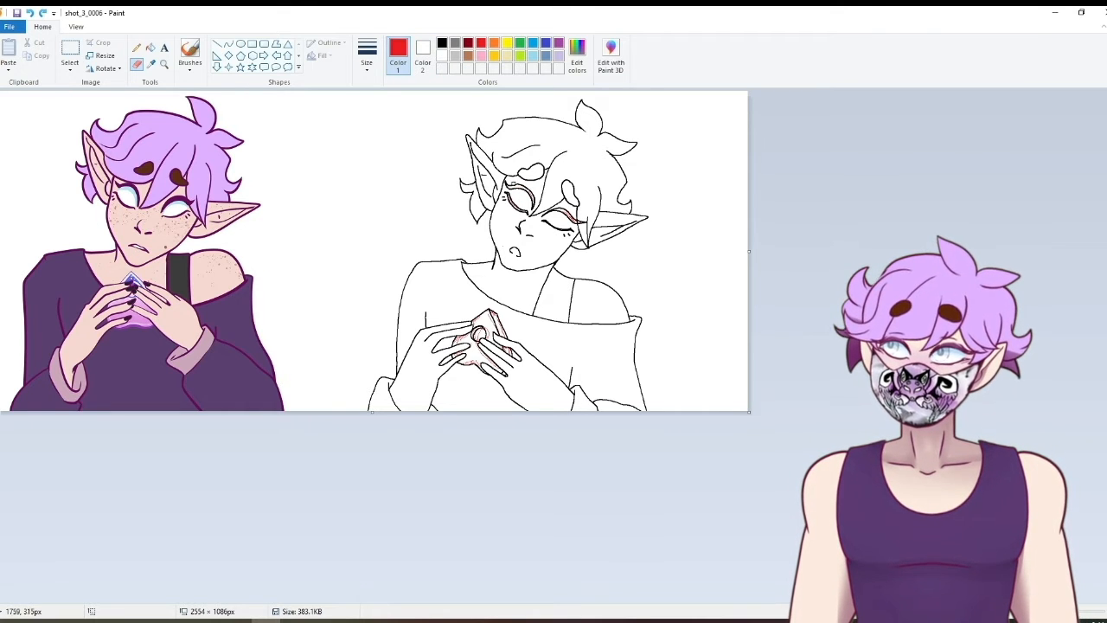
click(366, 55)
click(368, 159)
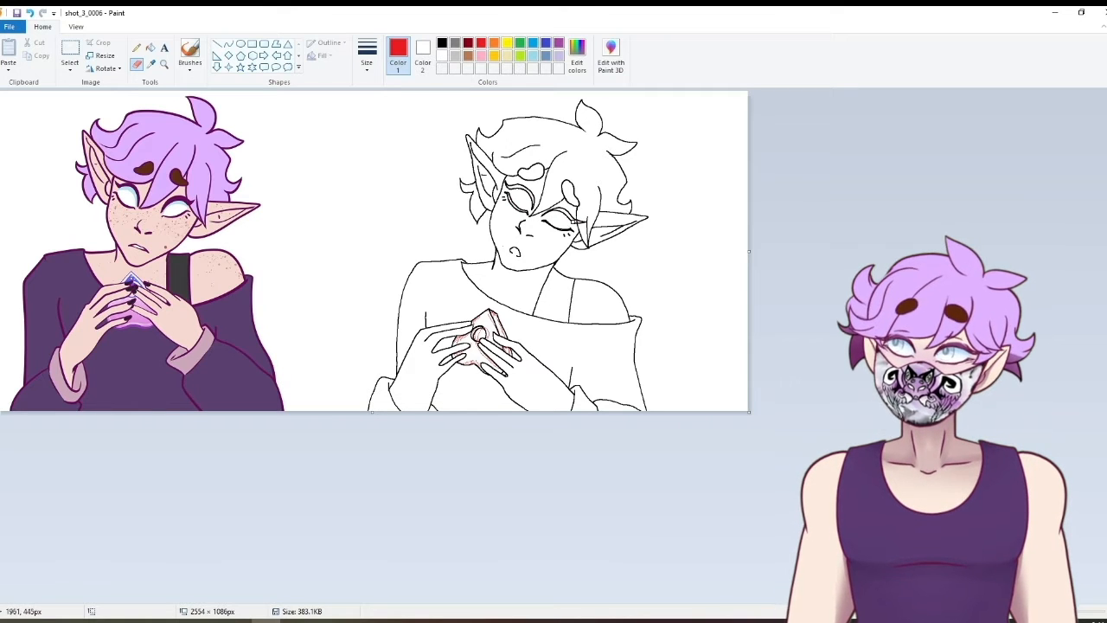
- Clear the red sketch lines from the triangular gem and between the fingers with the eraser and white fills
drag(481, 329, 457, 350)
click(151, 49)
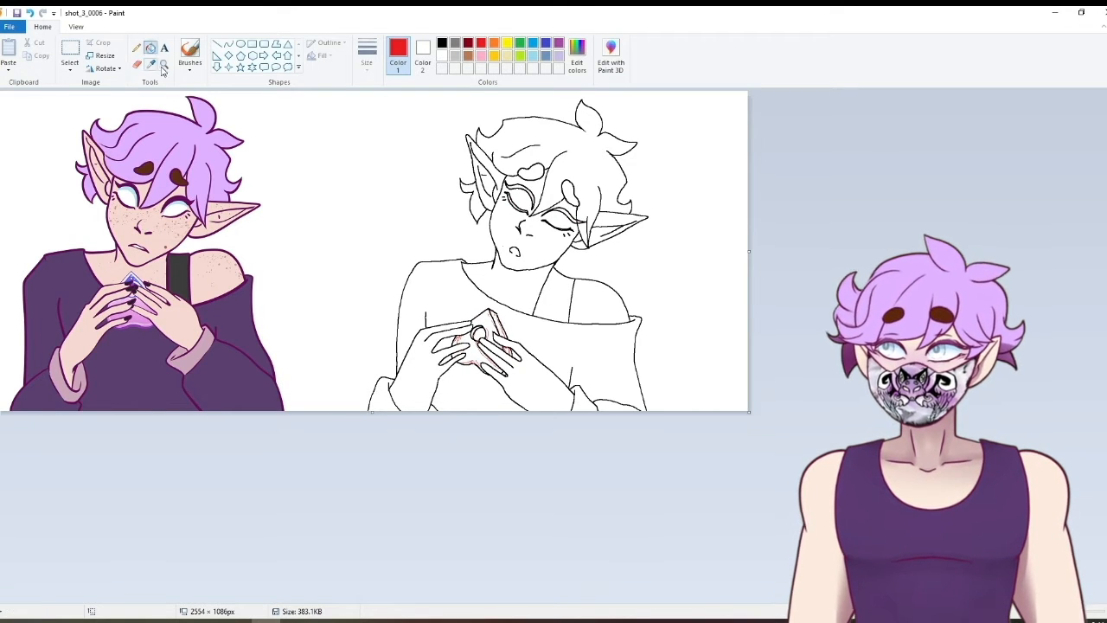
click(477, 351)
right_click(478, 349)
click(488, 326)
right_click(488, 326)
click(483, 332)
right_click(482, 332)
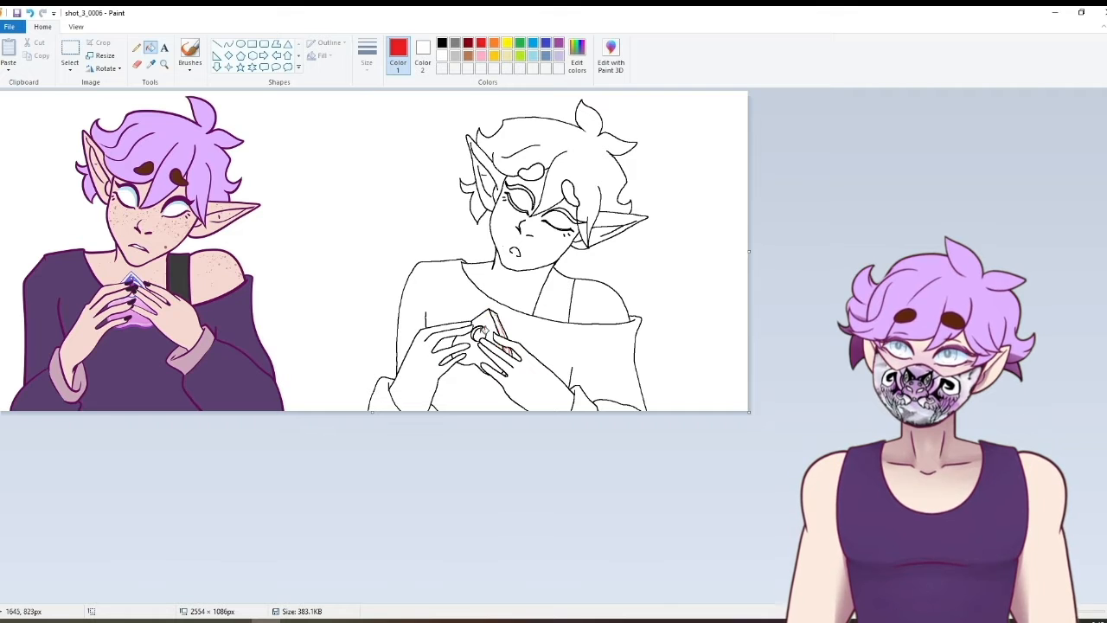
click(501, 322)
right_click(501, 322)
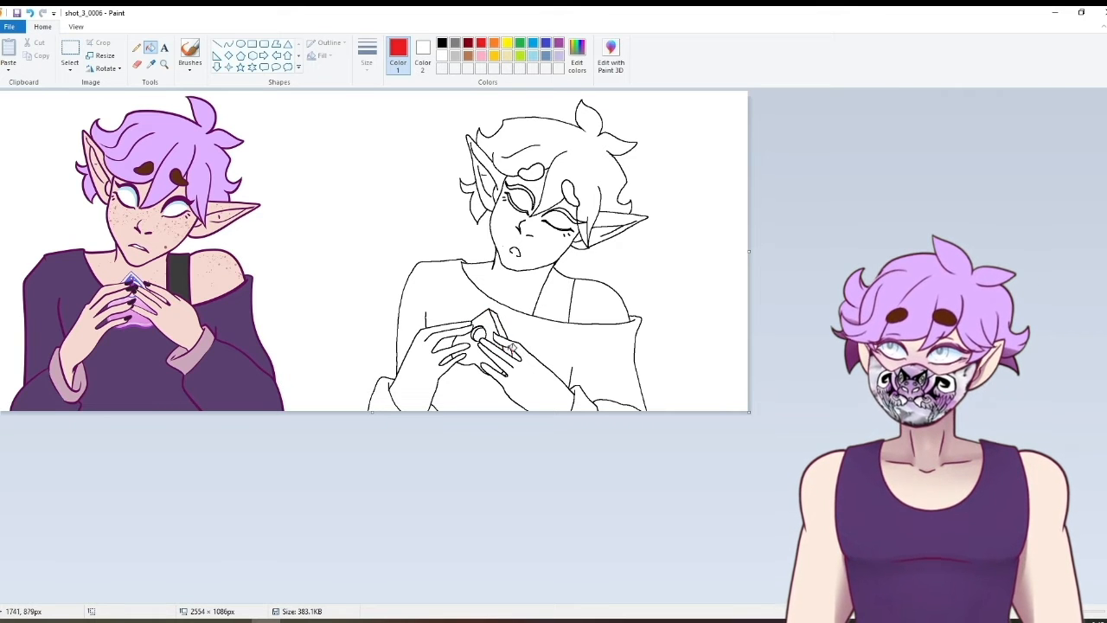
- Thicken the eyelashes and the nose line in black and trim their edges
click(137, 64)
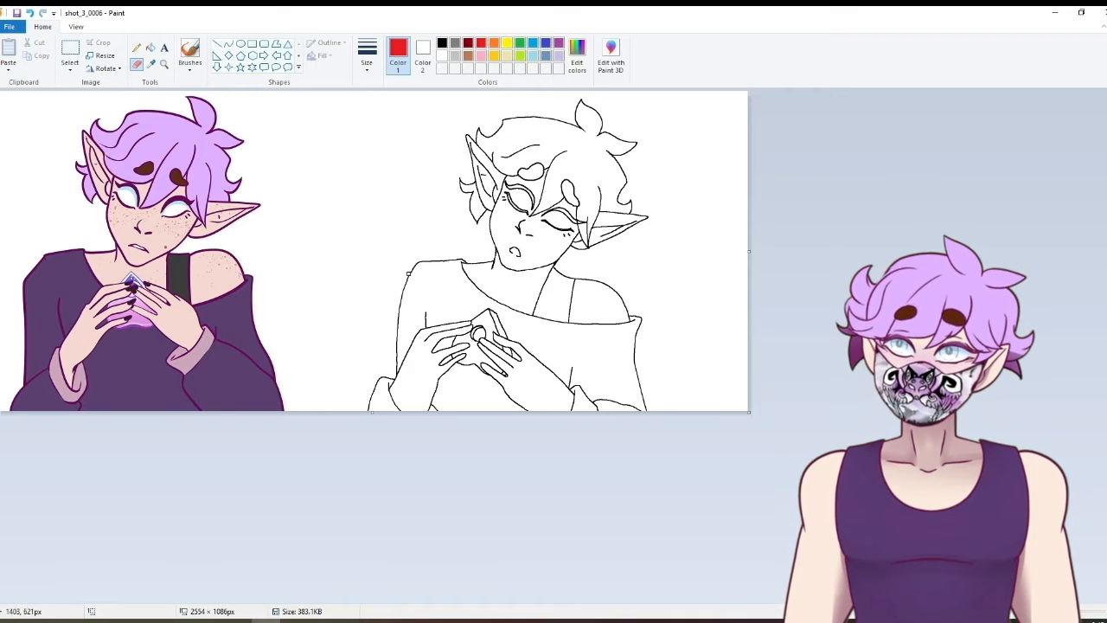
click(76, 27)
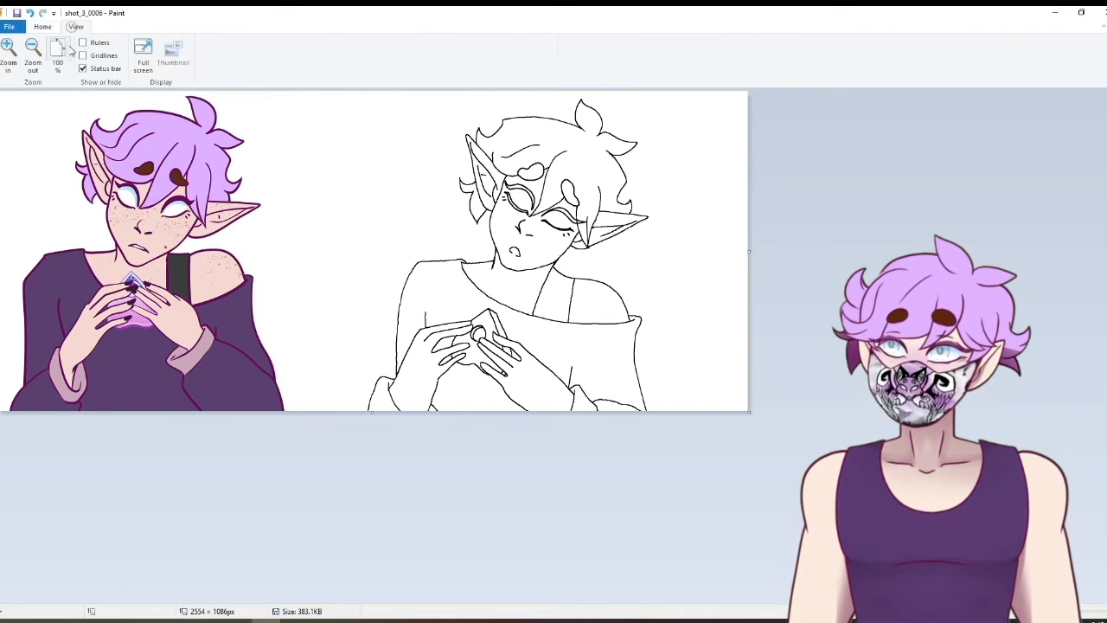
click(9, 52)
drag(208, 599, 348, 599)
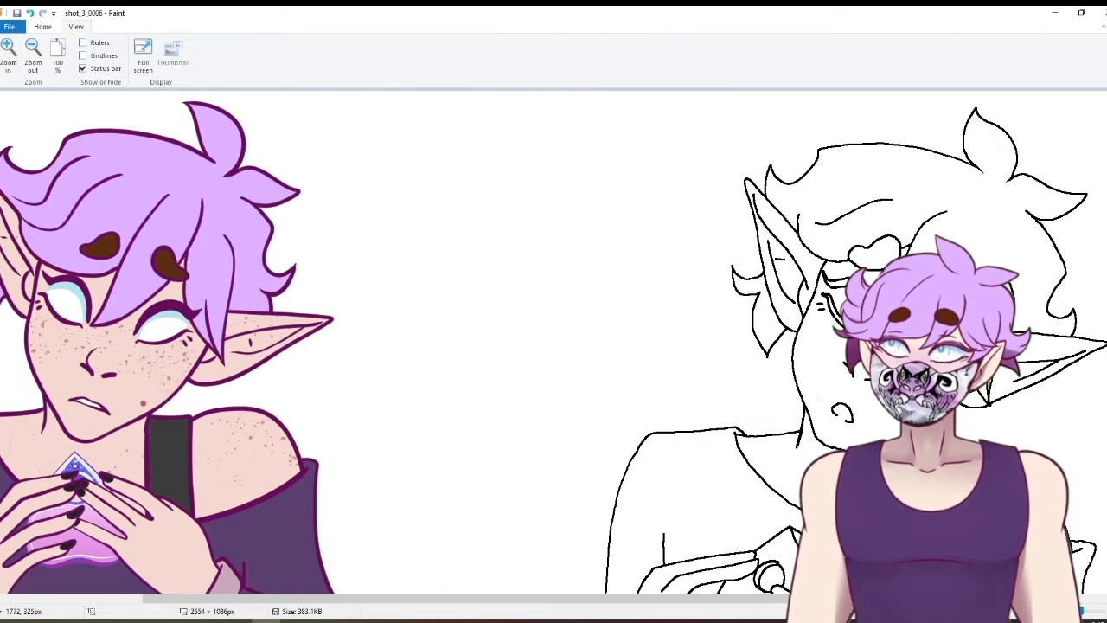
click(43, 26)
click(137, 64)
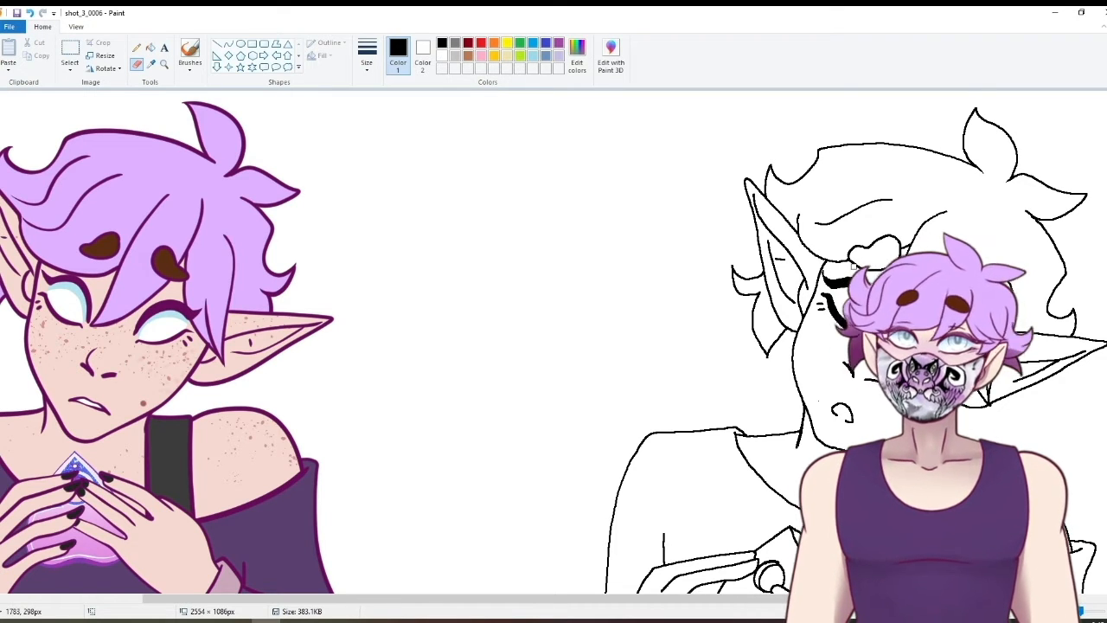
click(137, 48)
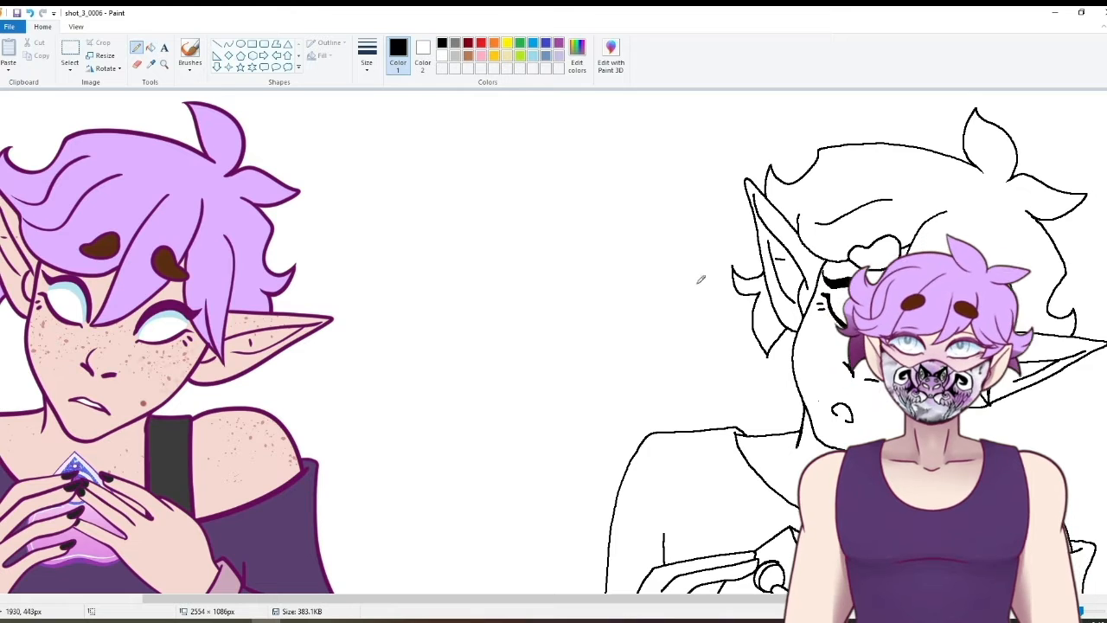
click(137, 65)
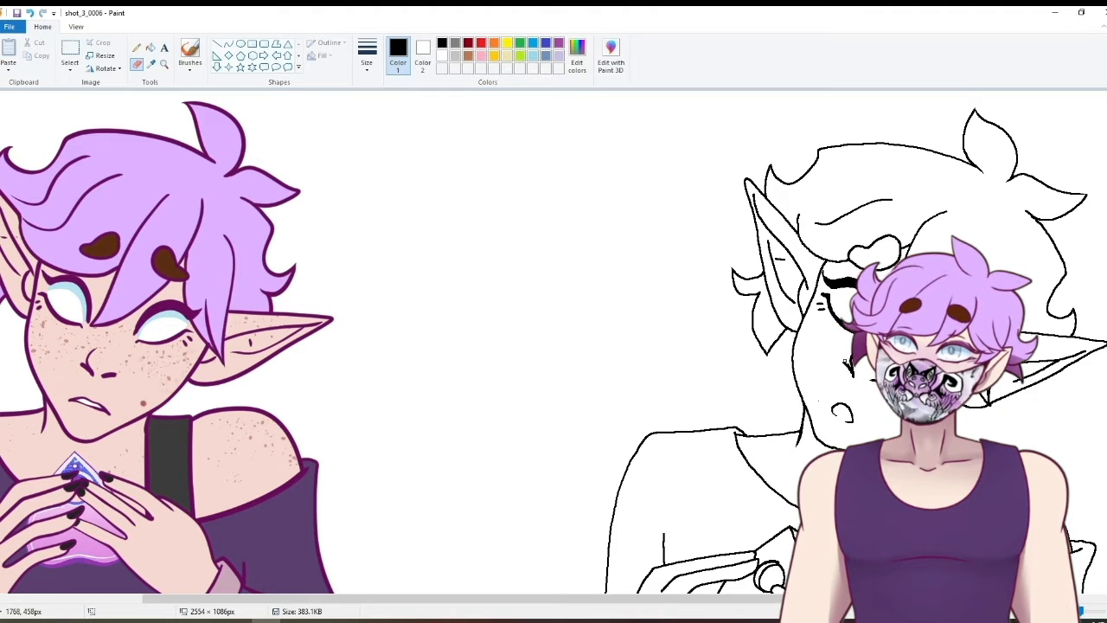
click(135, 47)
click(422, 53)
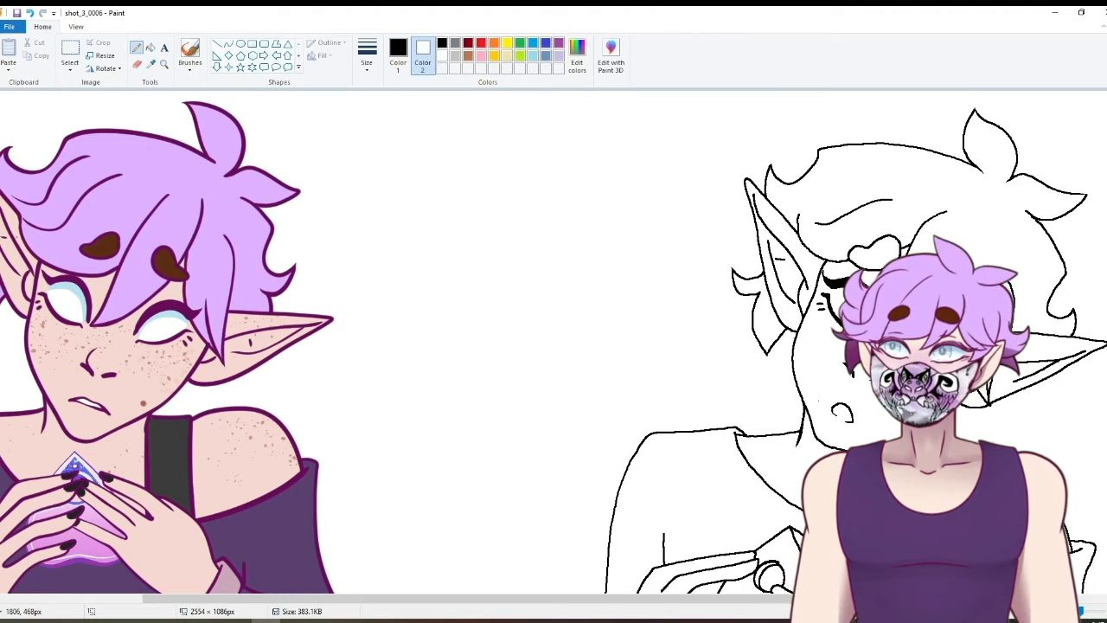
scroll(1050, 387, down, 3)
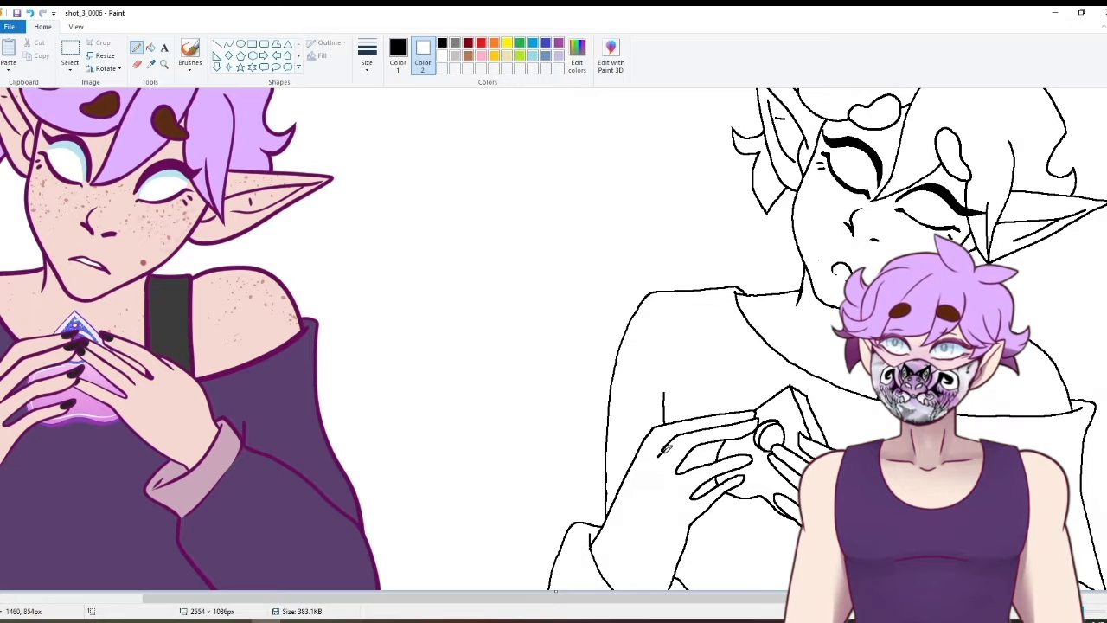
click(398, 54)
click(136, 64)
click(480, 42)
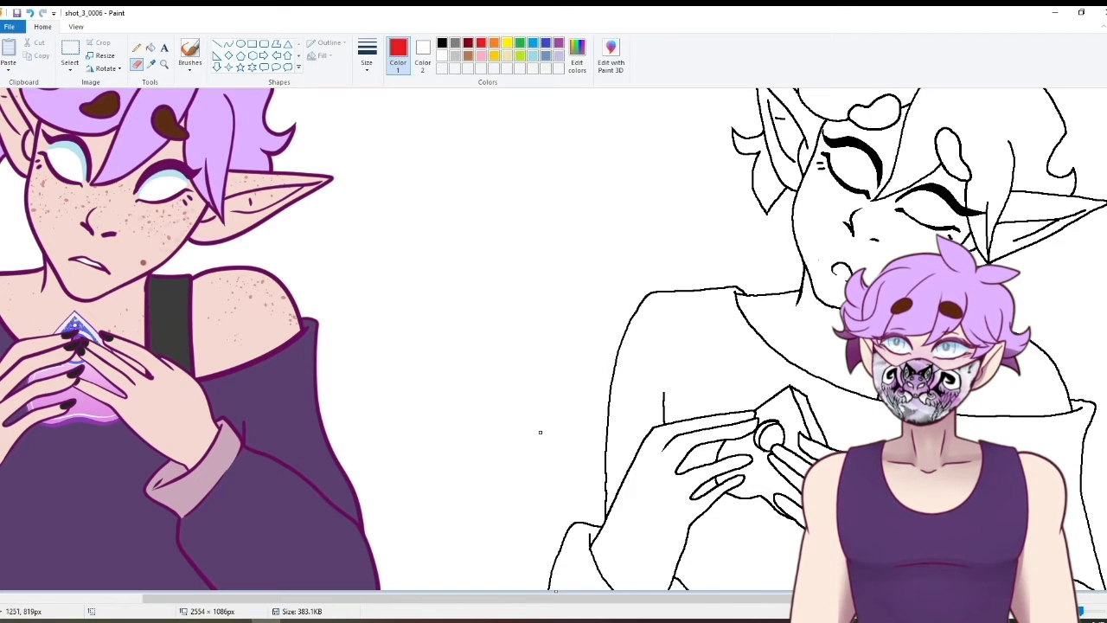
click(136, 48)
click(137, 64)
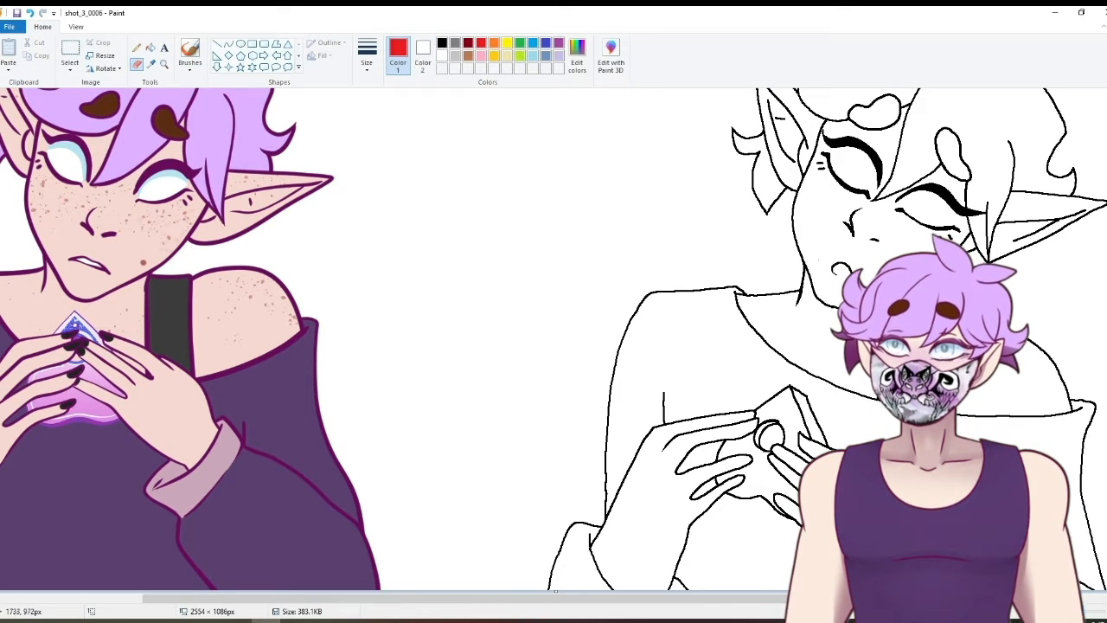
- Sample the dark purple outline colour from the original's shoulder and fill the new drawing's eyelashes and connected outlines with it
click(150, 48)
click(150, 64)
click(207, 269)
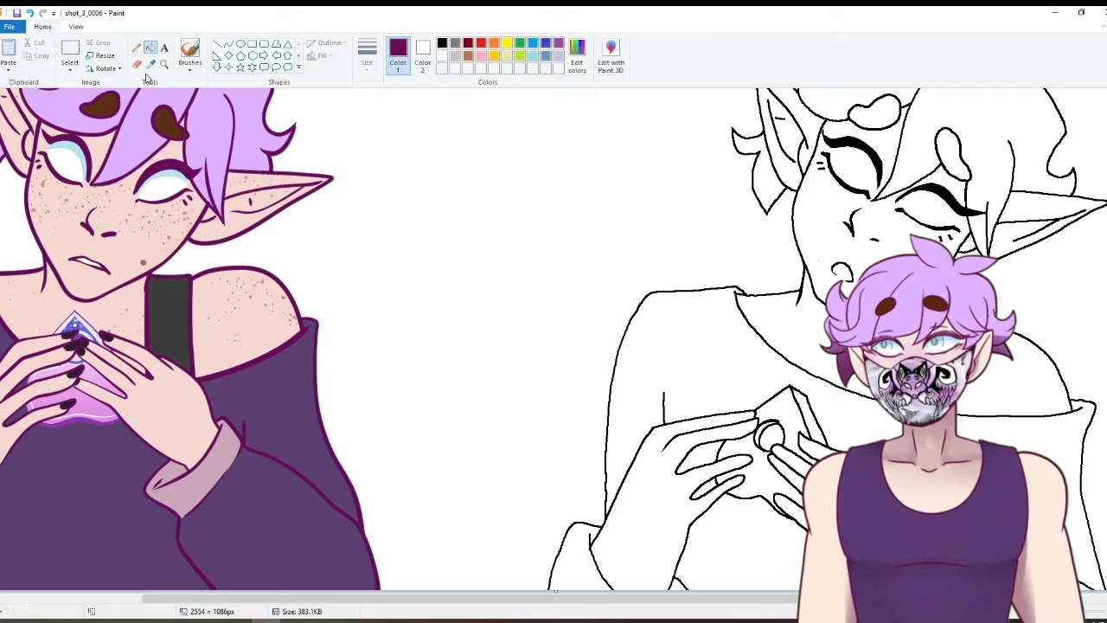
click(939, 191)
click(872, 150)
click(853, 183)
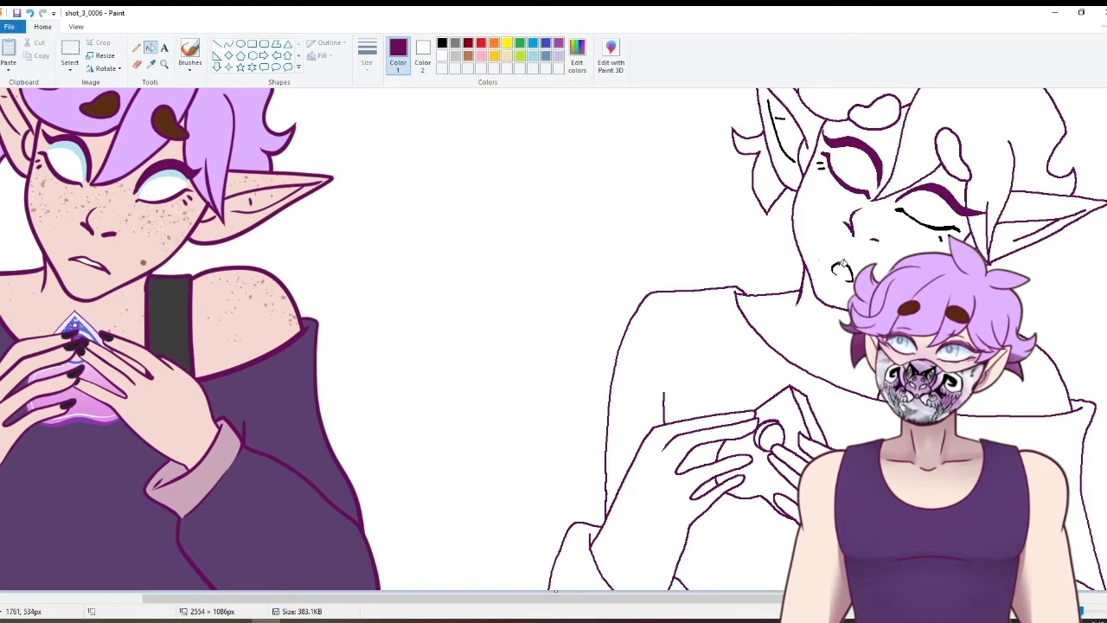
- Fill the second eye's lower lash with the dark purple and undo the stray fill at the ear
drag(602, 598, 698, 599)
click(817, 228)
click(651, 117)
key(ctrl+z)
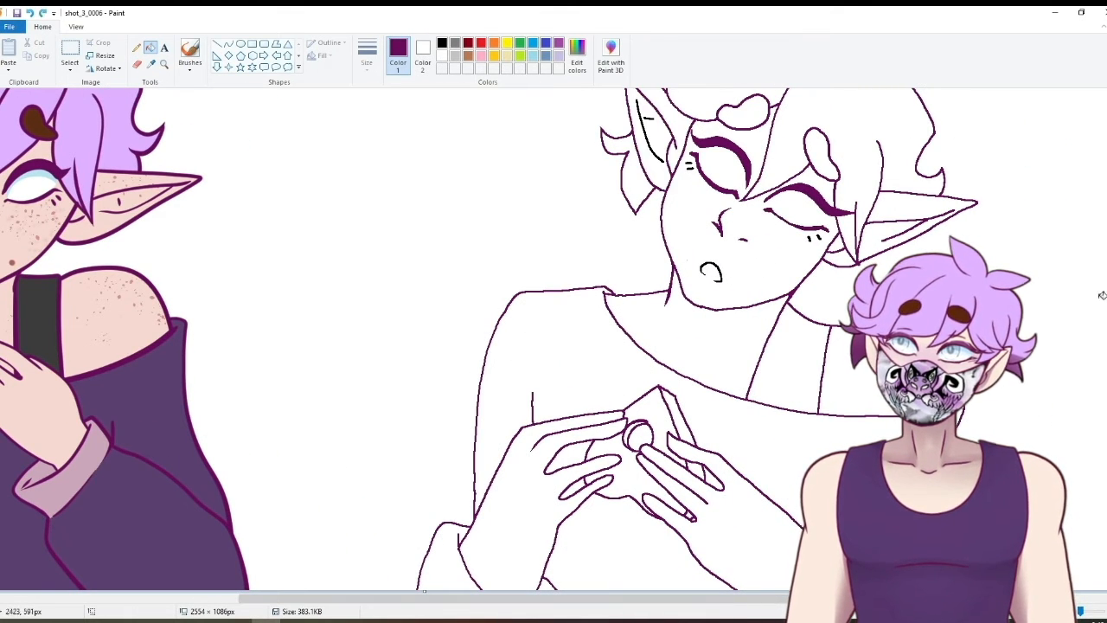
- Add the sampled dark purple outline colour to the palette as a custom colour
click(137, 64)
click(422, 56)
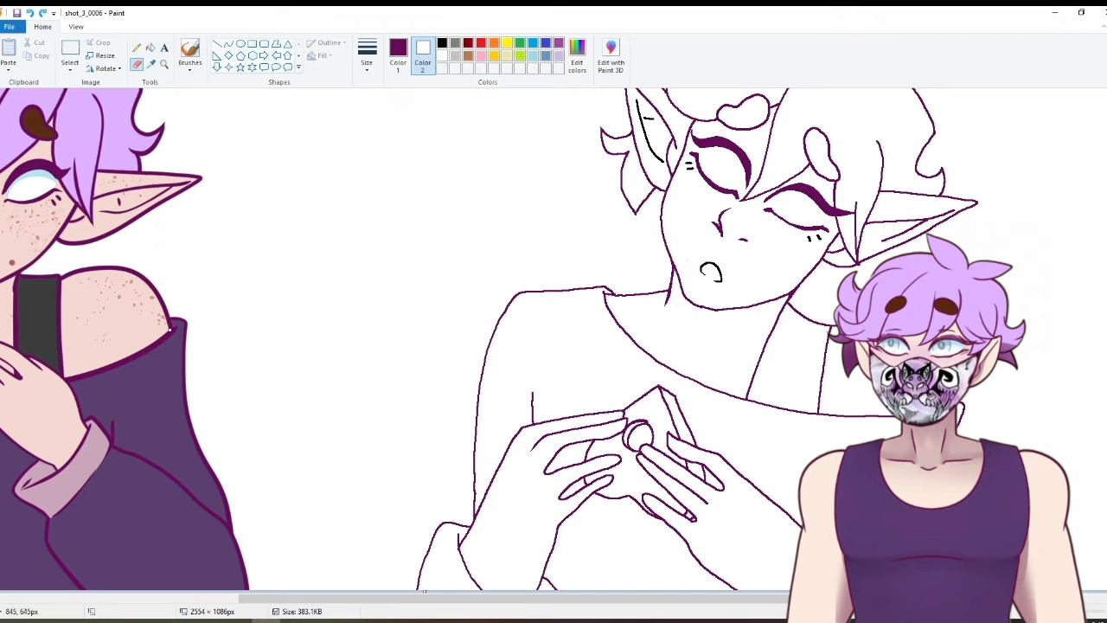
click(407, 73)
click(575, 64)
click(439, 349)
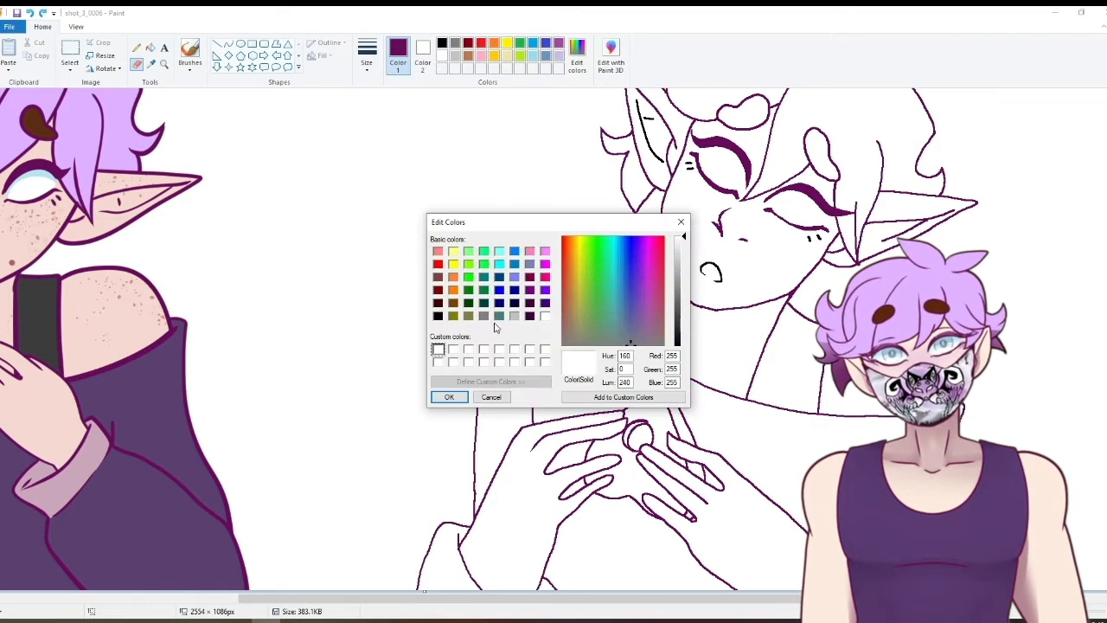
click(491, 397)
click(581, 57)
click(579, 399)
click(491, 398)
click(577, 61)
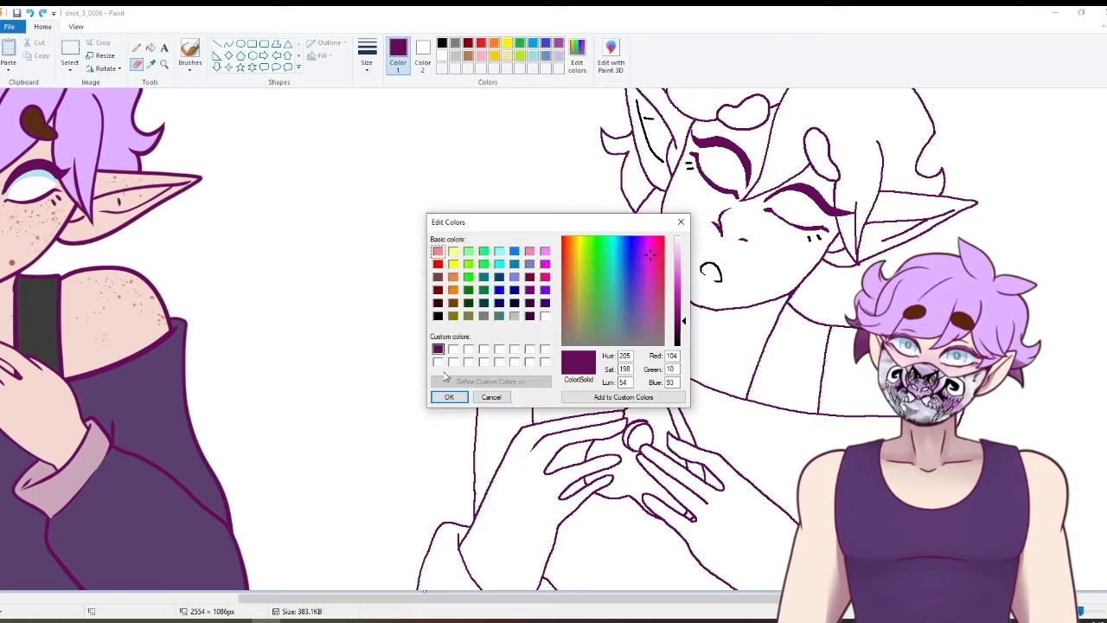
click(448, 397)
- Set Color 1 to black and Color 2 to the saved dark purple
click(422, 53)
click(443, 68)
click(399, 56)
click(443, 55)
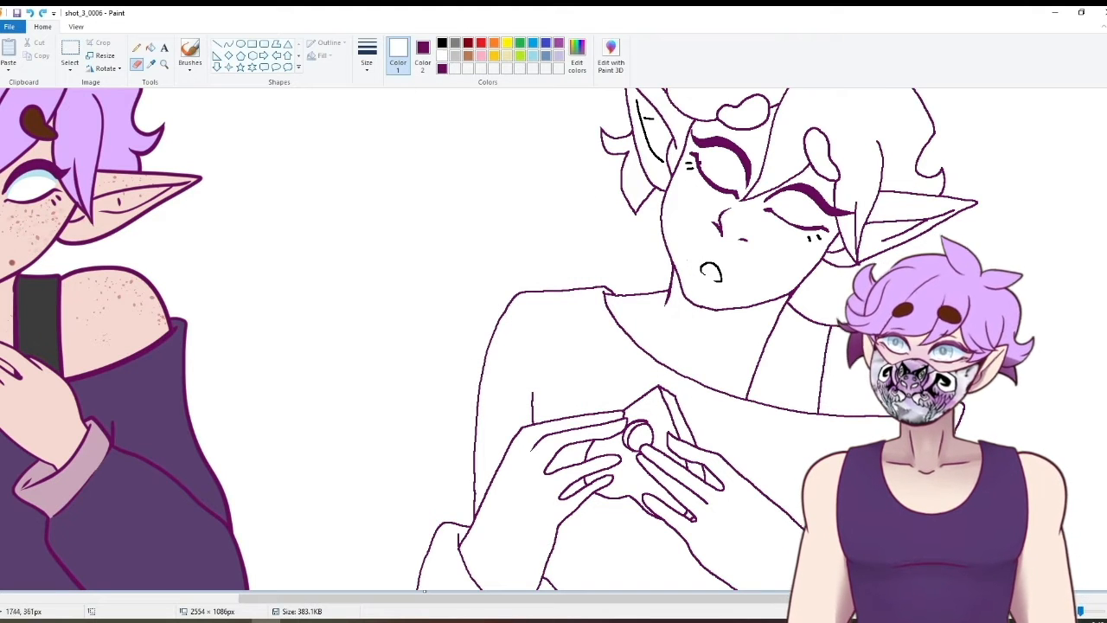
click(446, 45)
- Recolour the loose hair strand above the forehead and the small marks beside the first eye from black to dark purple
scroll(554, 337, up, 3)
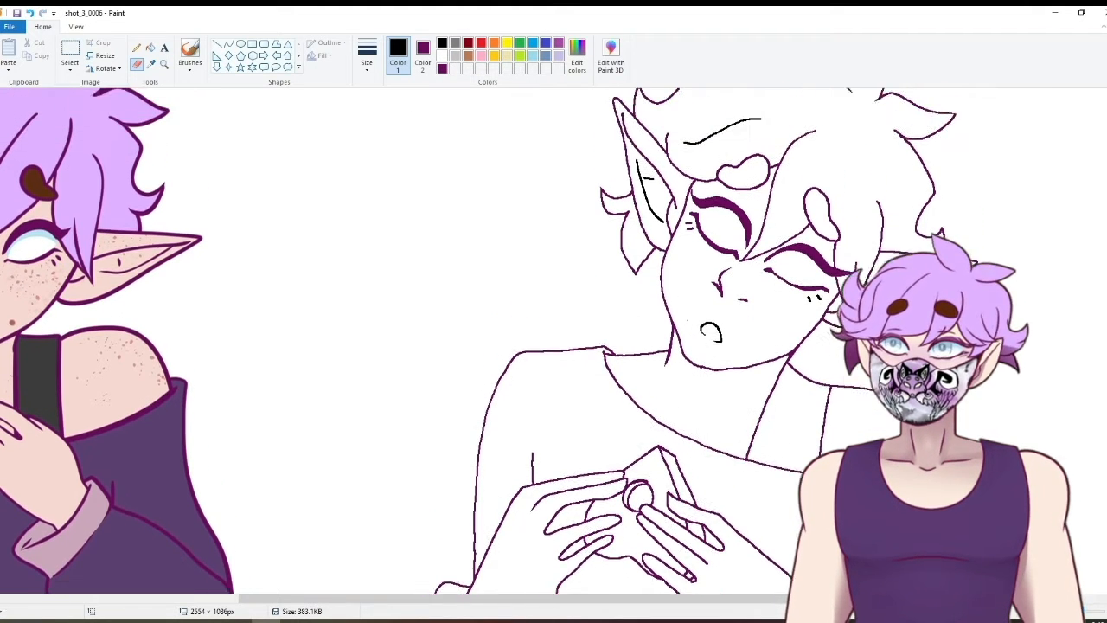
click(76, 27)
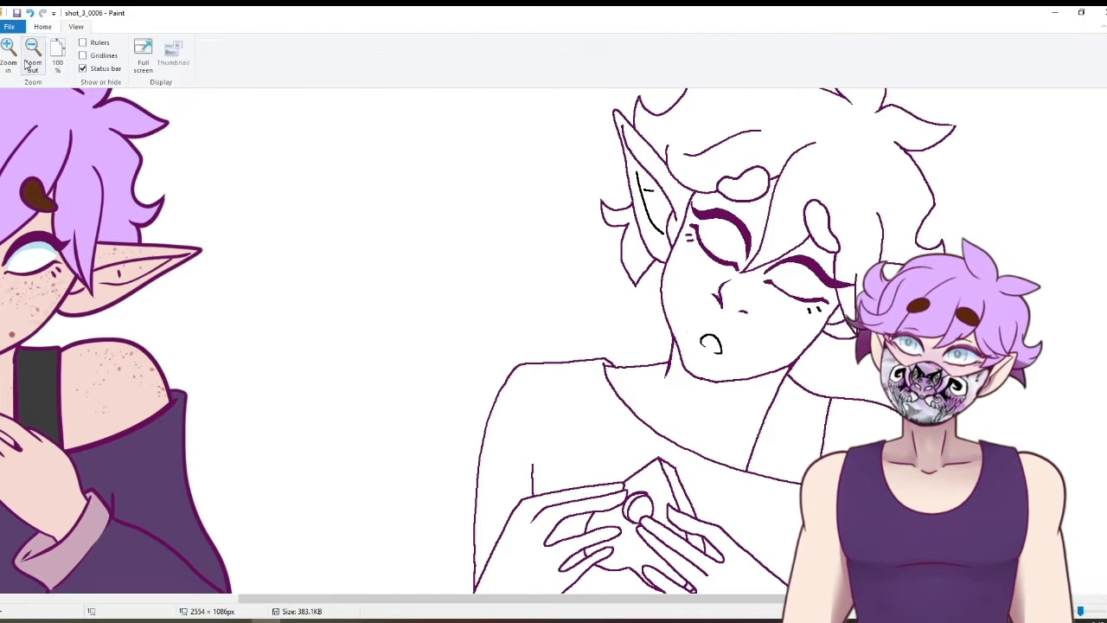
click(10, 54)
drag(313, 599, 811, 599)
click(42, 27)
click(422, 56)
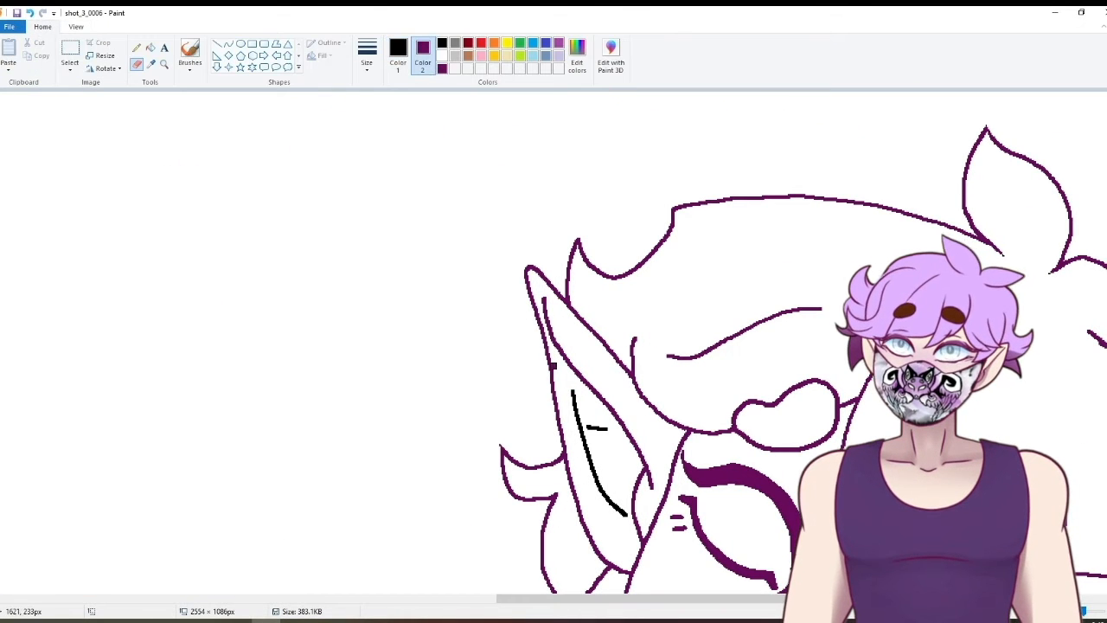
click(150, 47)
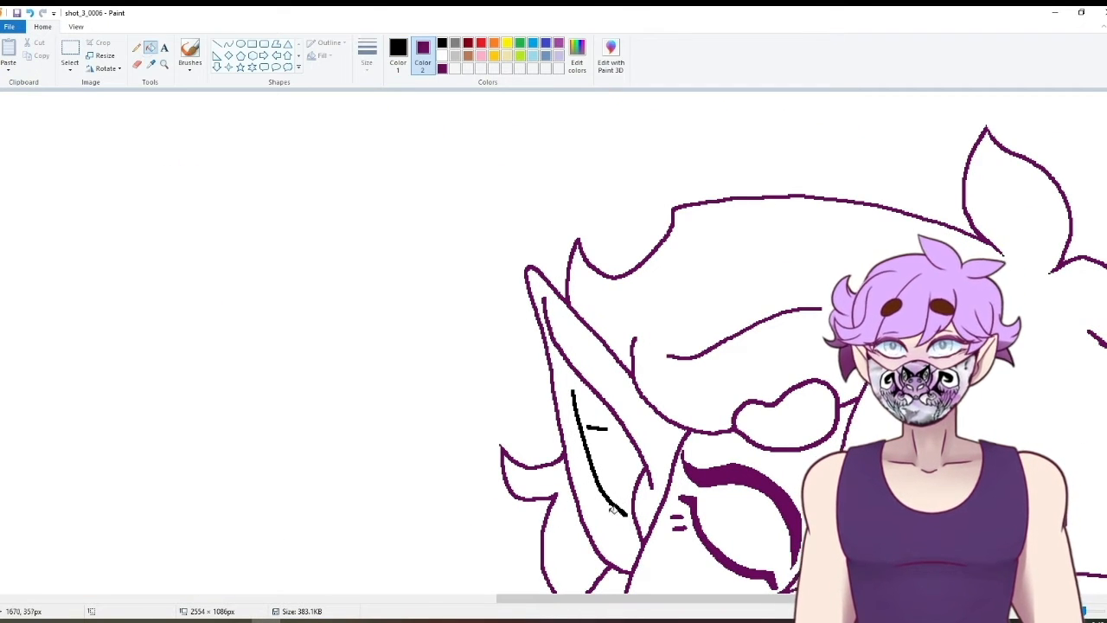
scroll(614, 512, down, 3)
scroll(614, 511, down, 1)
click(136, 48)
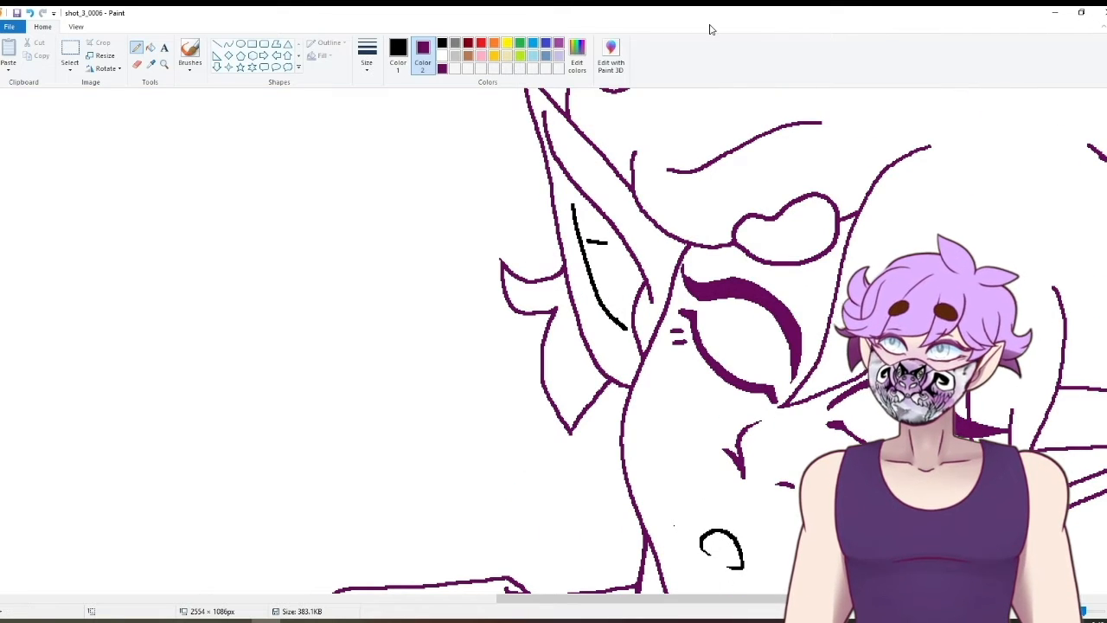
- Save the picture, and save a separate PNG copy named "ms paint thing" in the Pictures folder
click(16, 13)
click(180, 620)
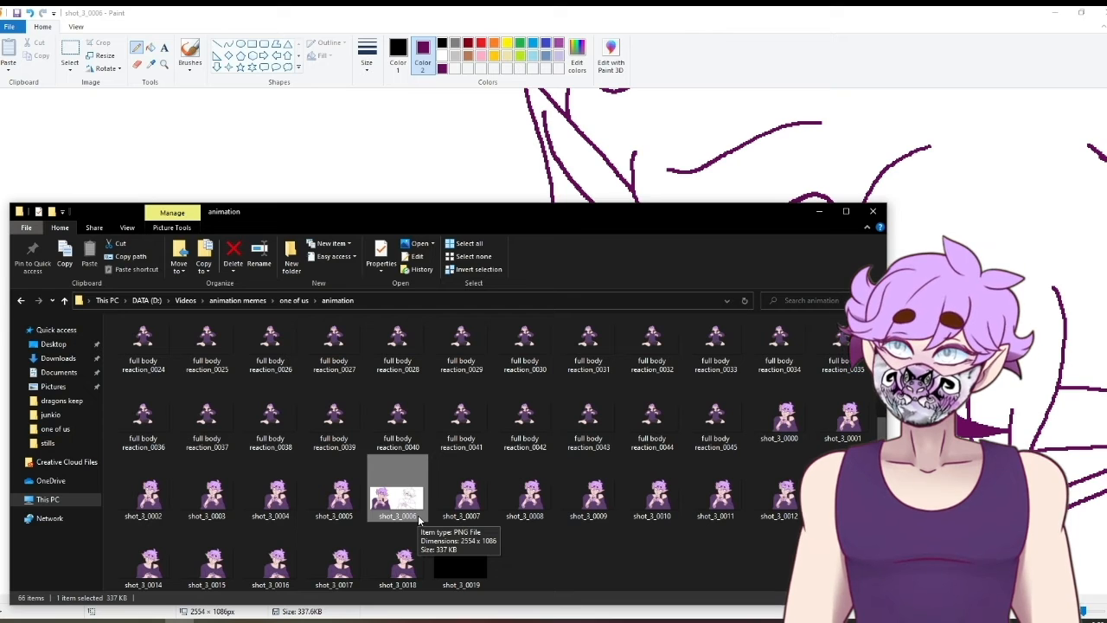
click(9, 27)
click(31, 124)
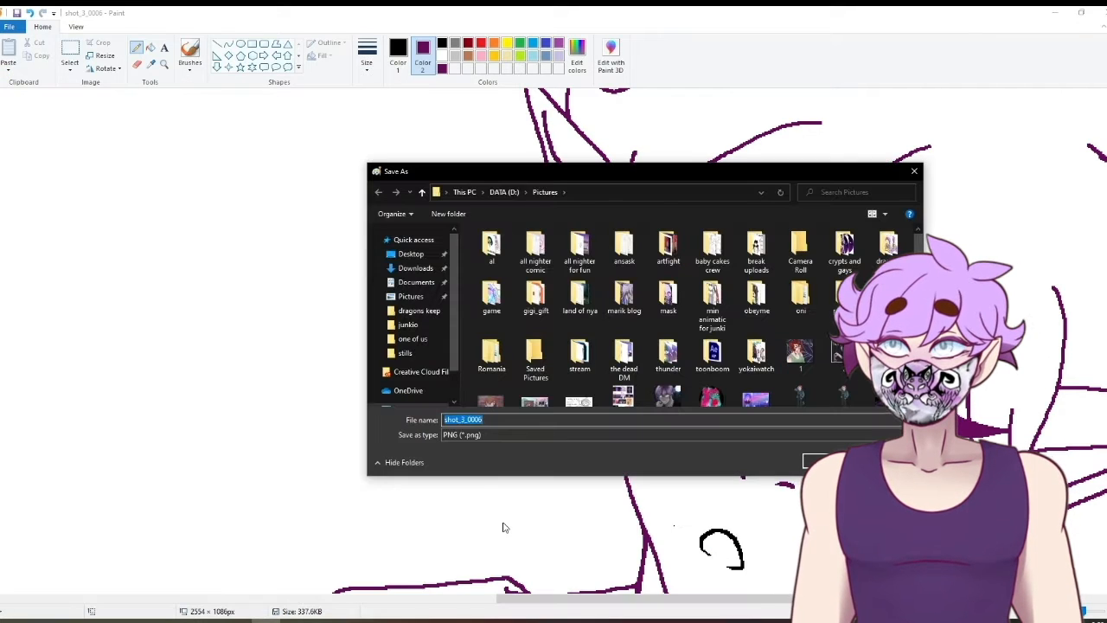
text(ms paint thing)
key(Return)
click(596, 339)
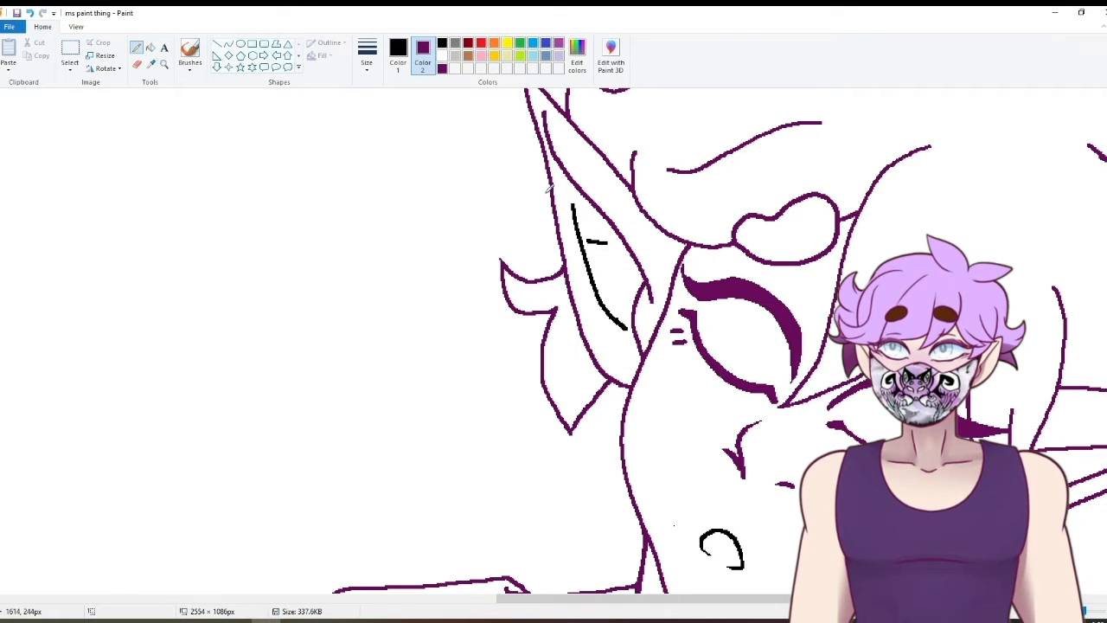
- Recolour the ear's inner crease and its short tick mark in dark purple
click(135, 66)
drag(581, 205, 623, 329)
click(136, 49)
click(616, 320)
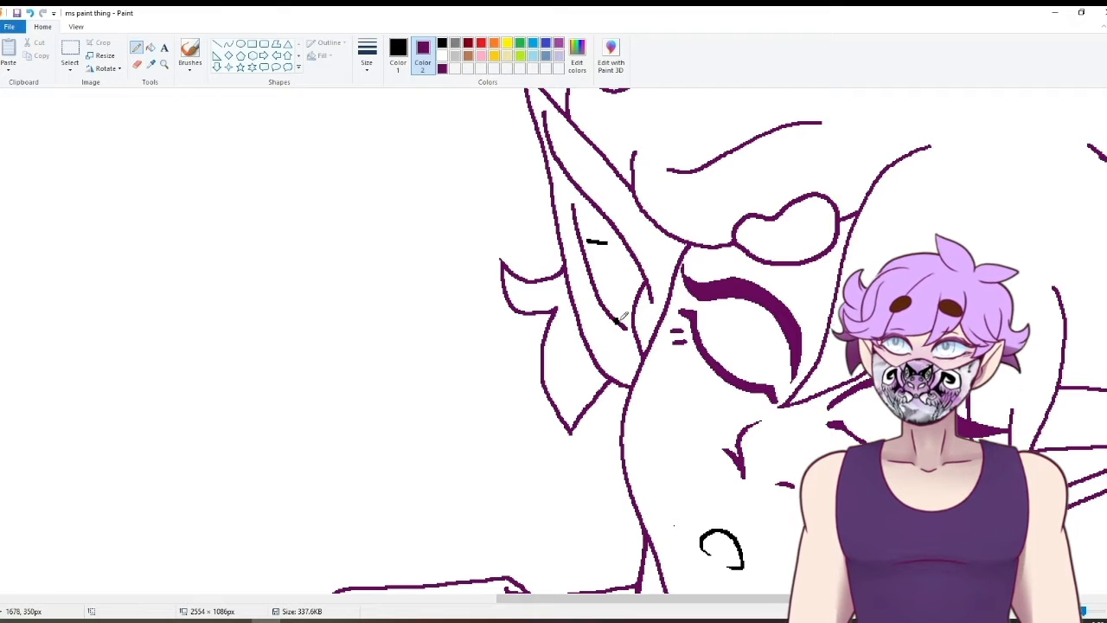
key(ctrl+z)
click(400, 60)
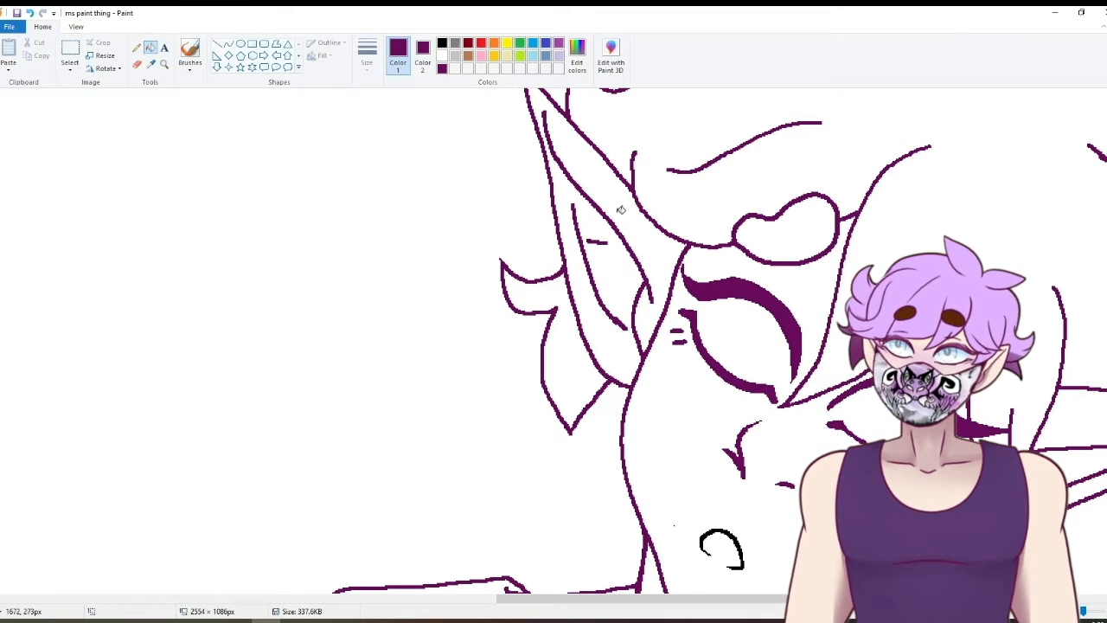
- Set Color 2 to white, recolour the mouth outline in dark purple, and erase the stray dot beside the mouth
click(136, 65)
scroll(519, 345, right, 5)
scroll(363, 389, down, 3)
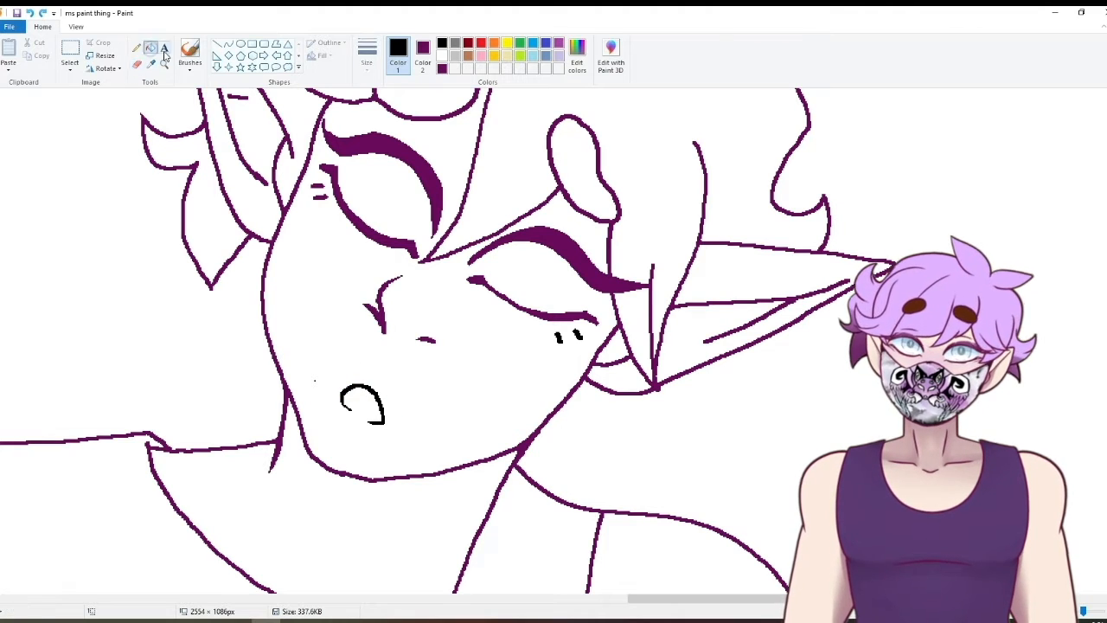
click(151, 49)
click(443, 68)
click(423, 54)
click(442, 55)
click(397, 54)
click(344, 390)
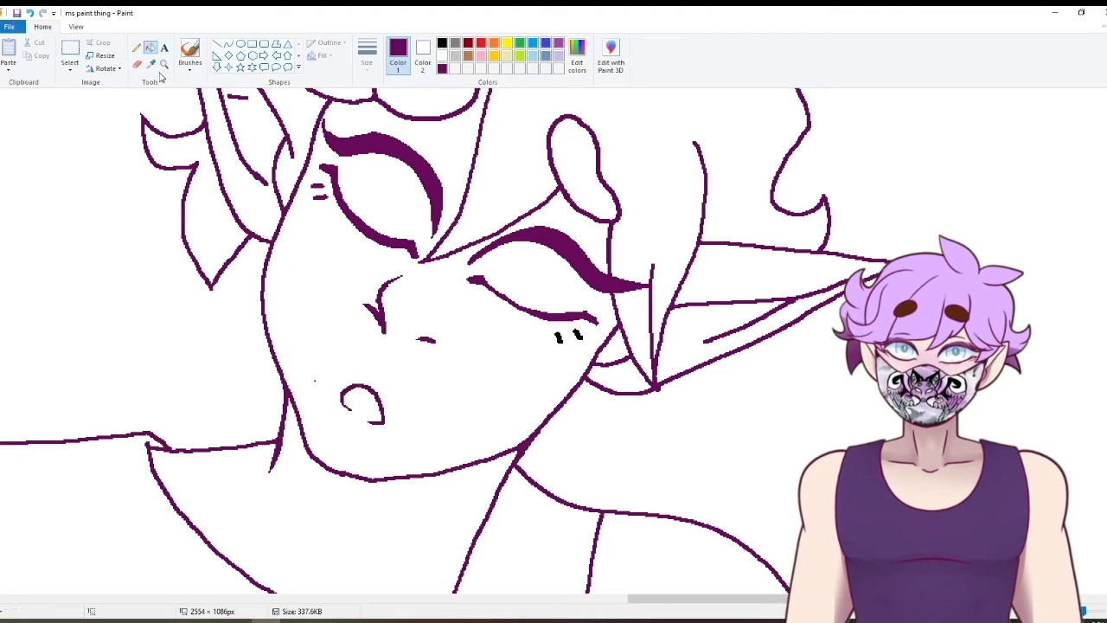
click(137, 65)
click(315, 380)
- Sample the skin tone from the original elf's face as Color 1
drag(1106, 285, 1093, 463)
drag(683, 598, 469, 599)
click(76, 27)
click(35, 53)
click(35, 53)
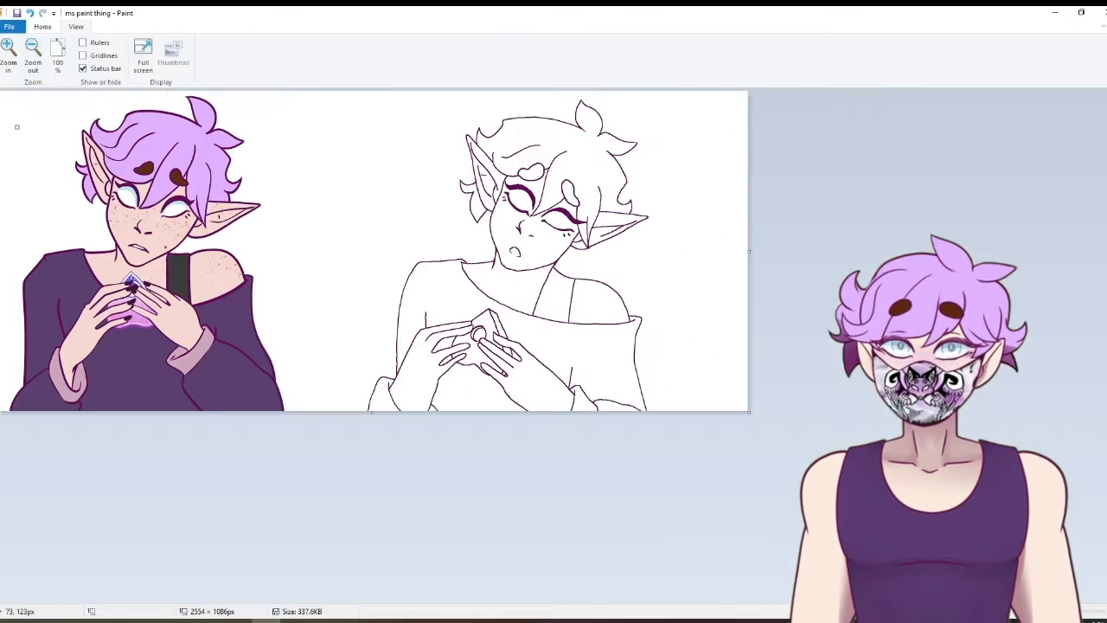
click(42, 27)
click(151, 64)
click(127, 230)
click(152, 64)
click(165, 263)
click(151, 64)
click(143, 243)
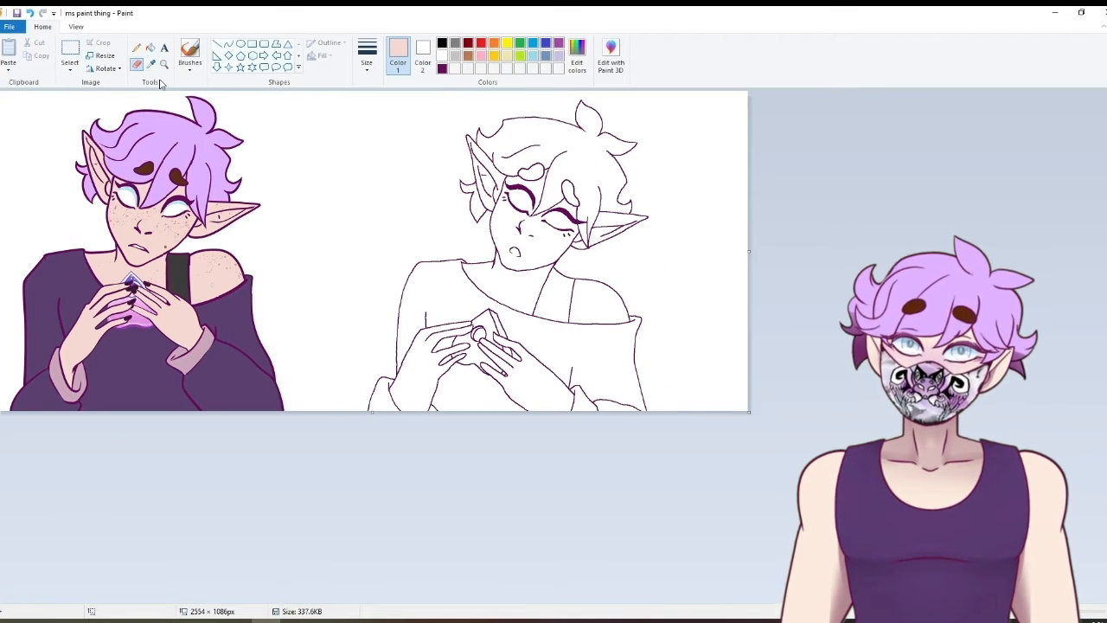
- Try filling the redrawn elf's skin areas with the sampled tone, and undo the fills
click(150, 48)
click(499, 184)
click(603, 227)
click(76, 27)
click(9, 54)
drag(432, 599, 666, 598)
click(709, 486)
drag(1106, 346, 1106, 454)
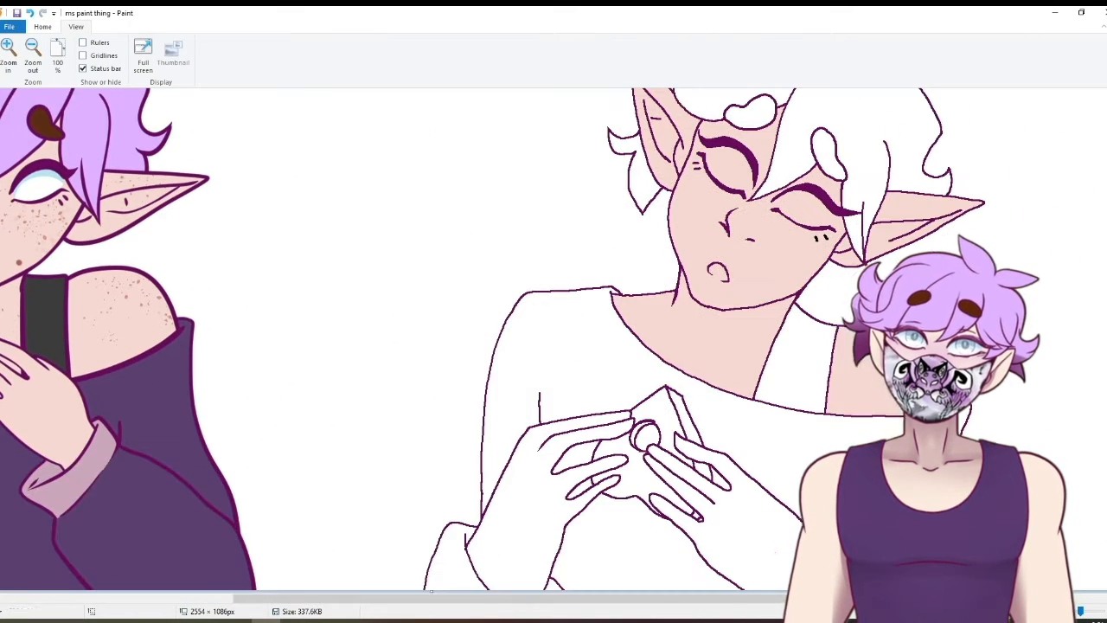
key(ctrl+z)
key(ctrl+z)
key(ctrl+z)
key(ctrl+z)
- Try to save the sampled skin tone as a custom colour in the palette
click(42, 27)
click(576, 53)
click(610, 397)
click(449, 397)
click(576, 54)
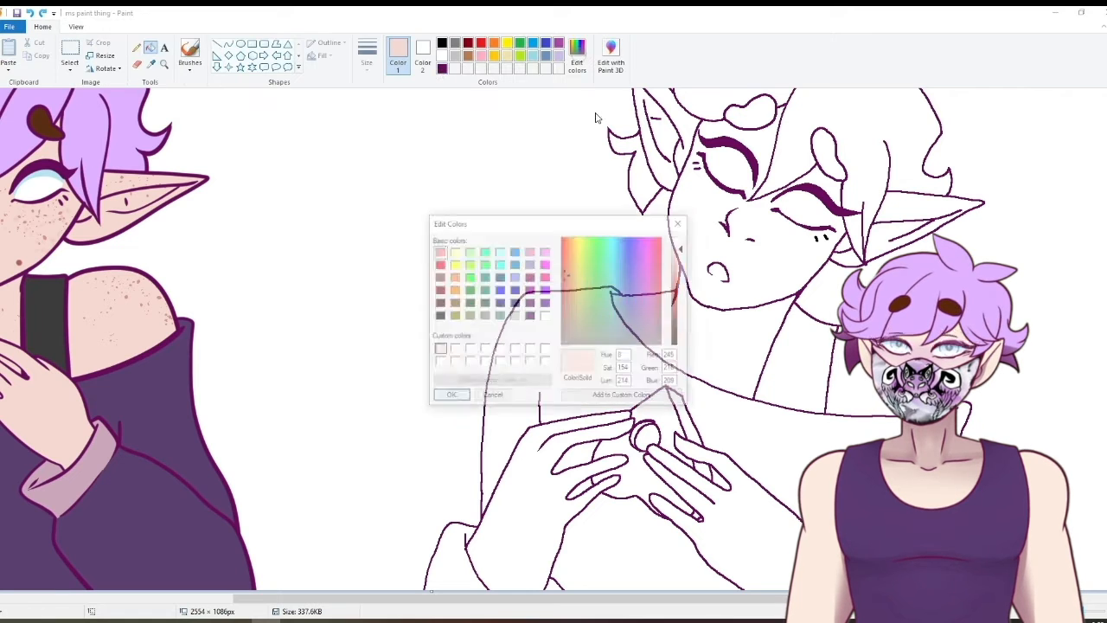
click(459, 348)
click(459, 395)
click(577, 53)
click(456, 351)
click(450, 395)
click(576, 53)
click(449, 395)
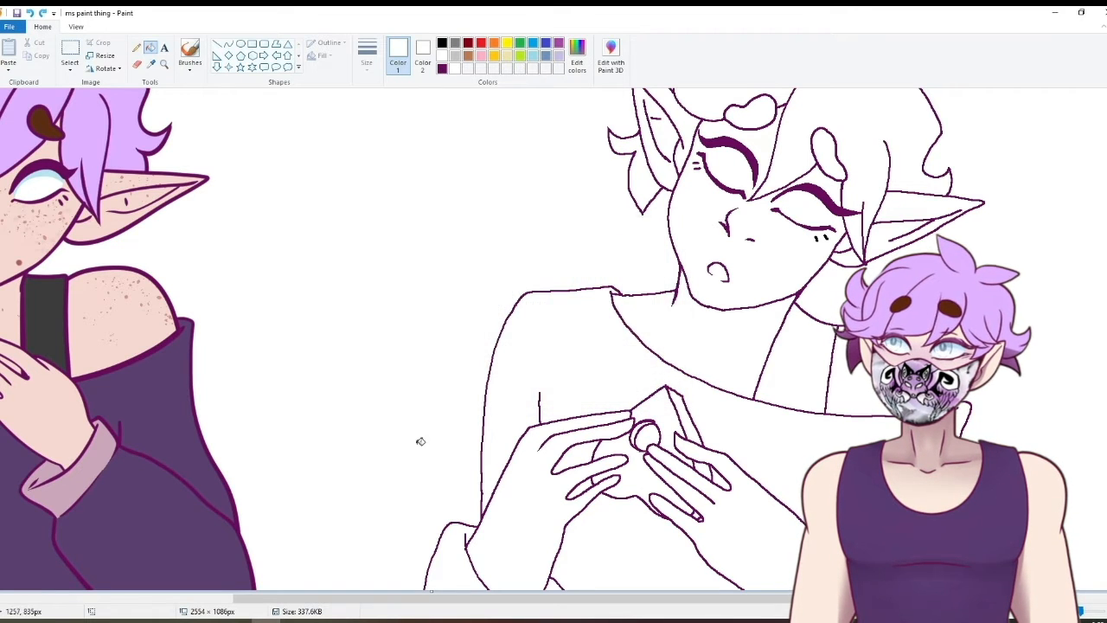
- Sample the dark purple from the original's outline and save it as a custom palette colour
click(151, 64)
click(187, 323)
click(577, 59)
click(618, 397)
click(450, 396)
click(577, 59)
click(450, 396)
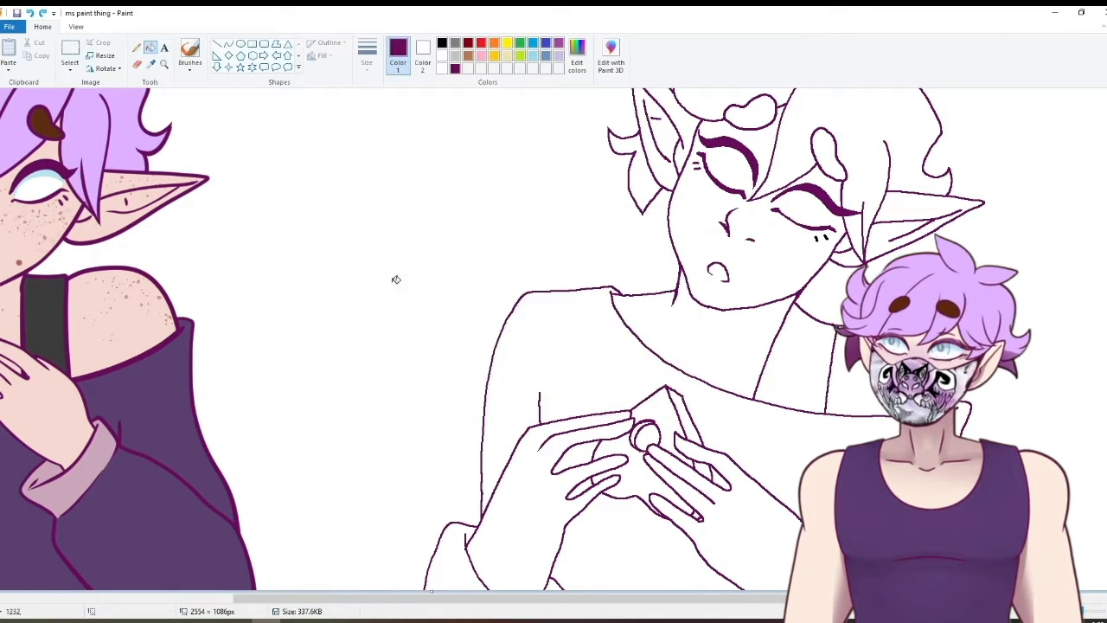
- Sample the skin tone from the original's bare shoulder and save it as a custom palette colour
click(151, 64)
click(130, 316)
click(577, 58)
click(618, 397)
click(450, 396)
click(151, 64)
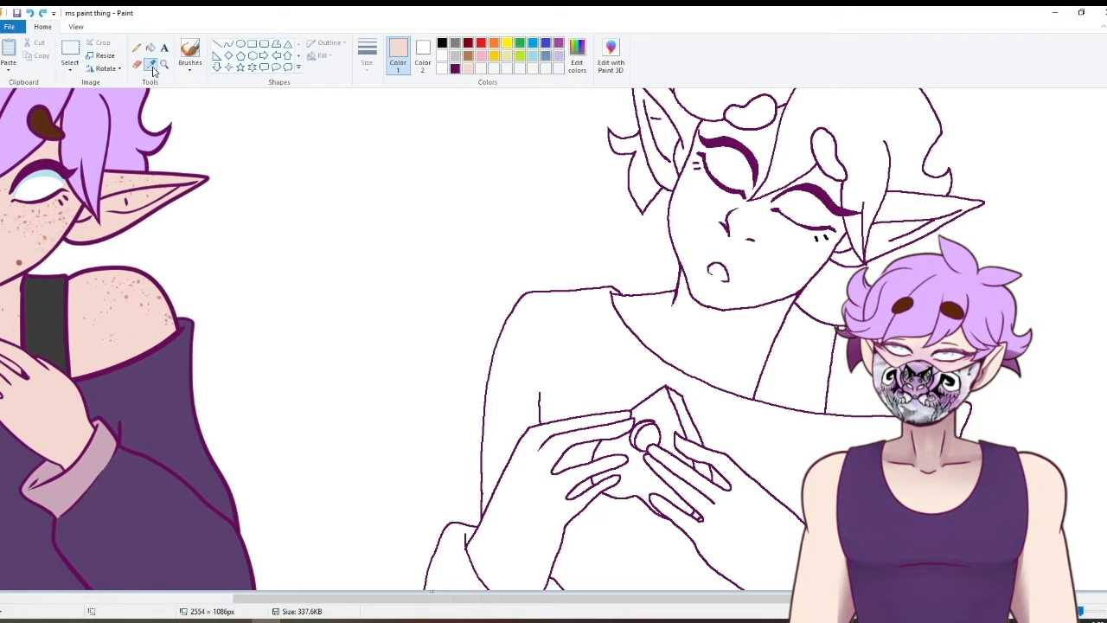
click(824, 234)
click(77, 28)
click(33, 57)
drag(749, 250, 1055, 251)
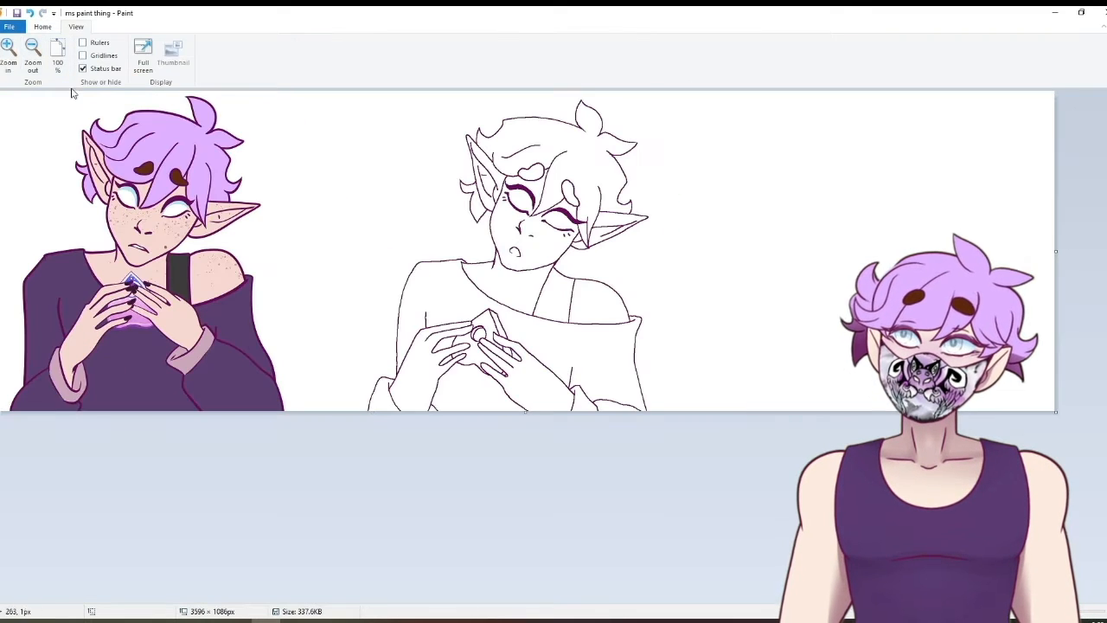
click(43, 27)
click(70, 67)
click(77, 95)
drag(294, 92, 696, 457)
key(ctrl+z)
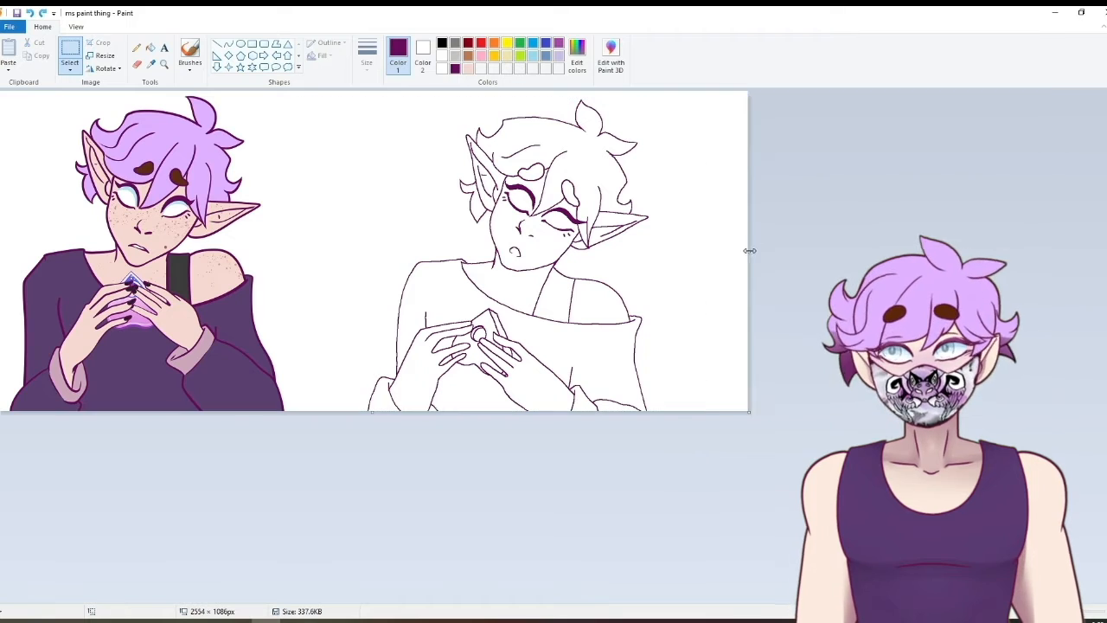
- Widen the canvas to about 3572 px and place a transparent copy of the line art in the new empty area
drag(749, 251, 1048, 251)
drag(363, 93, 677, 429)
click(70, 67)
click(47, 176)
click(70, 68)
click(46, 176)
key(ctrl+c)
key(ctrl+v)
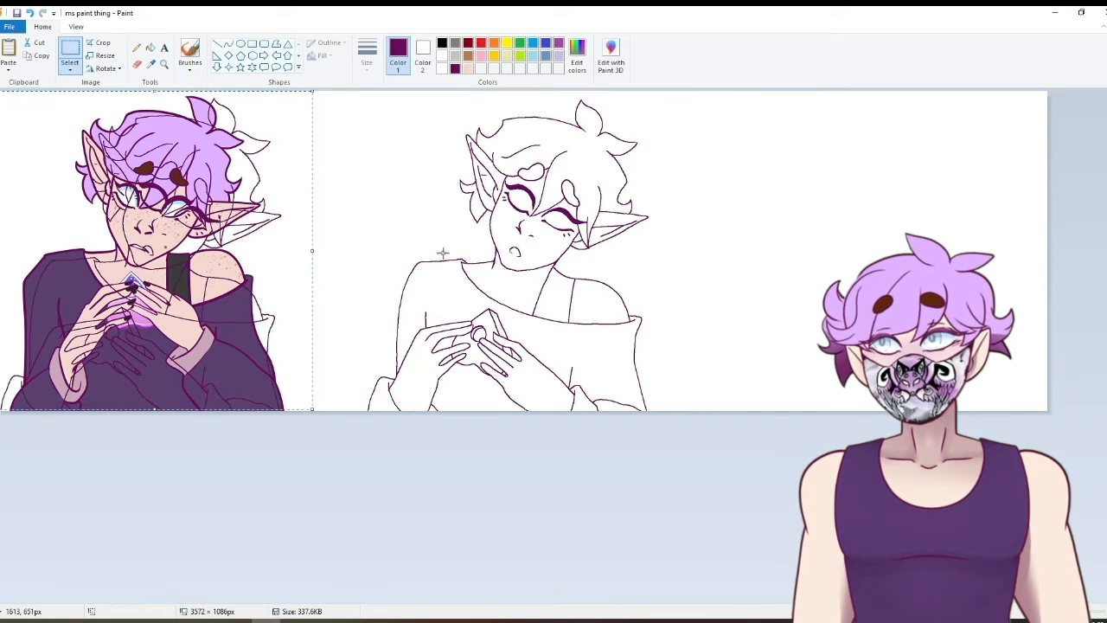
drag(186, 276, 918, 273)
- Fill the middle elf's face, neck, bare shoulder, ears and hands with the saved skin tone
click(468, 69)
click(151, 47)
click(547, 243)
click(515, 278)
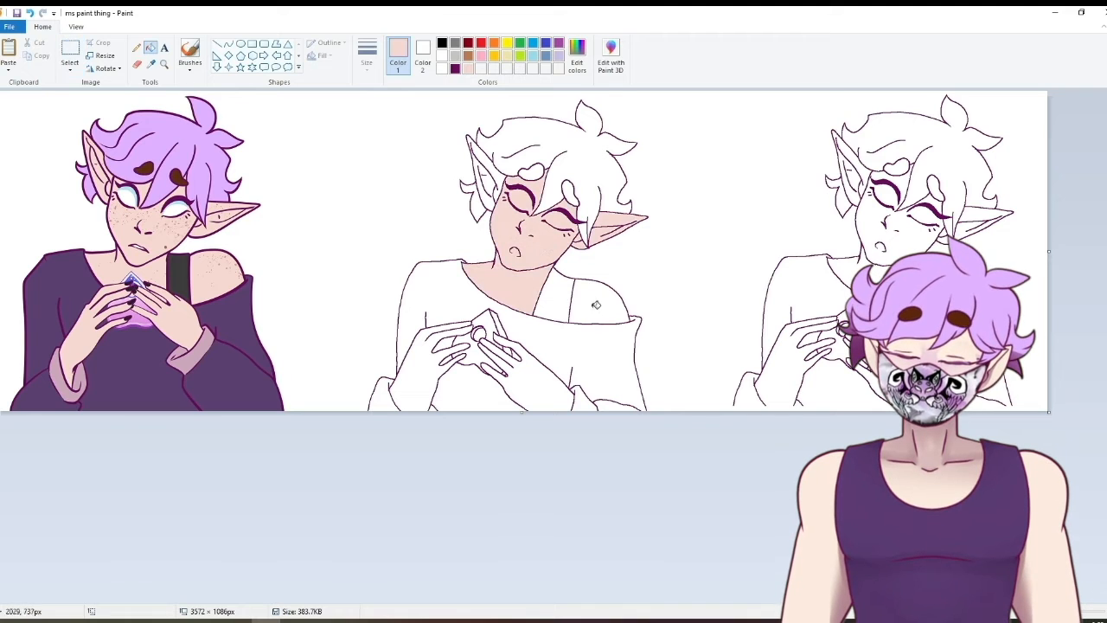
click(595, 303)
click(482, 171)
click(76, 26)
click(8, 54)
drag(580, 600, 744, 600)
scroll(744, 518, down, 3)
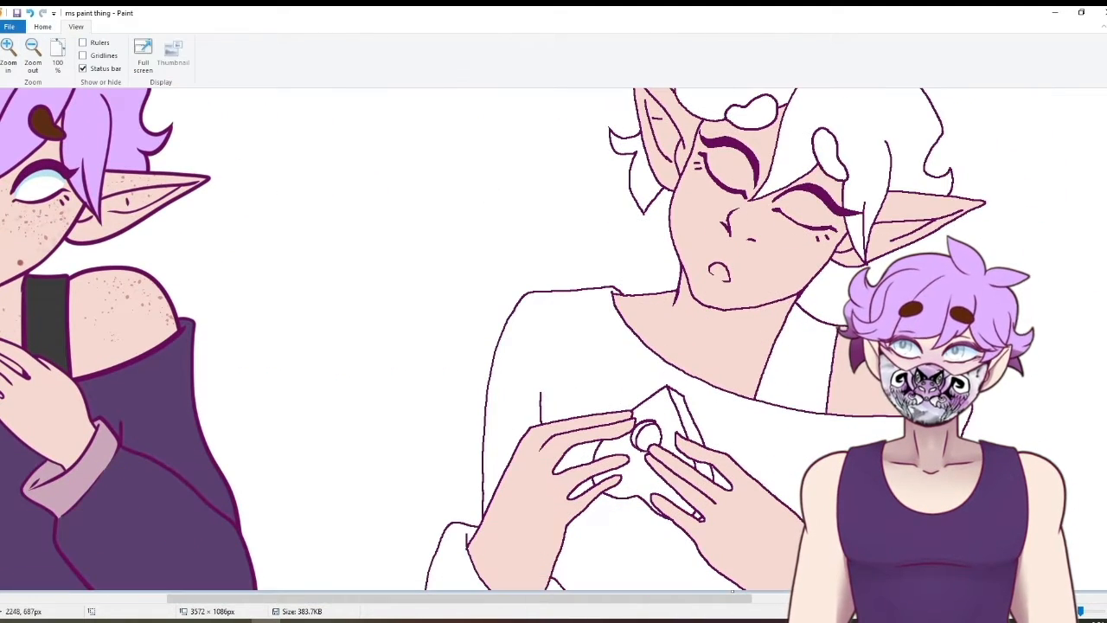
- Brush soft shading over the middle elf's cheeks and neck at the thickest size, using tones sampled from the original's face
click(43, 27)
click(150, 64)
click(45, 252)
click(190, 49)
click(367, 54)
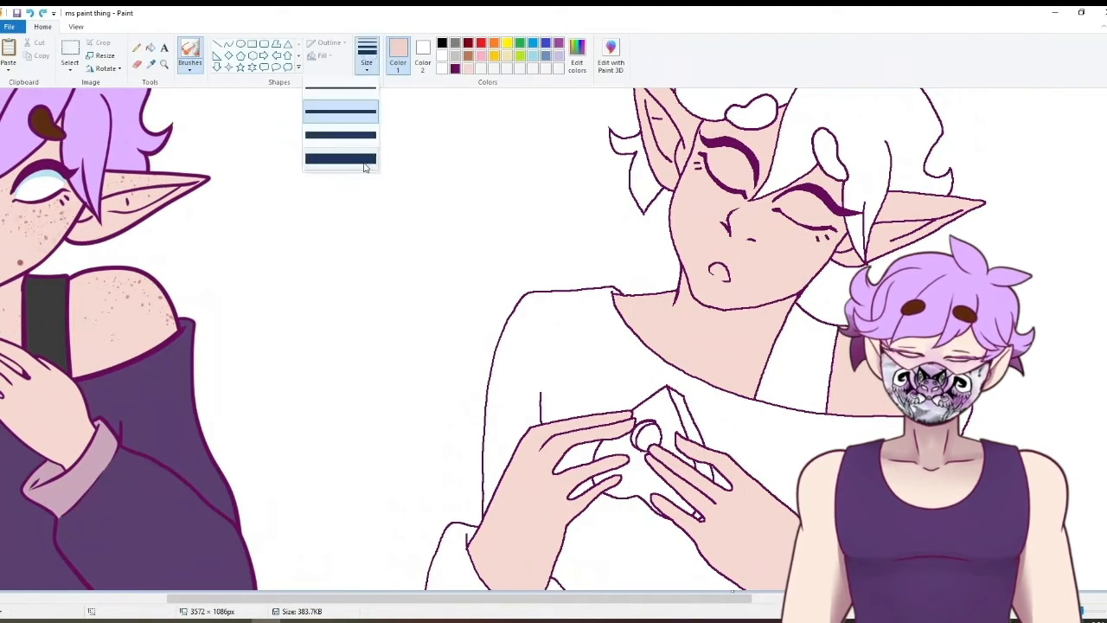
click(365, 162)
drag(778, 253, 797, 251)
click(151, 64)
click(31, 223)
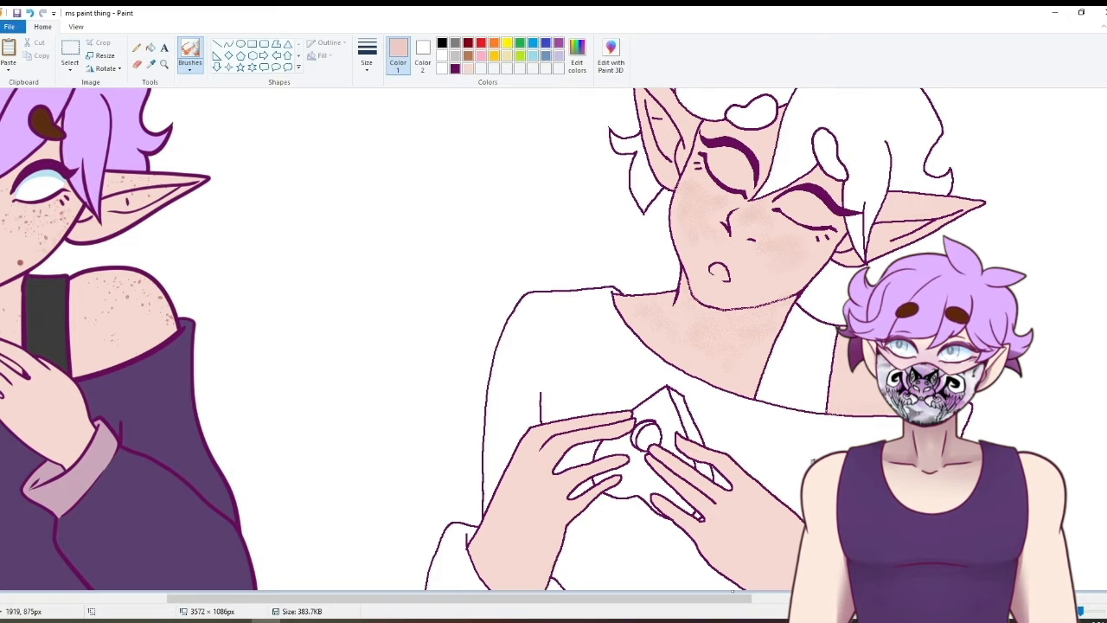
- Add freckles across the cheeks, nose and ears, and moles on the jaw and neck, in the original's mole colour
click(152, 65)
click(19, 262)
click(190, 66)
click(192, 85)
mouse_move(694, 187)
mouse_down()
mouse_move(689, 203)
mouse_move(810, 257)
mouse_up()
drag(784, 207, 747, 211)
drag(691, 178, 703, 199)
drag(909, 203, 951, 206)
scroll(657, 112, up, 1)
drag(642, 99, 677, 137)
click(137, 48)
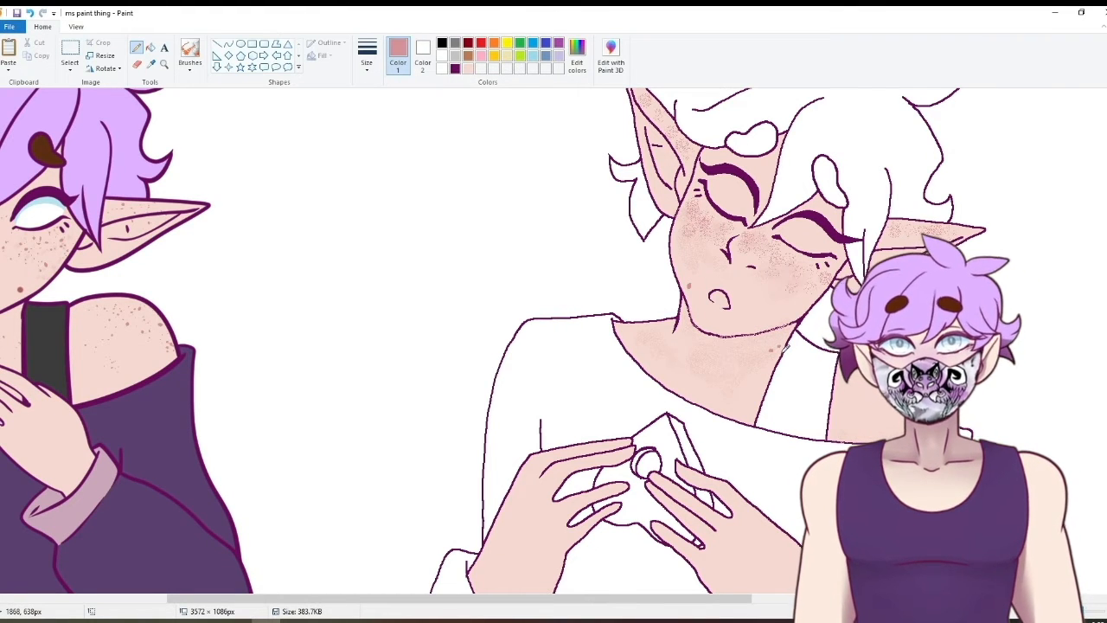
- Close the gap in the mouth outline and fill the mouth with pink
click(484, 54)
drag(712, 302, 724, 302)
click(150, 47)
click(719, 300)
- Fill both of the middle elf's eyes with the white sampled from the original's eye
click(151, 64)
click(39, 215)
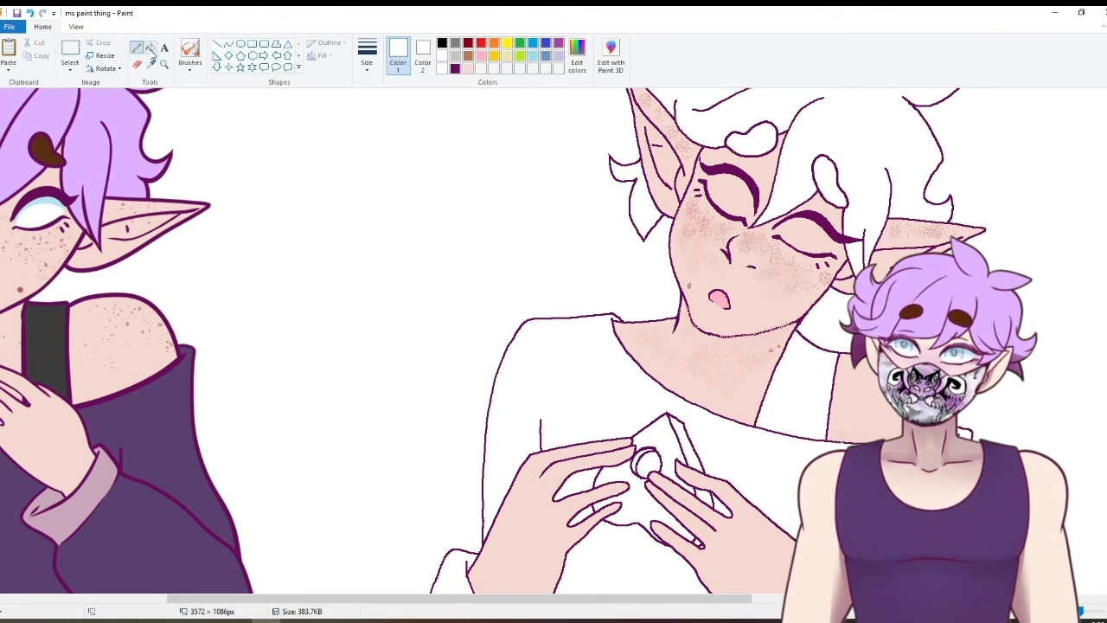
click(150, 48)
click(732, 195)
click(804, 236)
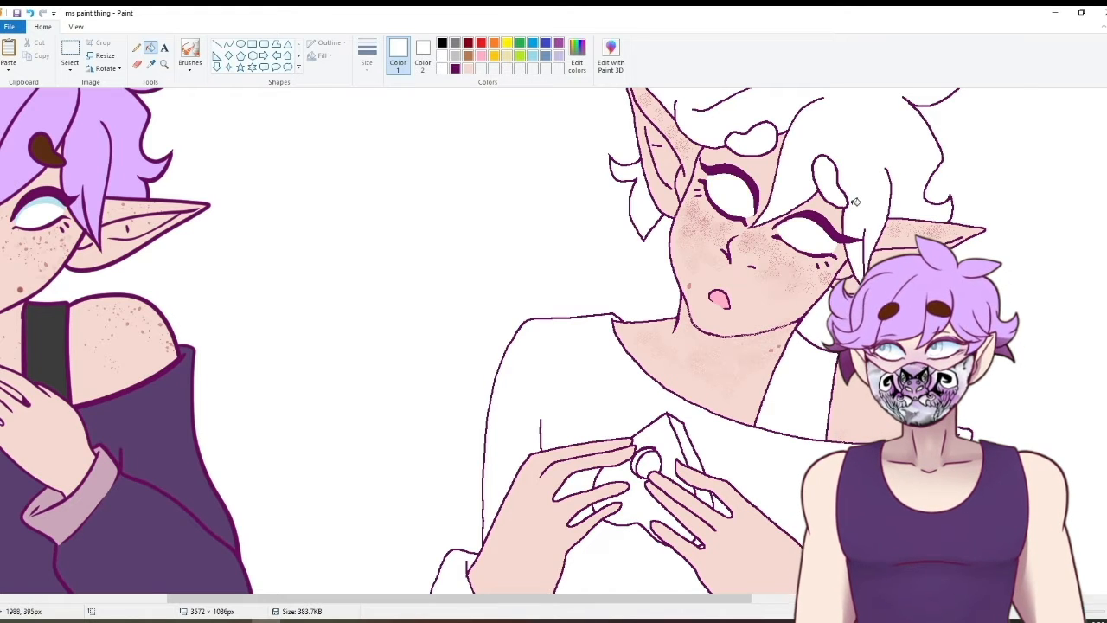
- Shade the upper part of both eyes with the original's light blue, and sample its eye white for touch-ups
click(150, 64)
click(42, 202)
drag(750, 217, 711, 181)
click(151, 48)
click(739, 187)
click(804, 228)
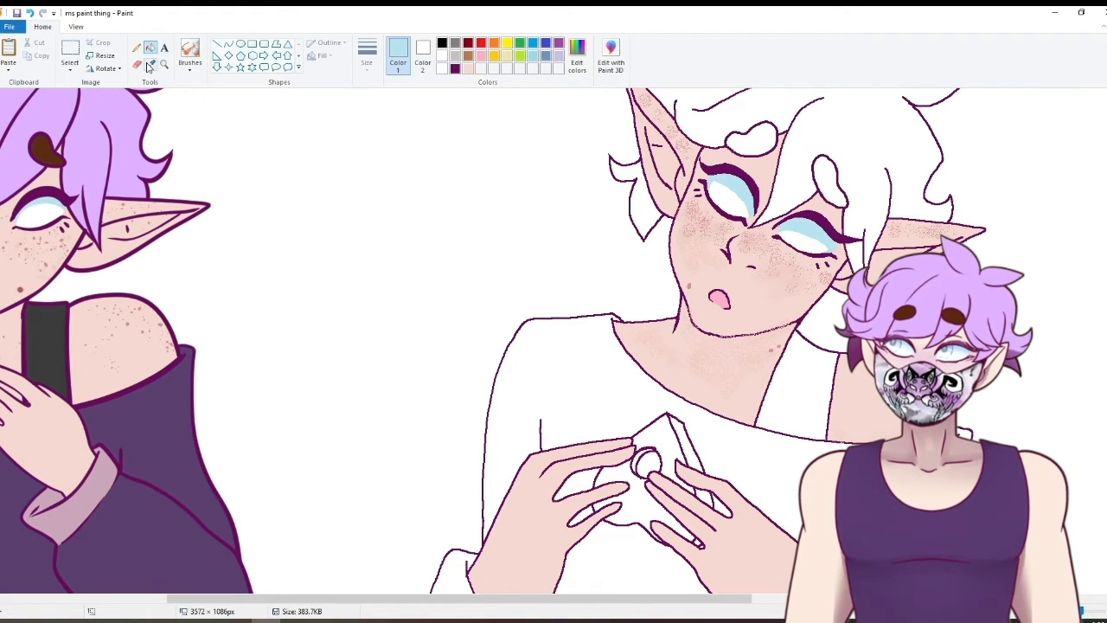
click(151, 64)
click(40, 216)
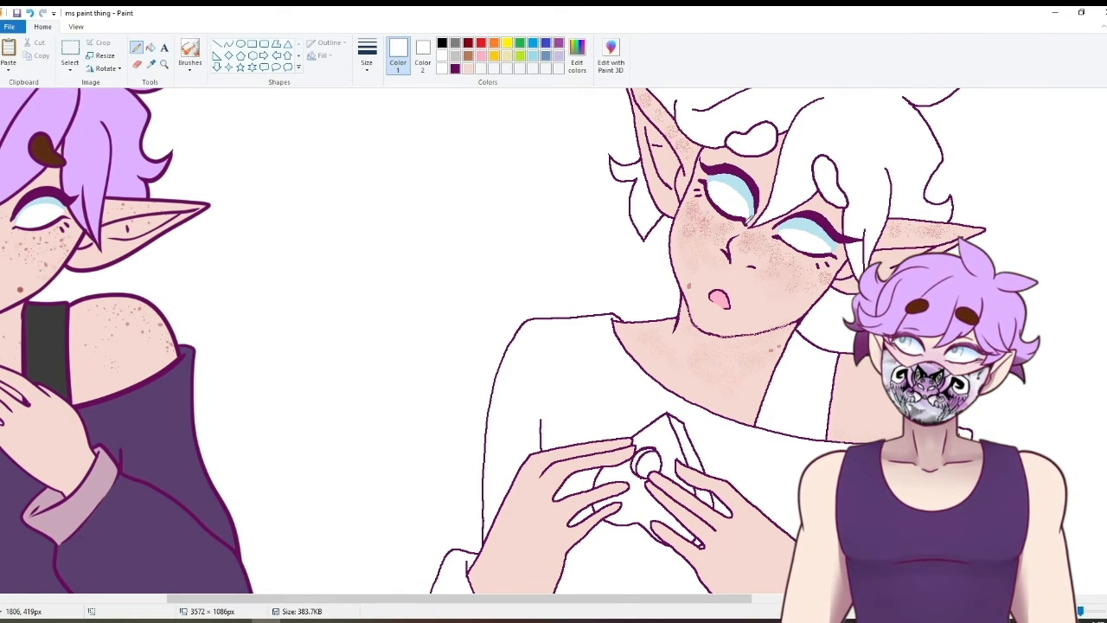
- Fill the middle elf's hair, including the tufts behind the ear, with the original's light purple
click(151, 64)
click(121, 147)
click(151, 47)
click(908, 173)
click(645, 212)
- Fill both of the middle elf's eyebrows with the dark brown sampled from the original's eyebrow
scroll(749, 259, up, 2)
click(151, 64)
click(44, 227)
click(752, 218)
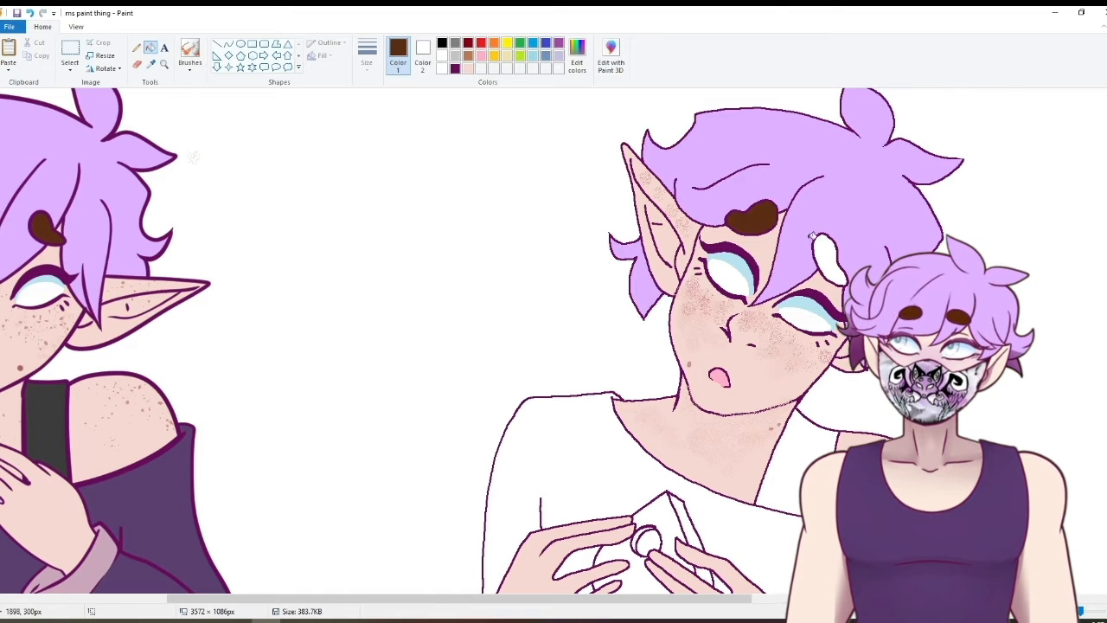
click(829, 258)
- Fill the middle elf's sweater, including the area below the hands, with the original's sweater purple
click(76, 27)
click(33, 60)
click(43, 27)
click(152, 64)
click(564, 354)
click(486, 387)
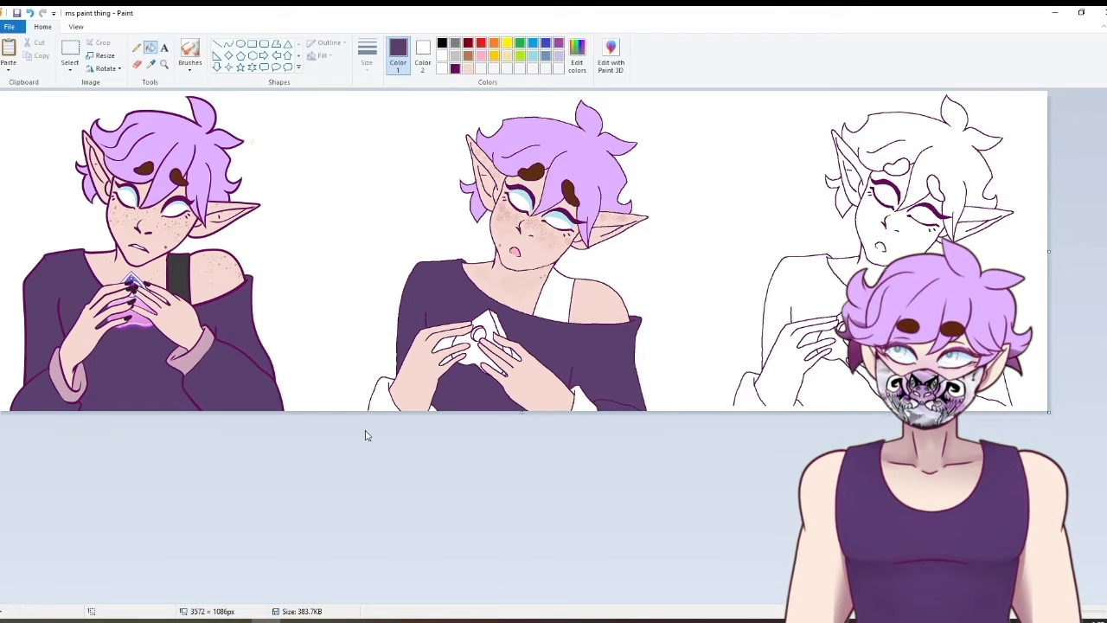
- Fill the middle elf's sleeve cuffs with the original's mauve and the shoulder strap with its dark grey
click(151, 64)
click(192, 347)
click(382, 395)
click(583, 404)
click(152, 64)
click(179, 264)
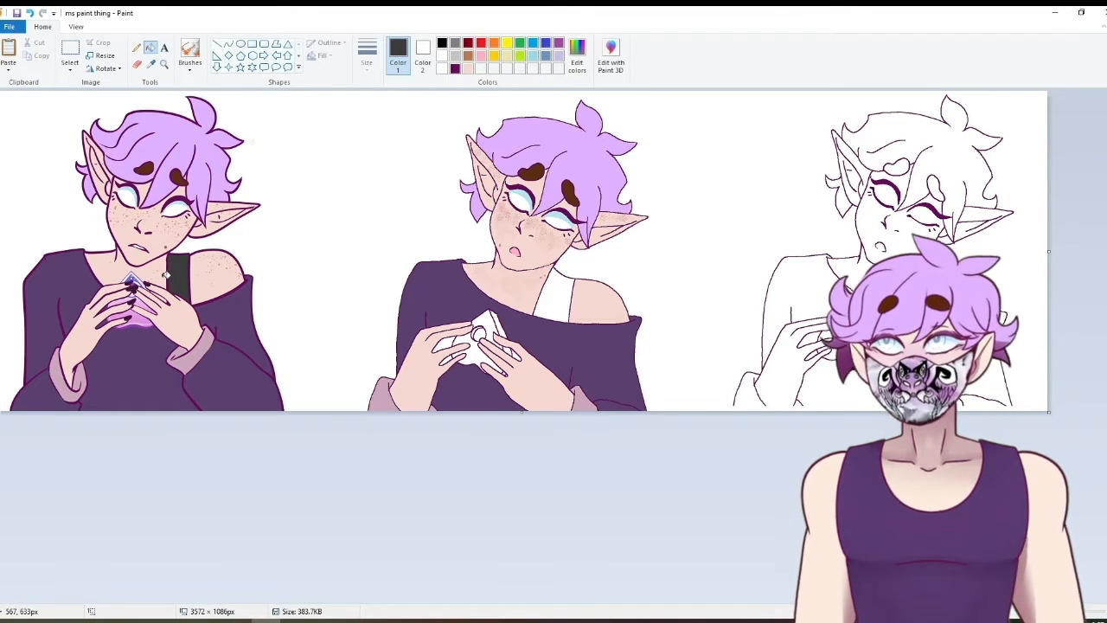
click(553, 298)
- Fill the gaps between the middle elf's fingers with the original's sweater purple, undoing the misplaced last fill
click(76, 27)
click(10, 57)
scroll(259, 302, down, 3)
drag(329, 598, 477, 598)
click(43, 27)
click(151, 64)
click(186, 380)
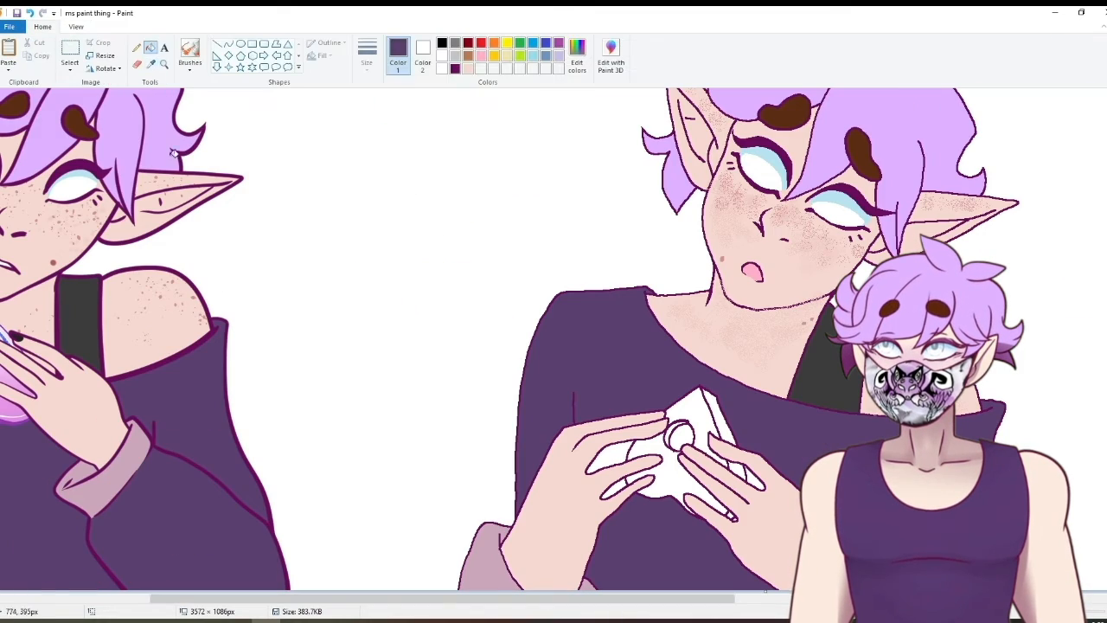
click(612, 452)
click(614, 489)
click(756, 478)
click(735, 517)
key(ctrl+z)
- Try to fill another small gap beside the middle elf's fingers with the sweater purple
click(76, 26)
click(10, 57)
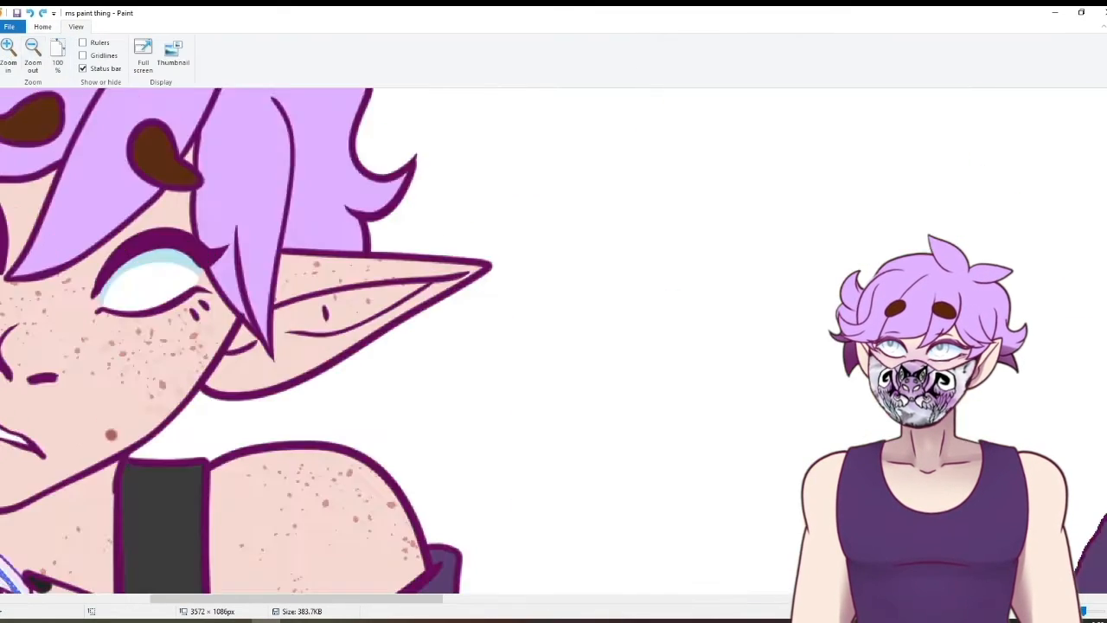
scroll(259, 303, down, 5)
click(560, 495)
key(ctrl+z)
click(559, 496)
key(ctrl+z)
- Fill the remaining small gap around the middle elf's fingers with the sweater purple
click(10, 57)
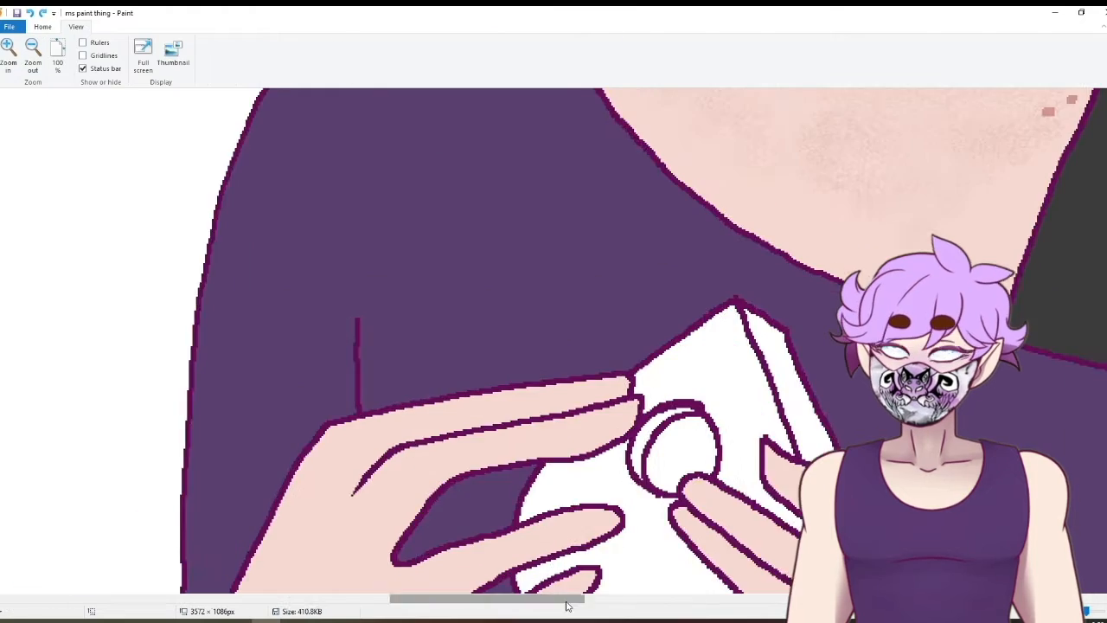
drag(565, 598, 619, 599)
scroll(553, 389, down, 5)
click(529, 409)
click(33, 55)
click(33, 56)
drag(484, 598, 341, 598)
click(33, 56)
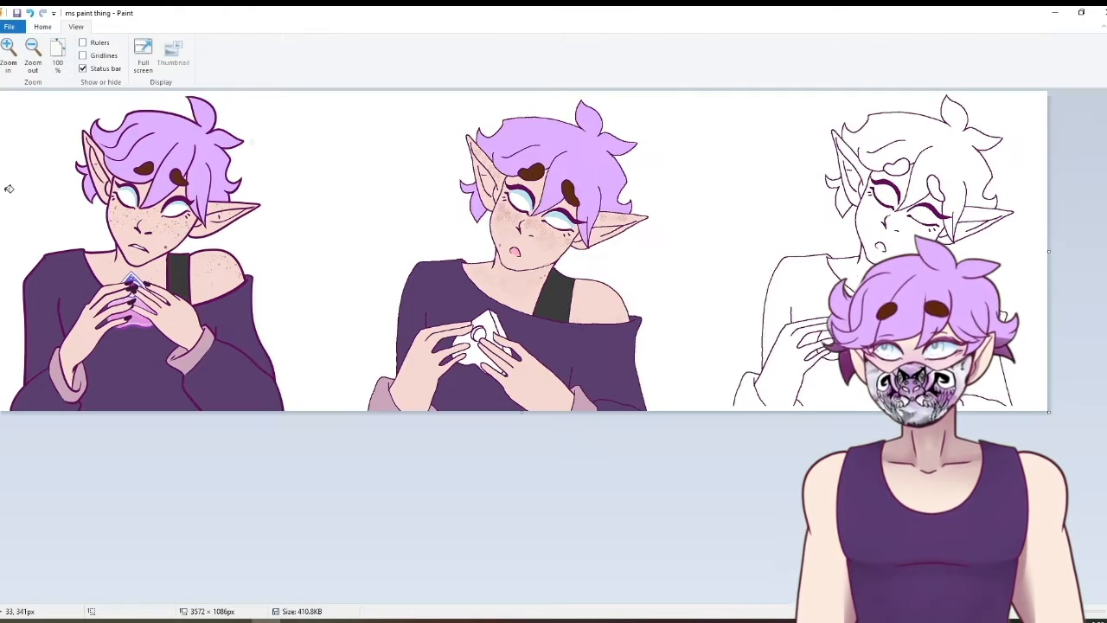
- Fill the hole in the middle elf's planchette with sweater purple and its side edges with magenta
click(42, 27)
click(150, 63)
click(133, 300)
click(467, 351)
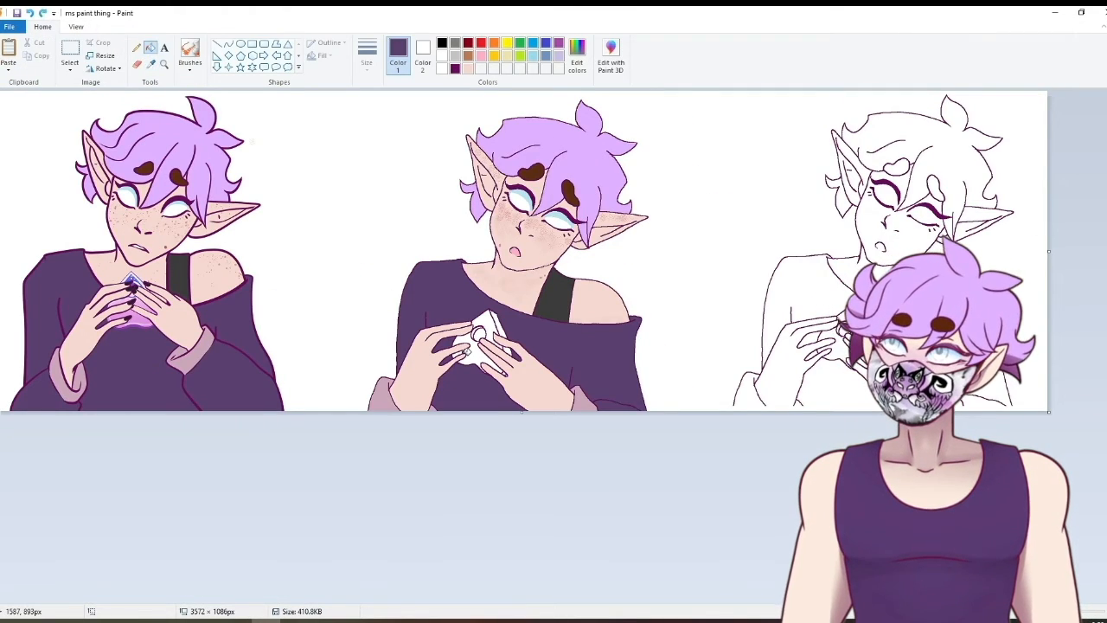
click(150, 63)
click(131, 321)
click(511, 348)
click(76, 27)
click(8, 56)
click(8, 55)
drag(243, 599, 665, 599)
scroll(553, 363, down, 10)
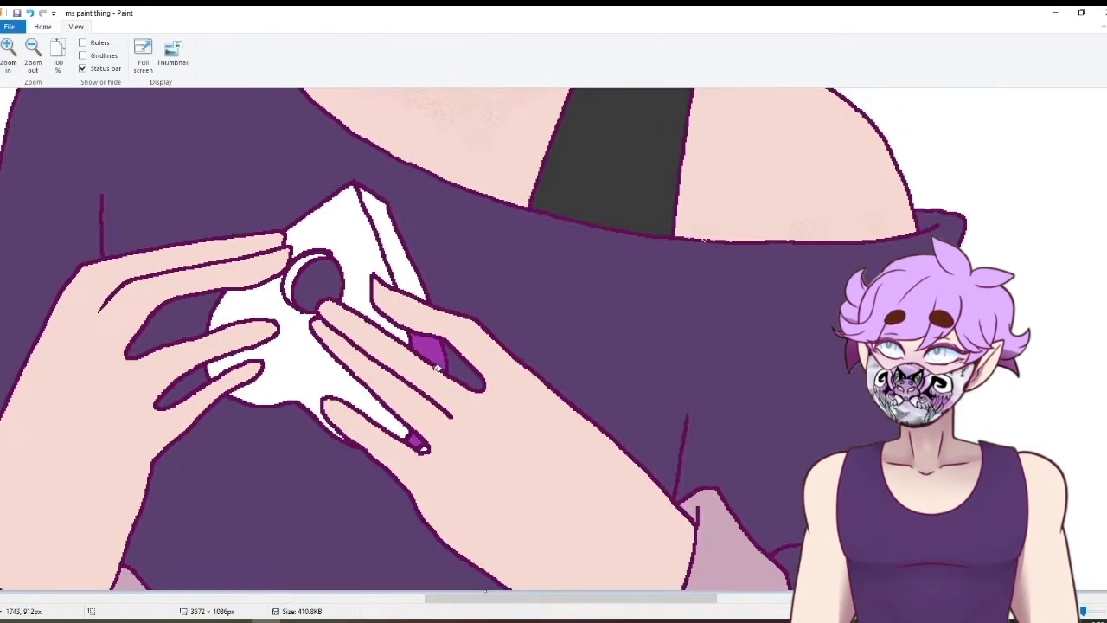
click(398, 250)
- Fill the front face of the middle elf's planchette with the pink sampled from the original's planchette
click(42, 27)
click(150, 63)
click(151, 63)
click(320, 281)
click(137, 48)
mouse_move(485, 598)
mouse_down()
mouse_move(155, 598)
mouse_move(572, 599)
mouse_up()
click(151, 63)
click(242, 223)
click(151, 48)
click(752, 363)
- Outline and fill a blue area around the planchette's hole and upper face, using the blue sampled from the original
click(150, 63)
click(303, 135)
click(137, 47)
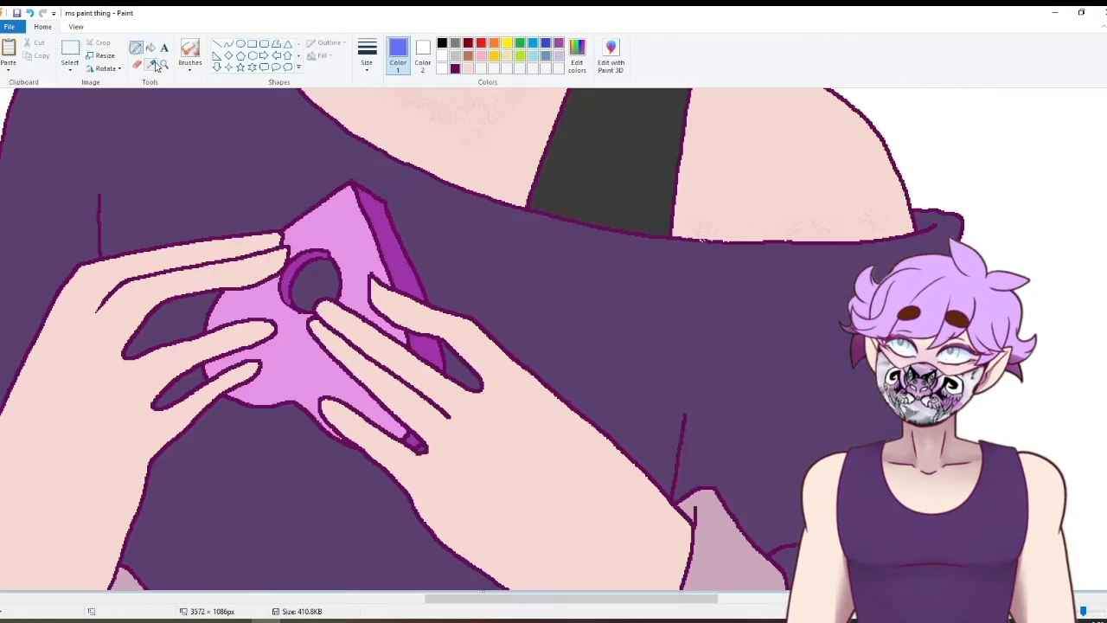
drag(272, 282, 305, 325)
drag(324, 206, 358, 210)
click(151, 48)
click(350, 259)
key(ctrl+z)
click(150, 47)
click(286, 310)
- Draw highlight lines along the planchette's edges and small speckles on its blue area with the original's pale lavender
drag(442, 598, 93, 598)
click(150, 63)
click(251, 130)
drag(285, 598, 577, 598)
click(137, 48)
drag(437, 364, 523, 399)
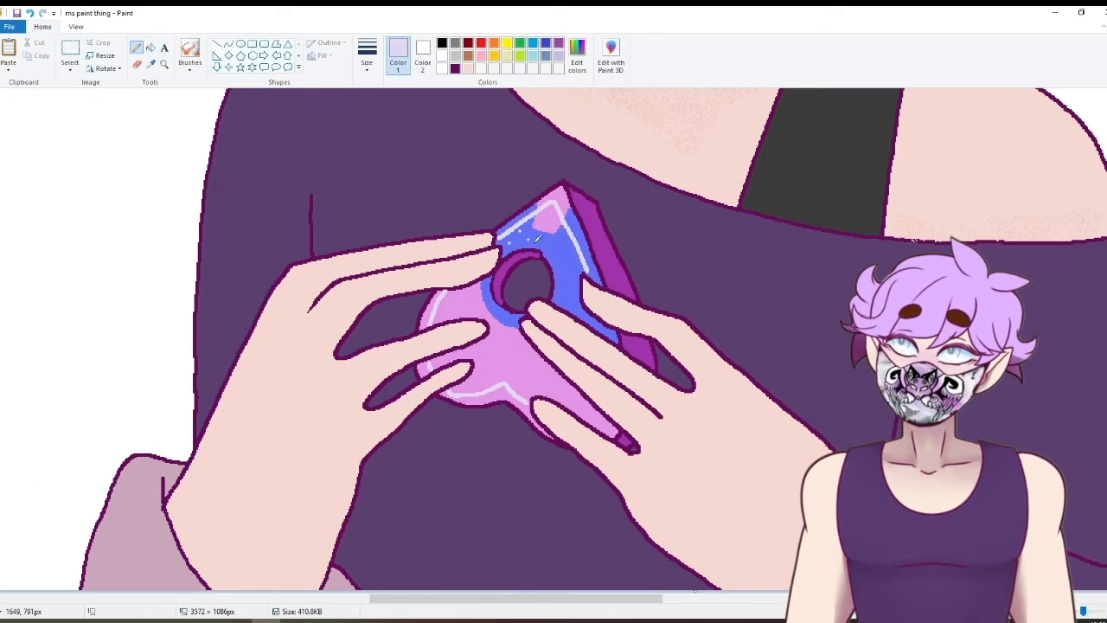
- Mix a darker peach from the sampled skin tone and set it as the secondary colour for painting with the Eraser
click(76, 26)
click(33, 56)
click(43, 26)
click(151, 63)
click(576, 56)
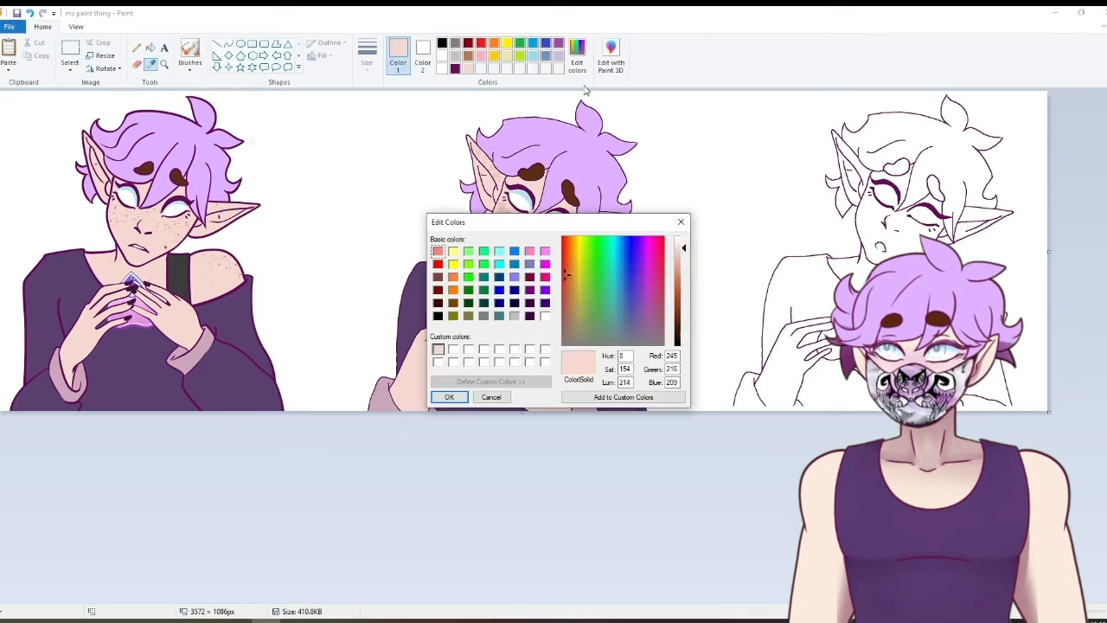
click(447, 395)
click(422, 54)
click(481, 68)
click(524, 302)
click(136, 64)
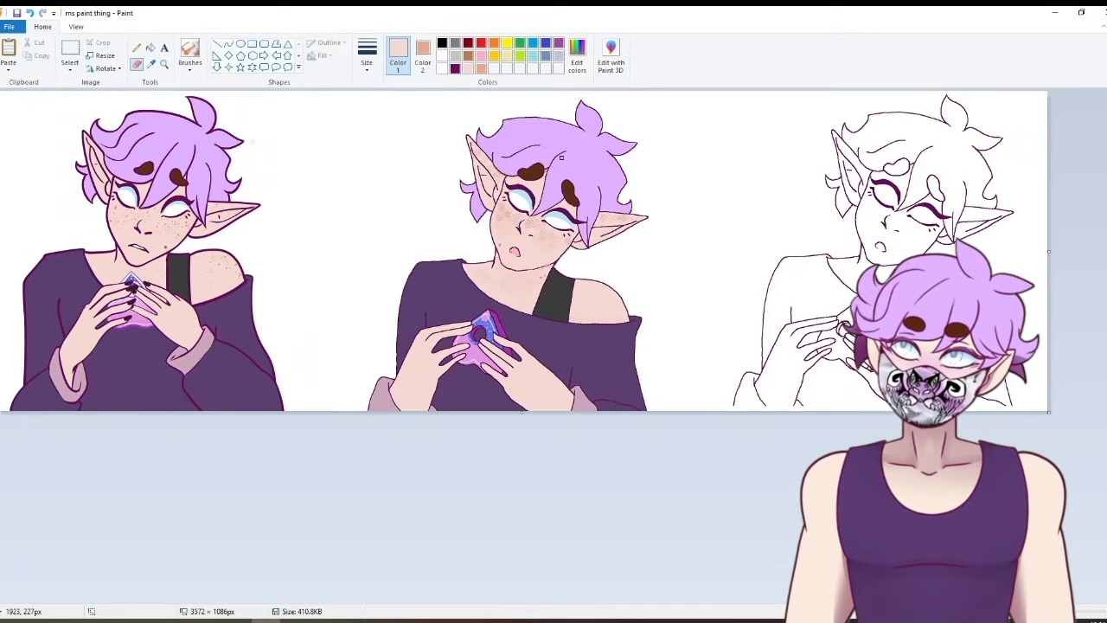
- Shade the middle elf's skin in peach under the fringe, inside both ears, on the neck and shoulder, and along the wrists
drag(544, 174, 566, 193)
drag(587, 244, 627, 216)
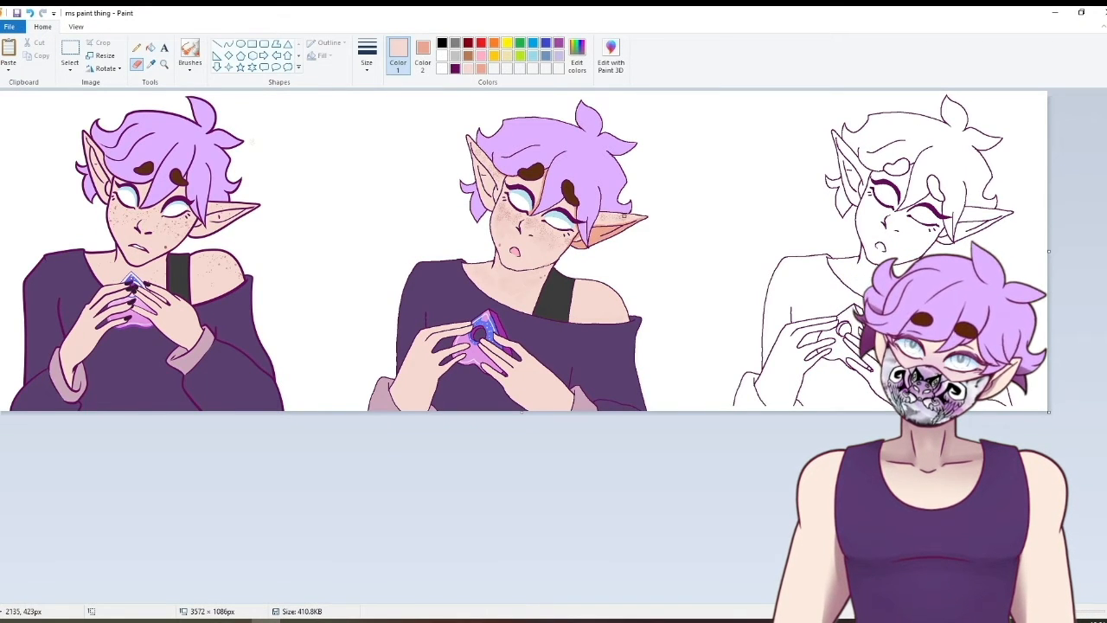
drag(490, 216, 478, 164)
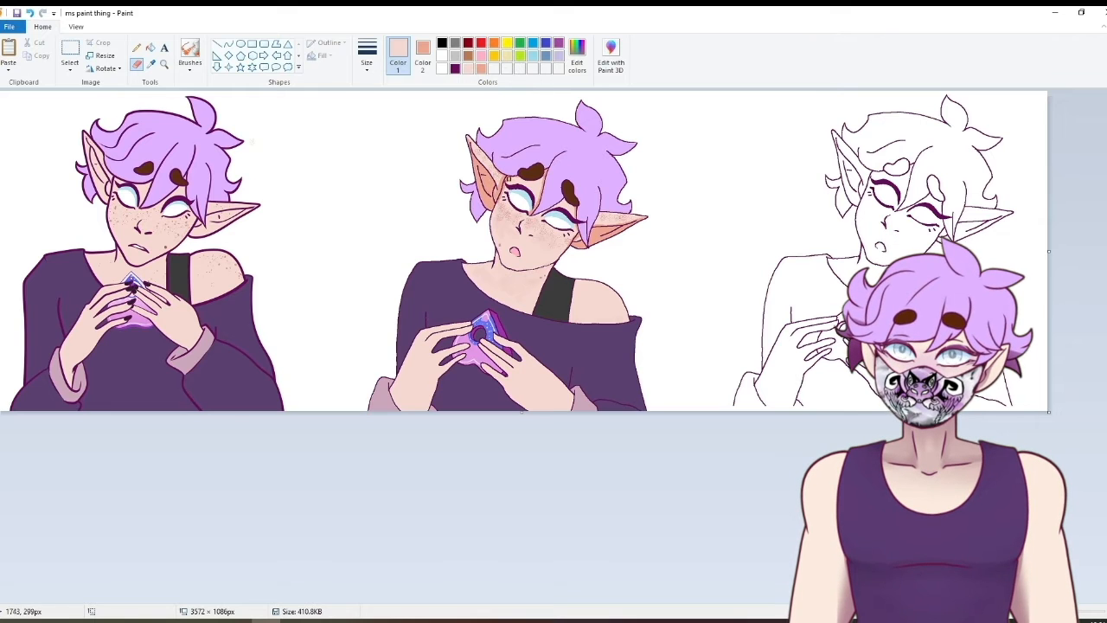
drag(490, 248, 495, 254)
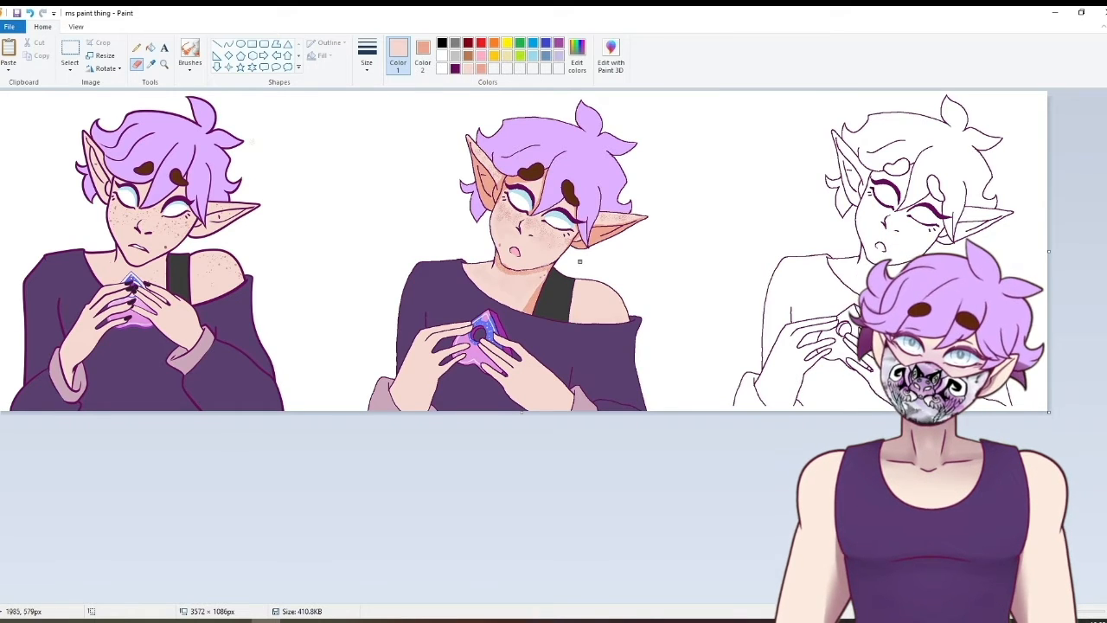
drag(395, 367, 400, 406)
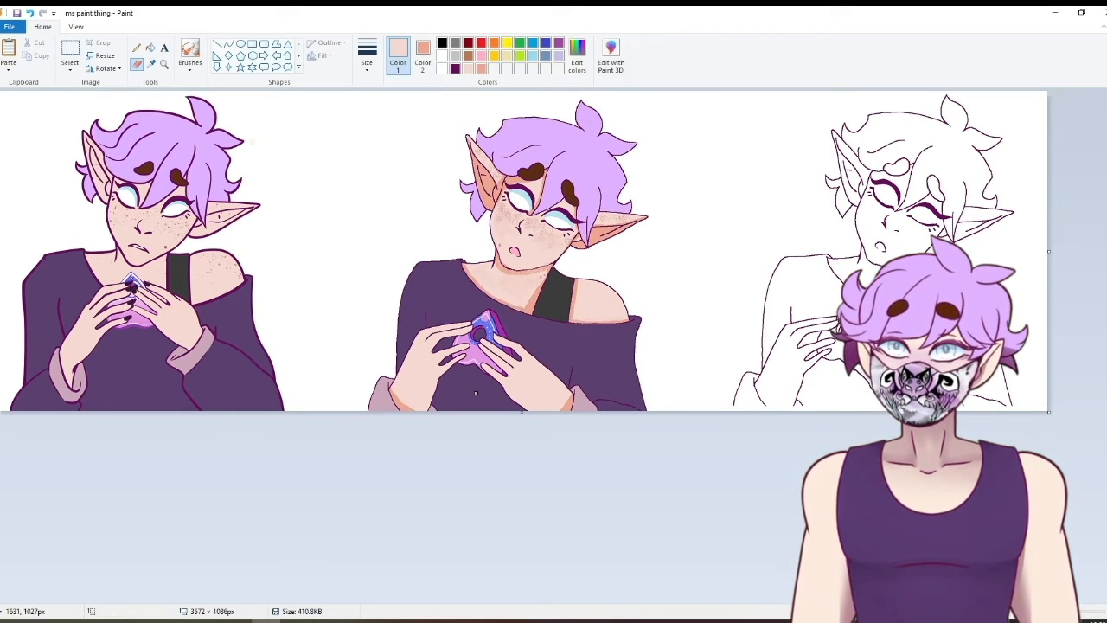
- Mix a brighter purple (RGB 220, 132, 253) from the sampled hair colour and make it the secondary colour
click(150, 64)
click(555, 138)
click(583, 71)
click(643, 240)
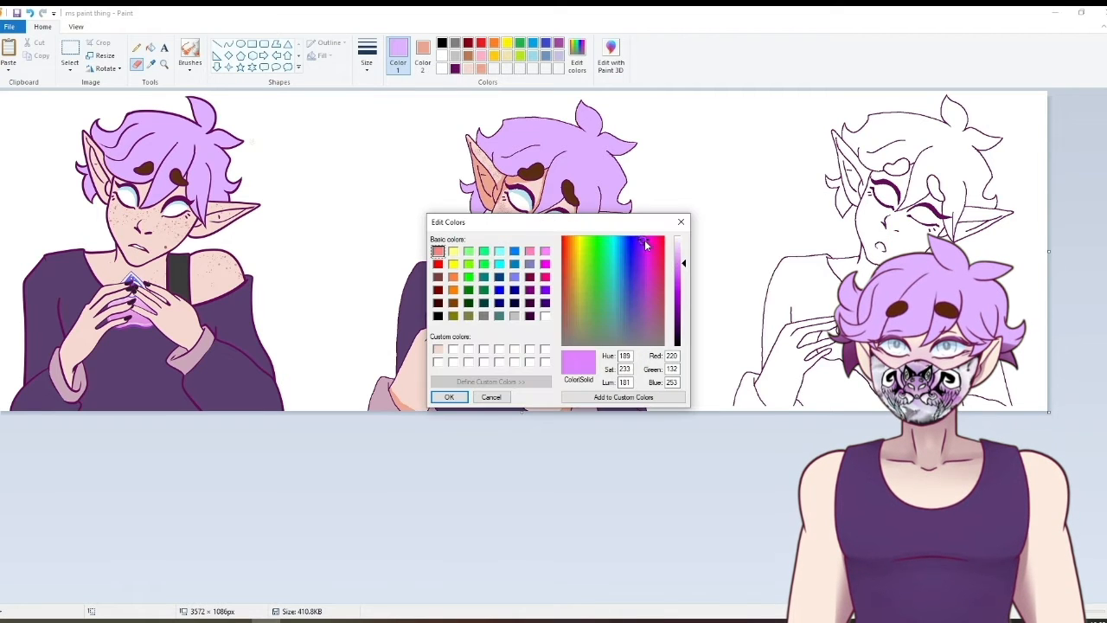
click(448, 397)
click(151, 64)
click(555, 139)
click(423, 54)
click(494, 68)
- Try to shade the middle elf's fringe and side tufts freehand with the brighter purple, undoing the strokes
drag(523, 148, 553, 162)
key(ctrl+z)
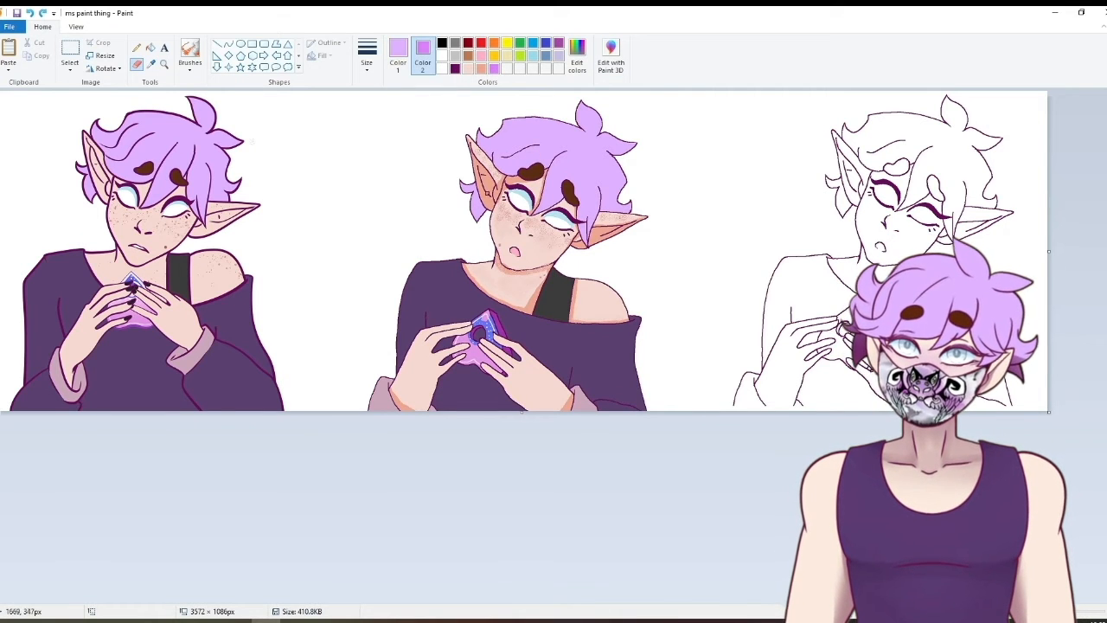
key(ctrl+z)
key(ctrl+z)
key(ctrl+z)
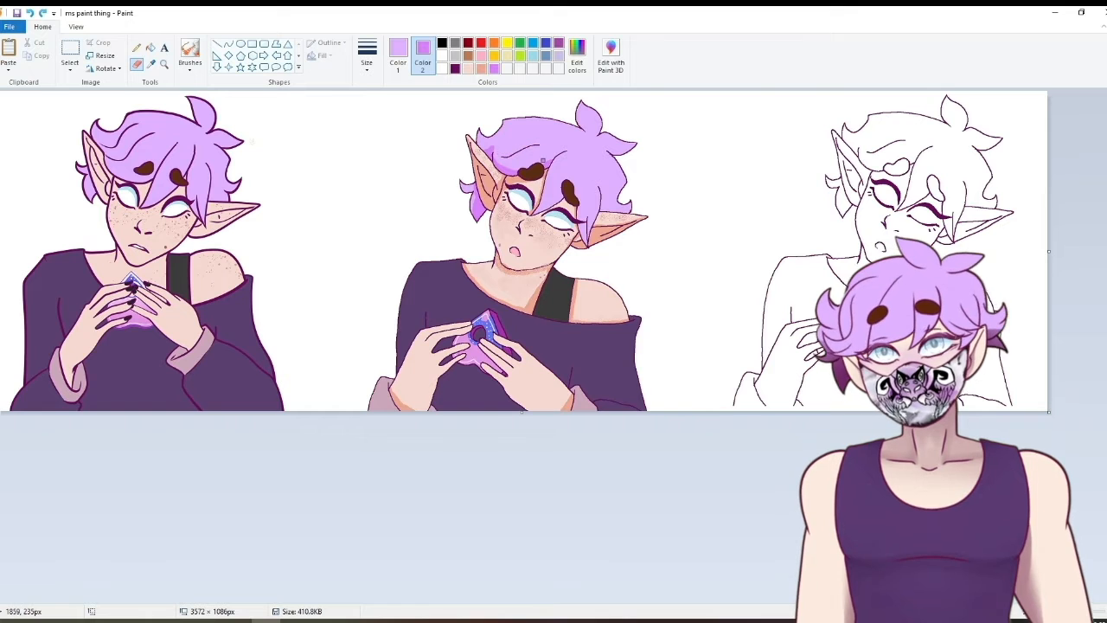
- Draw a curved shading boundary under the middle elf's side-swept fringe with the Curve tool, using brighter purple as primary and white as secondary
click(228, 43)
click(494, 68)
click(442, 55)
click(76, 27)
click(9, 54)
drag(303, 599, 640, 598)
click(47, 28)
mouse_move(374, 216)
mouse_down()
mouse_move(522, 211)
mouse_move(407, 248)
mouse_up()
click(328, 44)
click(333, 112)
click(411, 227)
- Add curved shading boundaries on the tuft behind the ear and across the upper sweep of the middle elf's hair
mouse_move(335, 279)
mouse_down()
mouse_move(351, 325)
mouse_move(338, 338)
mouse_up()
click(346, 300)
drag(471, 192, 349, 174)
click(359, 215)
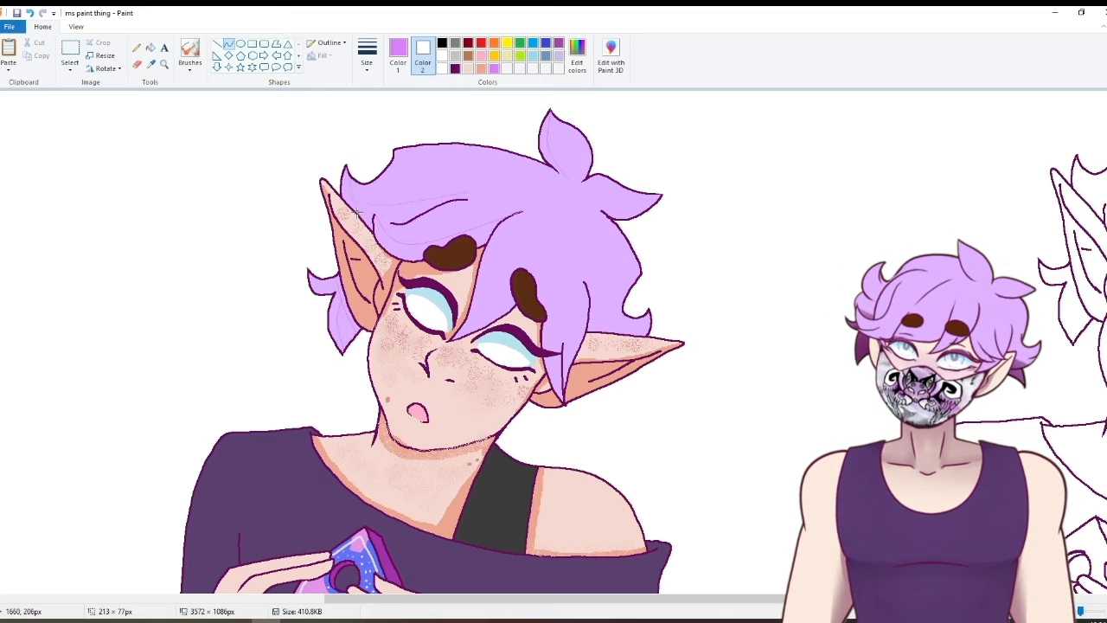
click(353, 222)
- Draw curved shading boundaries on the hair above the outstretched ear, along the upper sweep and down the central fringe locks
click(609, 315)
drag(374, 215, 392, 223)
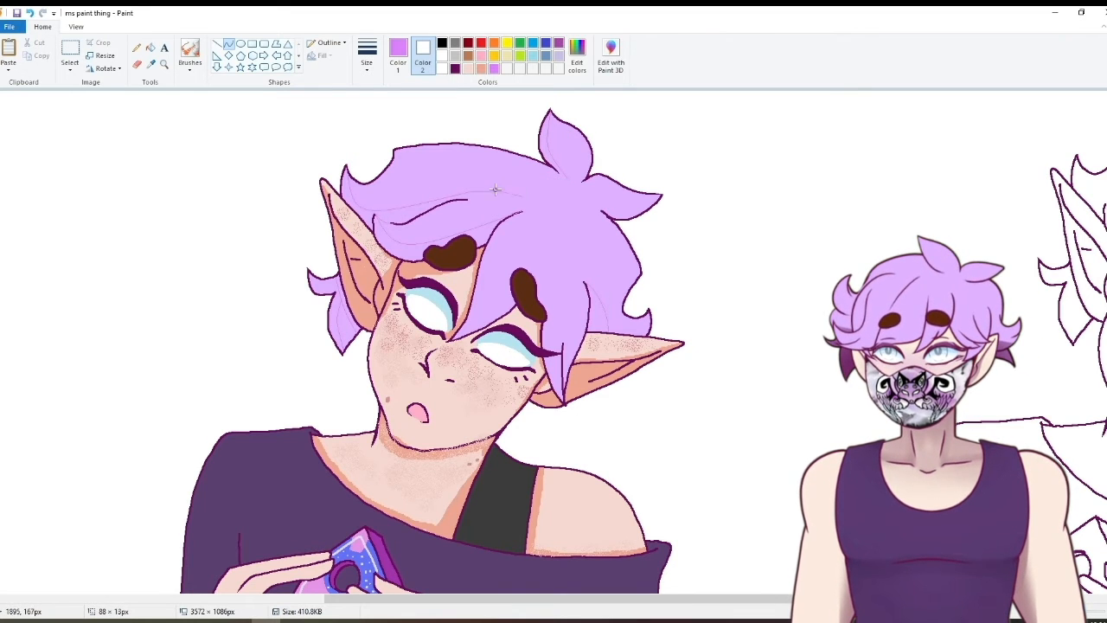
click(495, 190)
drag(552, 169, 569, 181)
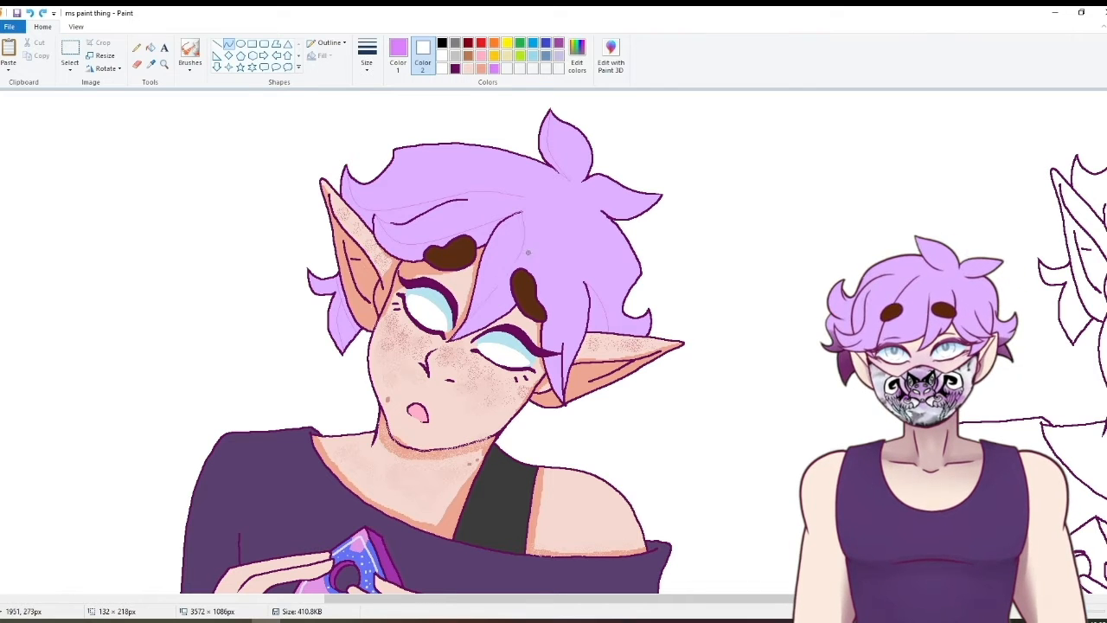
click(486, 242)
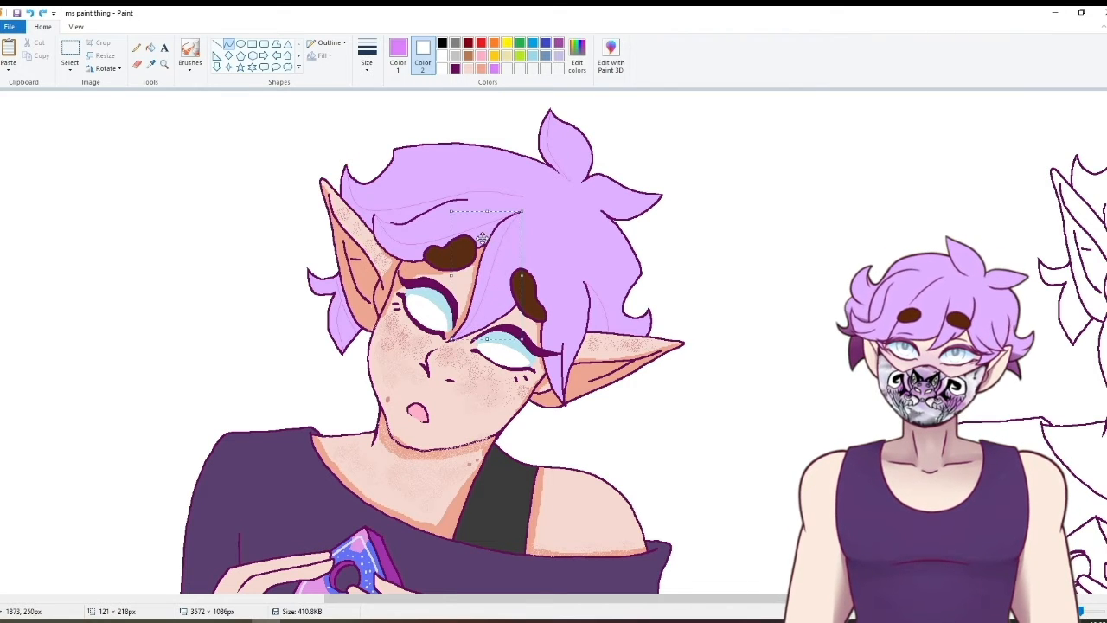
drag(562, 402, 550, 304)
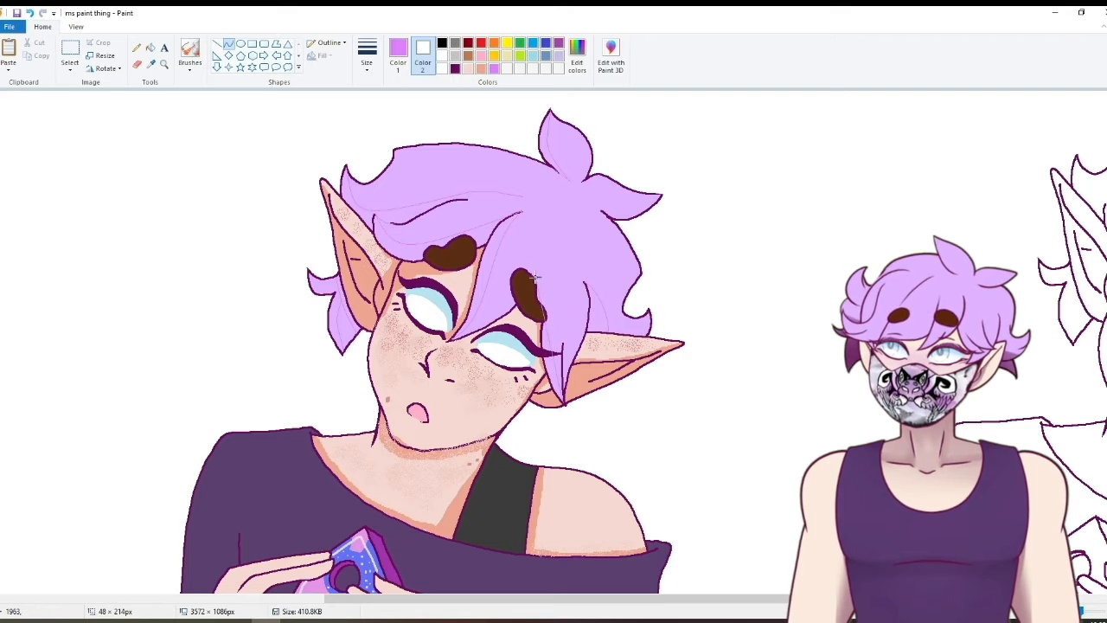
drag(552, 356, 558, 286)
drag(550, 366, 549, 452)
- Fill the outlined shading under the side-swept fringe and in the tuft behind the ear with the brighter purple
click(151, 48)
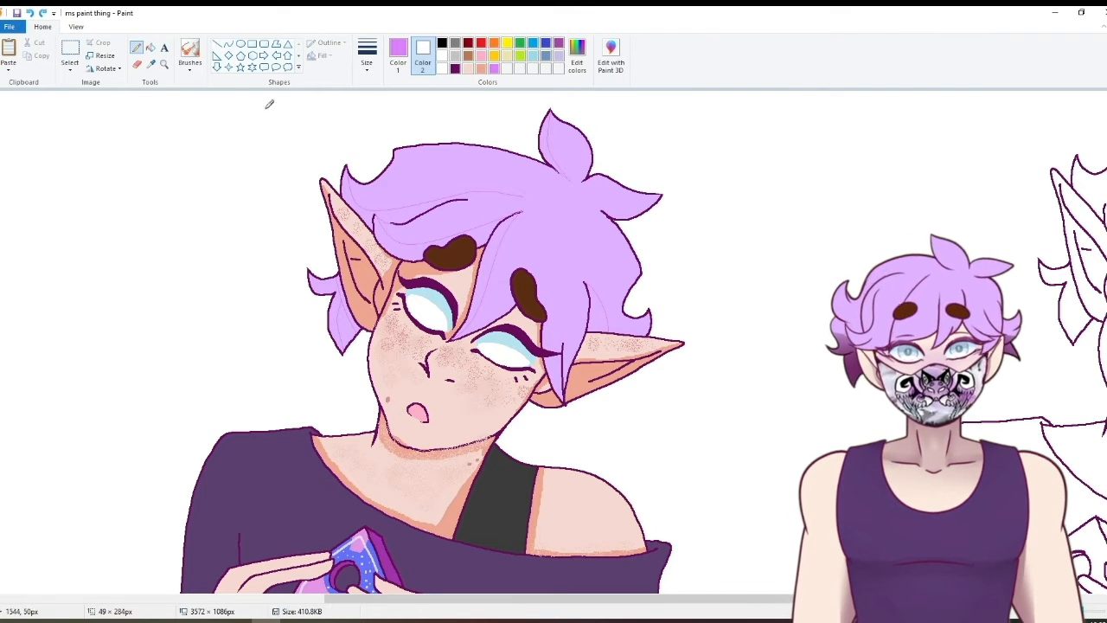
click(389, 238)
click(349, 313)
click(348, 296)
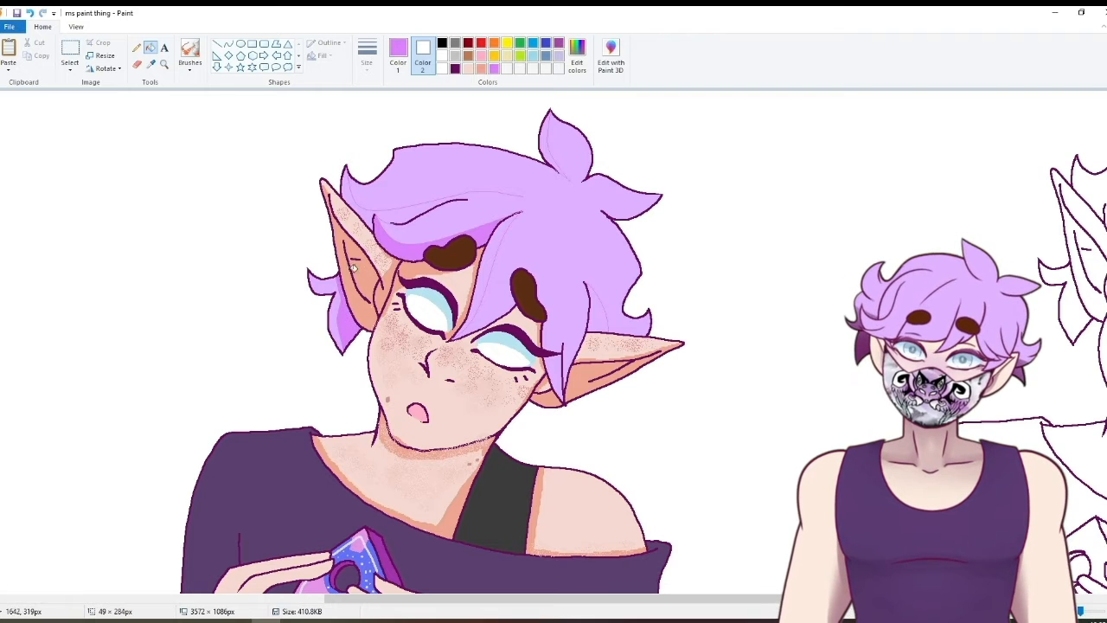
- Pencil in the missing shading boundaries and fill the shadows on the central fringe, the front lock and the back tuft with brighter purple
click(136, 48)
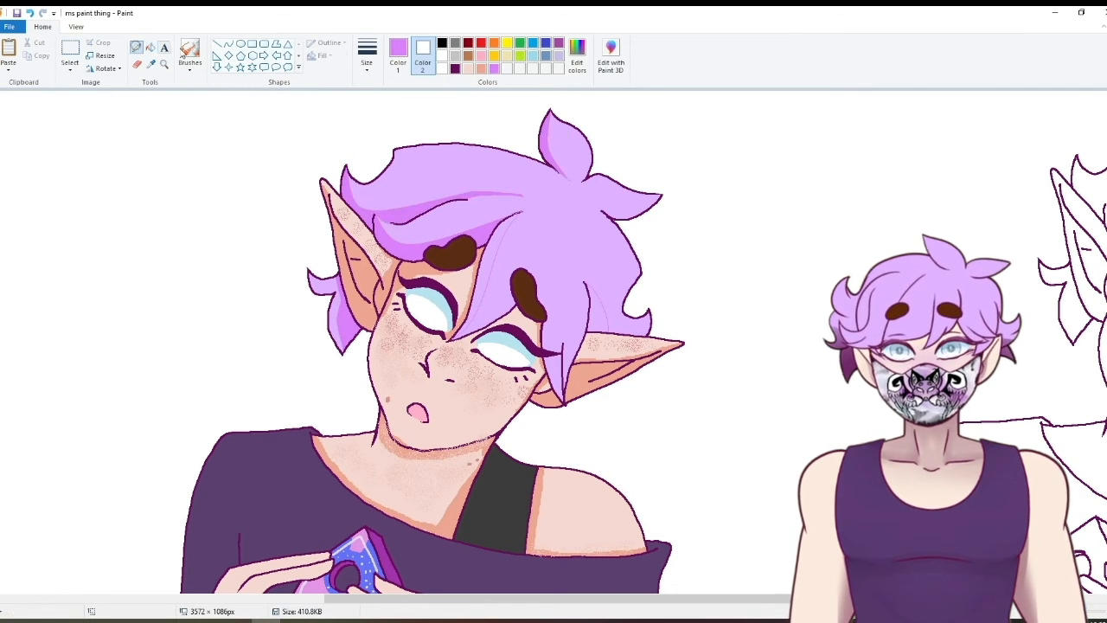
click(366, 57)
click(366, 87)
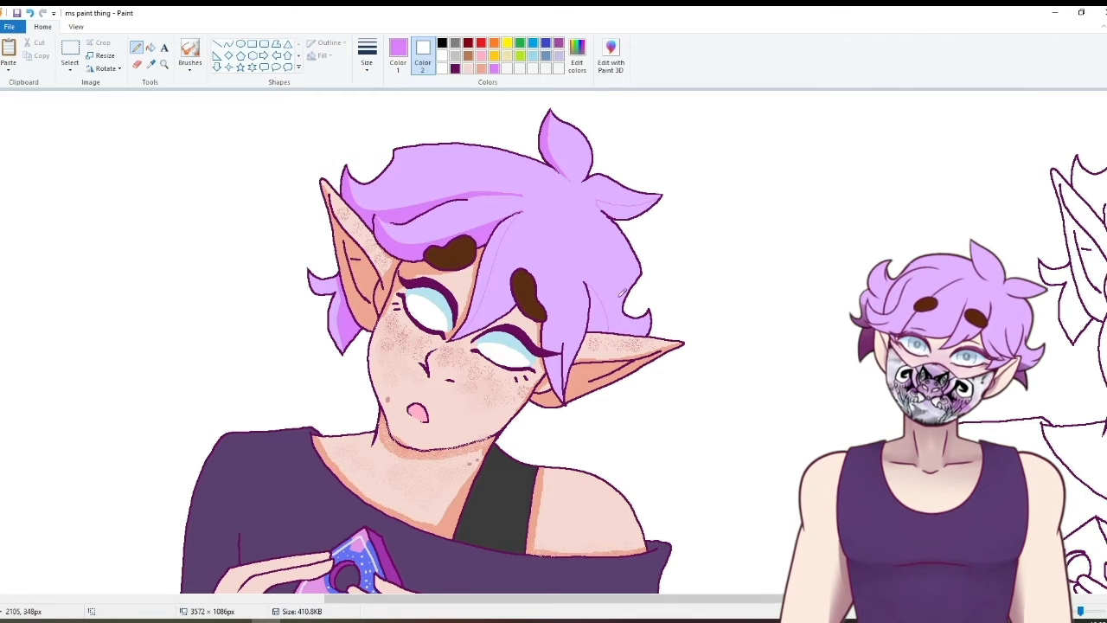
click(150, 48)
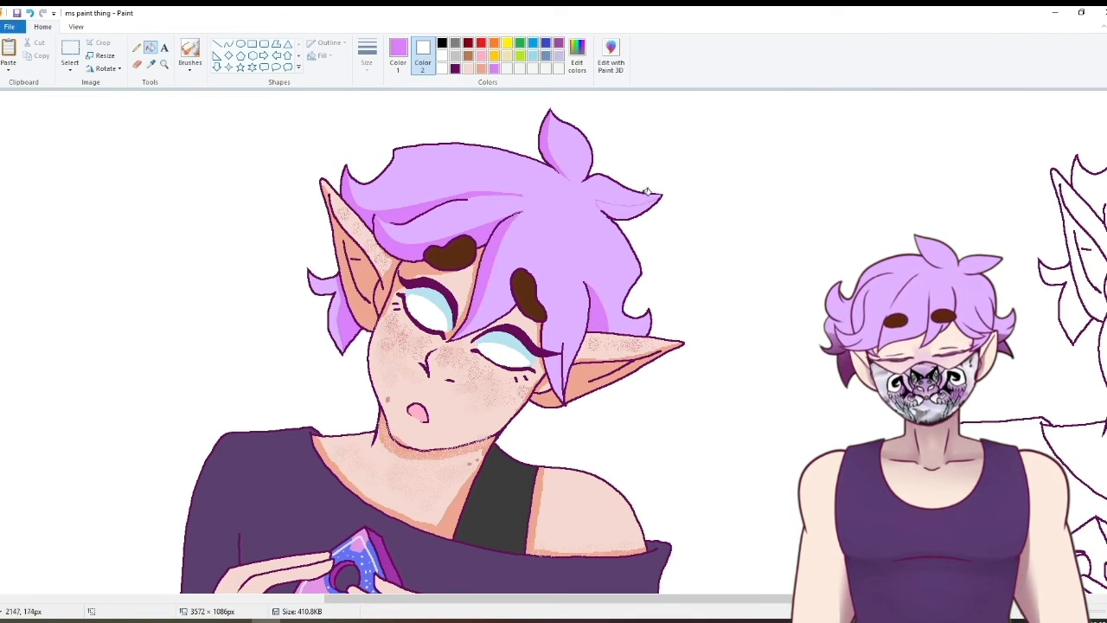
click(137, 47)
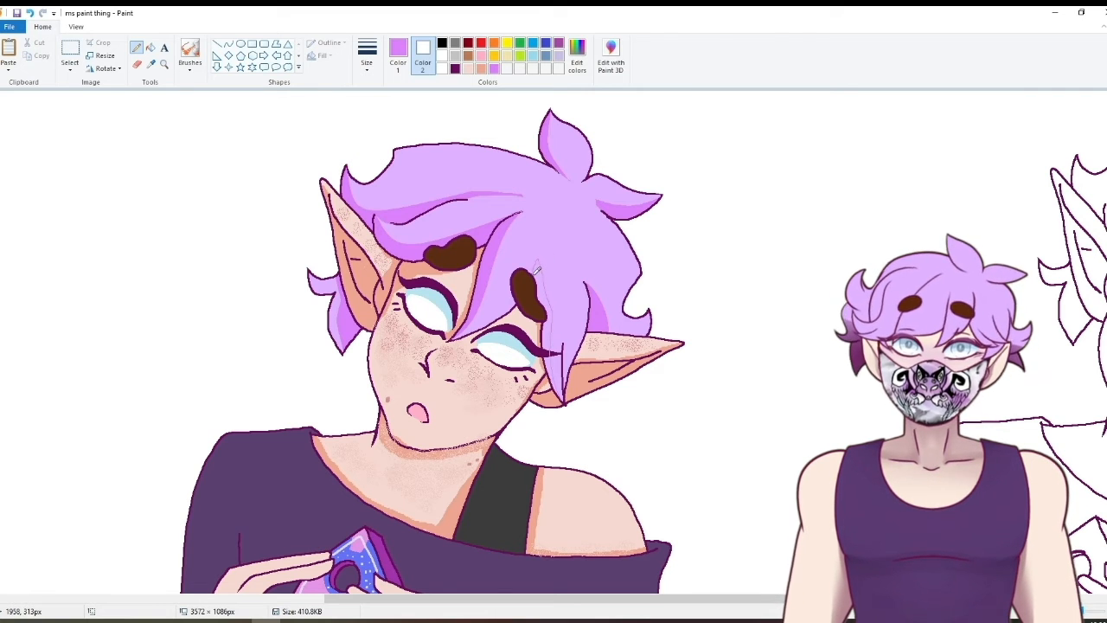
click(150, 48)
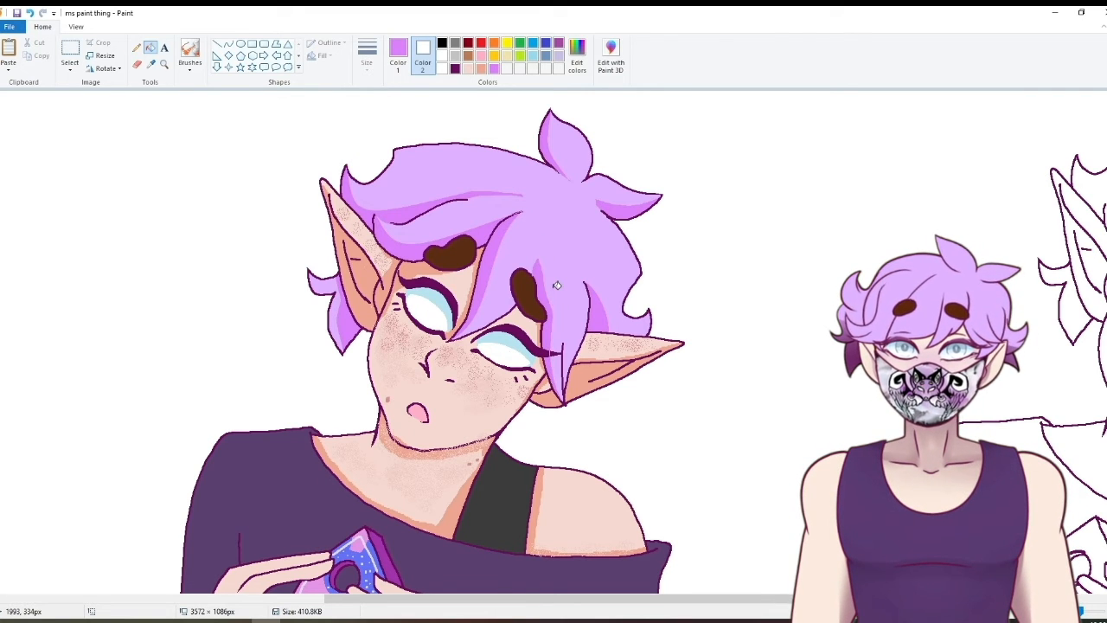
click(77, 27)
click(49, 50)
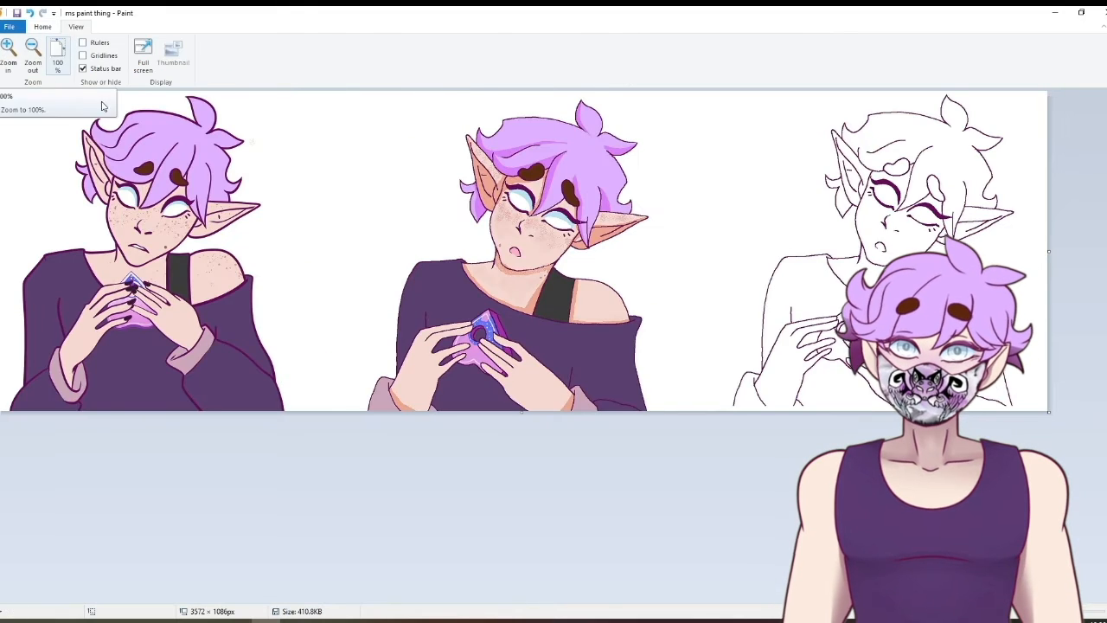
- Sample the mauve of the original's sleeve cuff and darken it into a shading tone in the primary colour
click(43, 27)
click(70, 52)
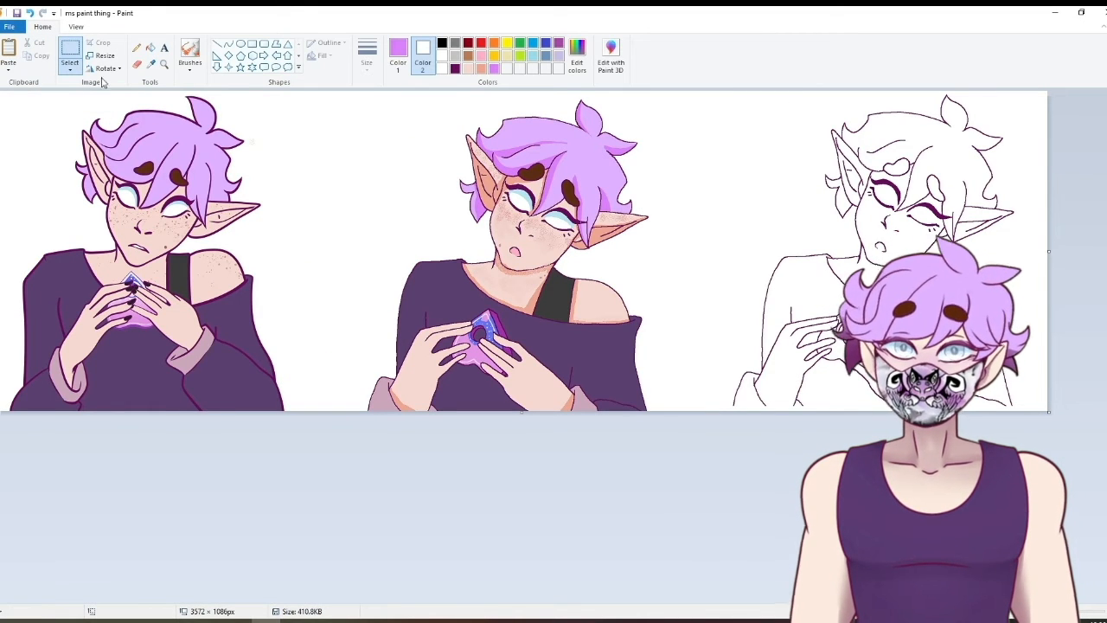
click(150, 64)
click(194, 350)
click(397, 54)
click(577, 57)
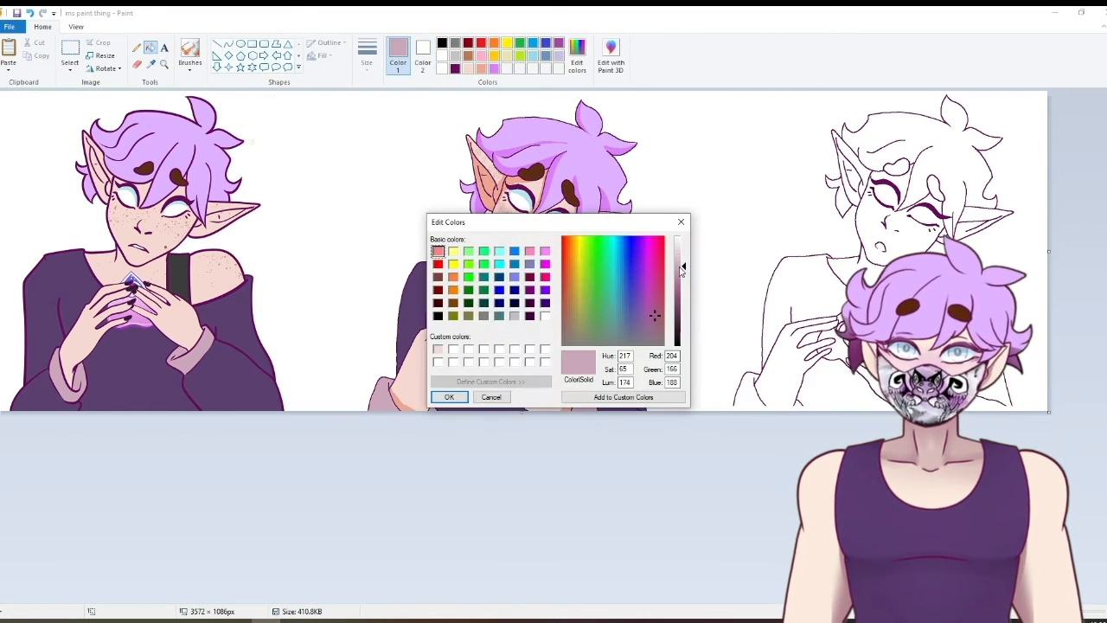
drag(681, 269, 682, 281)
click(448, 395)
- Pencil in the shading boundaries on the redrawn figure's sleeve cuffs and fill the shadows with the darkened mauve
click(136, 48)
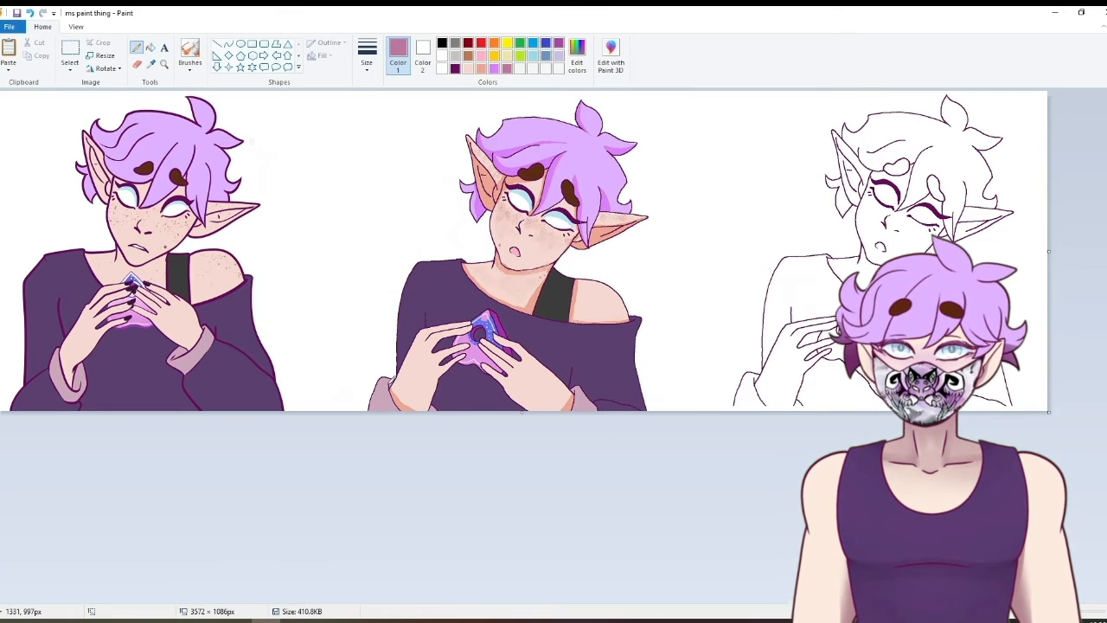
click(151, 47)
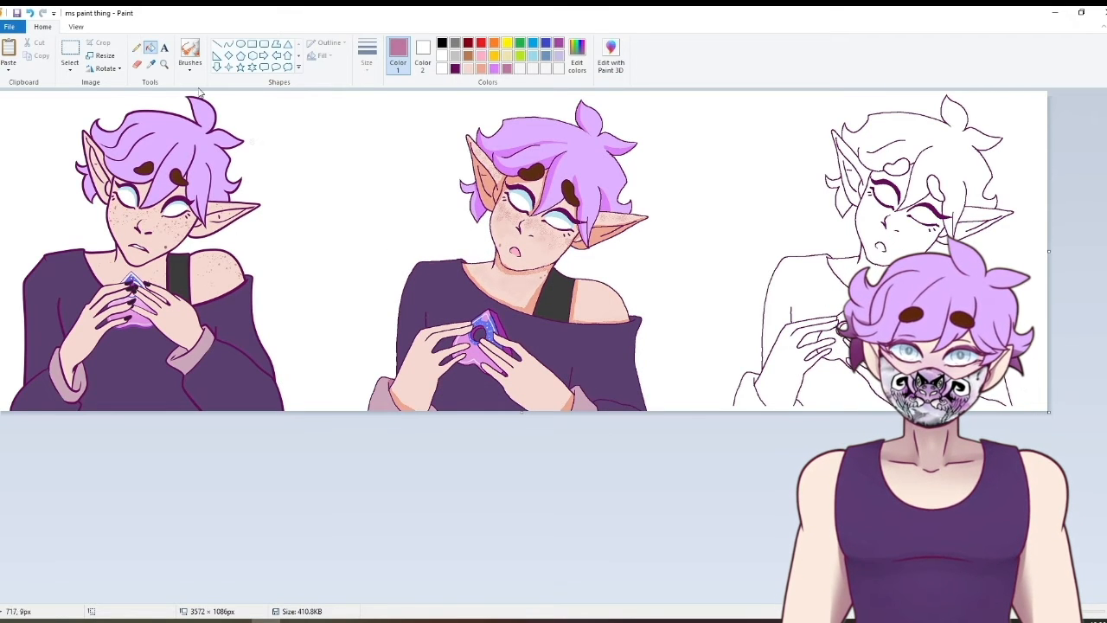
click(136, 47)
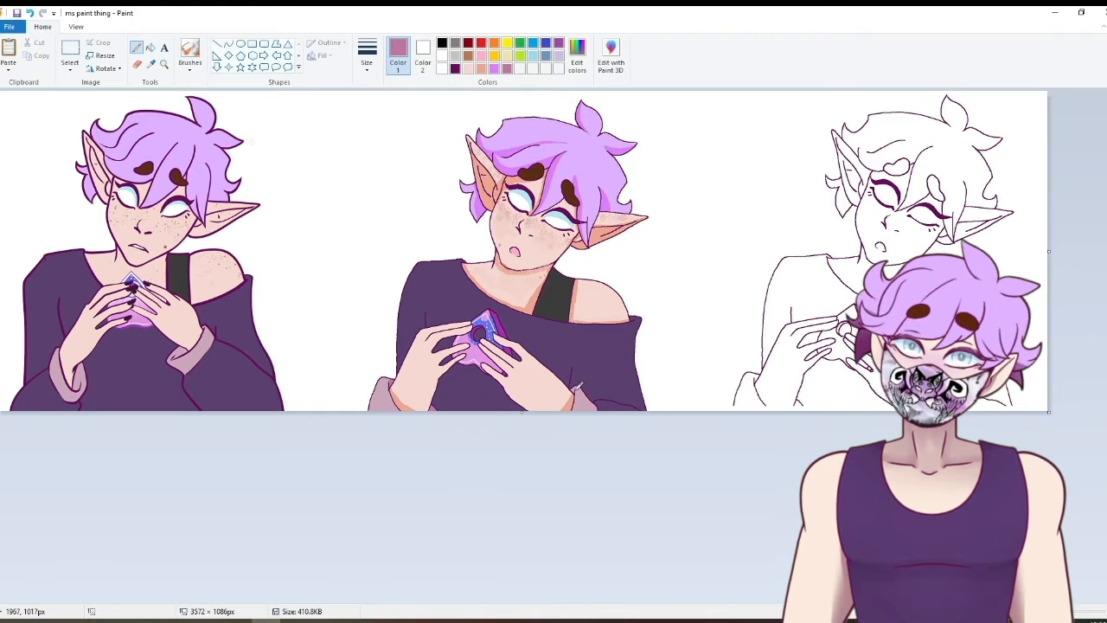
click(150, 48)
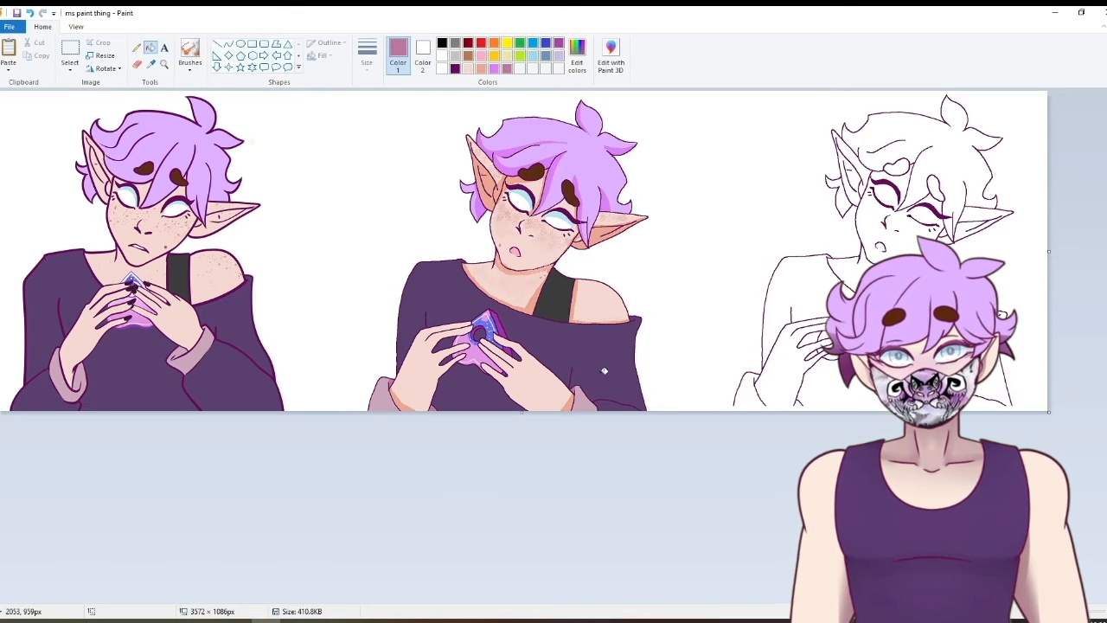
- Select the uncoloured line art copy and move it over the coloured redraw, aligning the outlines
click(69, 53)
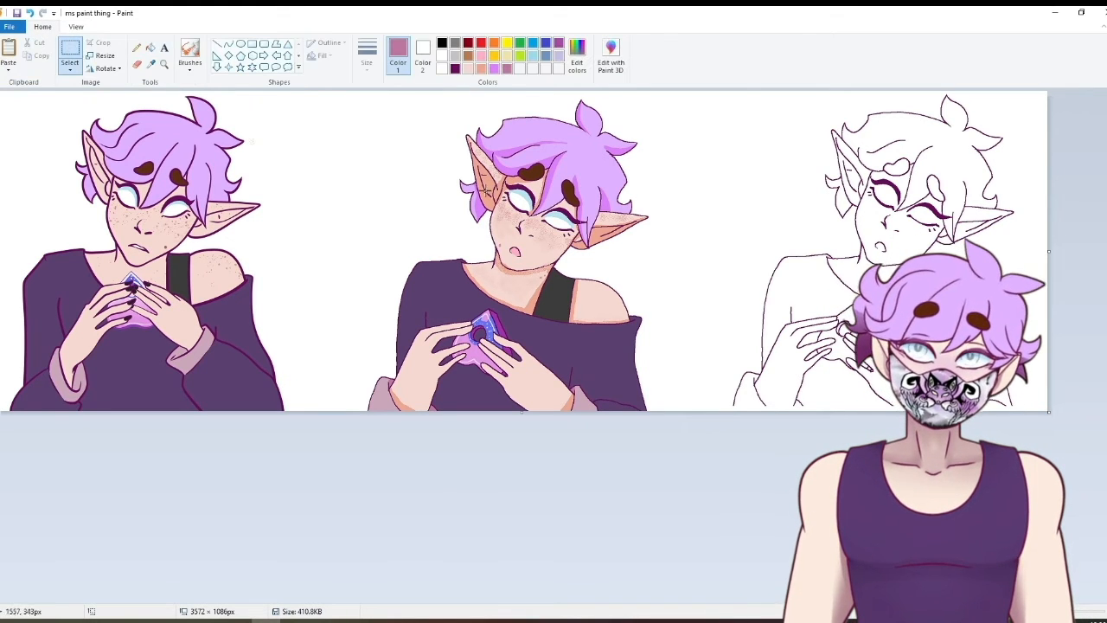
drag(739, 95, 806, 152)
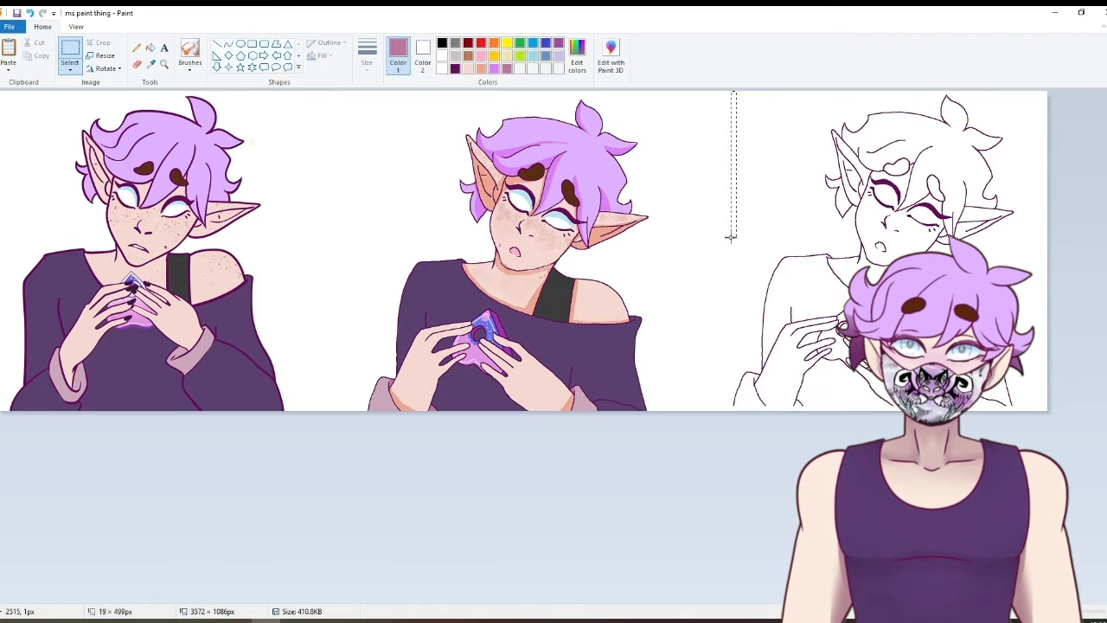
click(1038, 394)
drag(1020, 410, 719, 212)
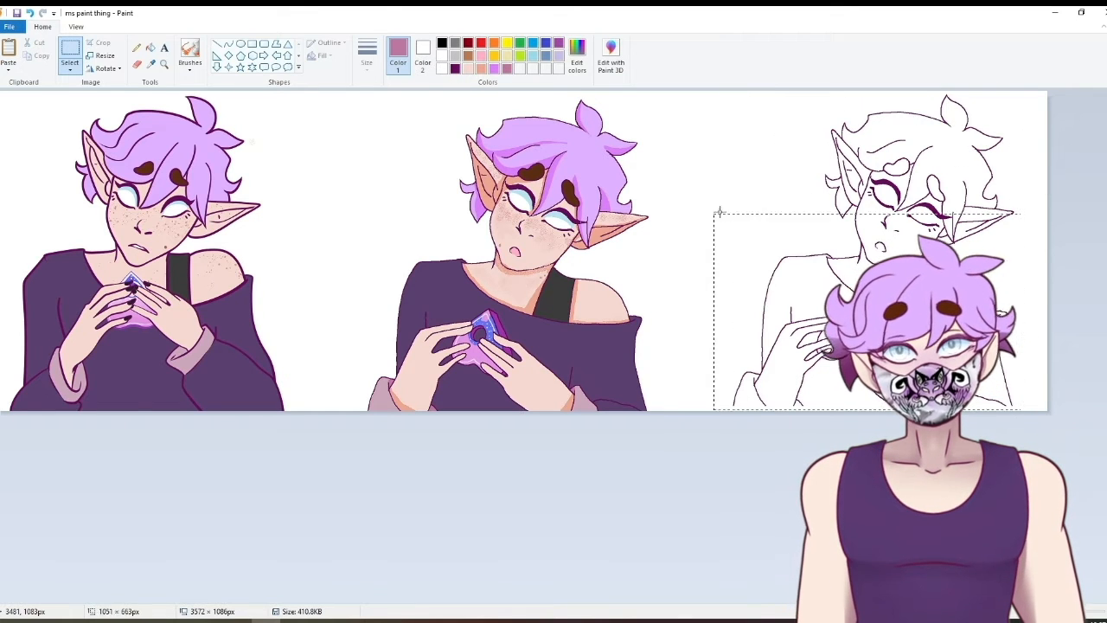
drag(753, 355, 509, 366)
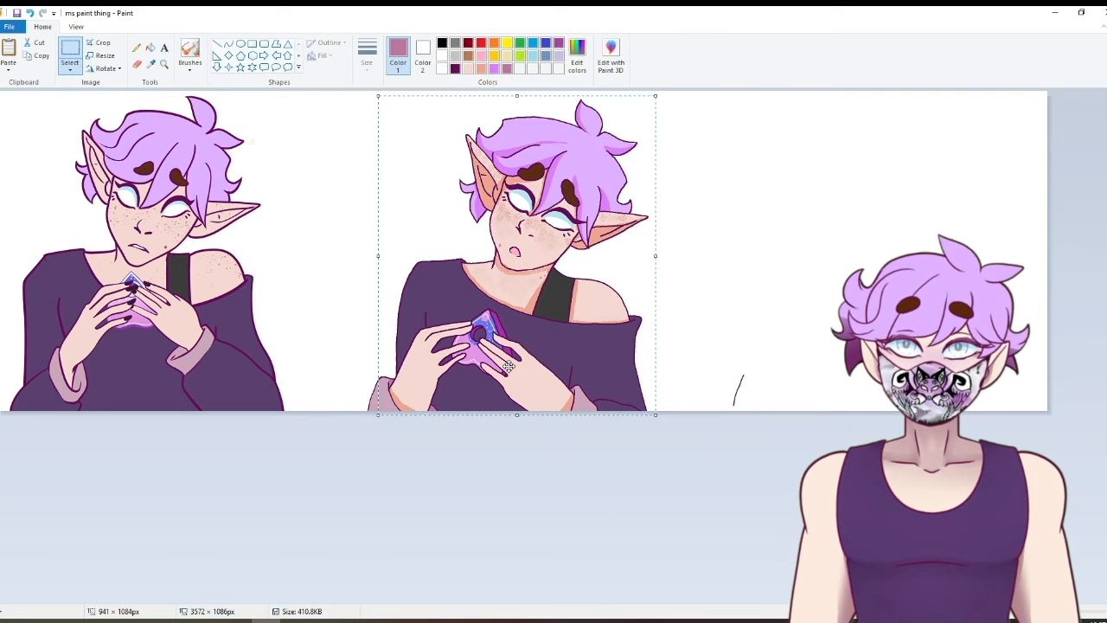
right_click(509, 367)
click(840, 56)
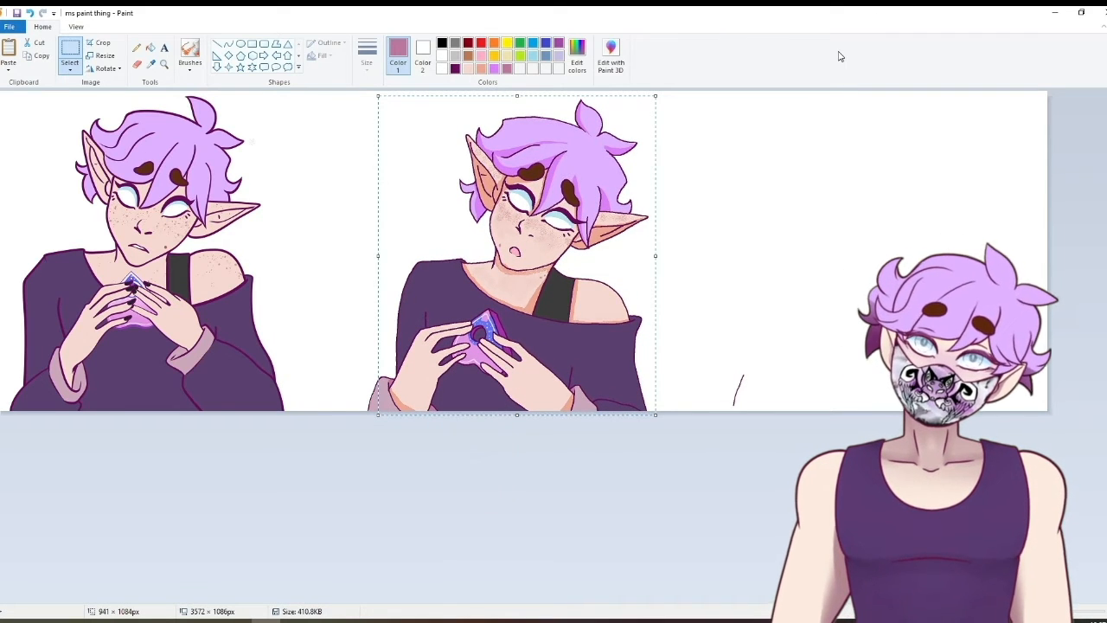
- Deselect the overlaid line art and narrow the canvas to 2340 × 1086 px, cutting off the empty area beside the redraw
click(76, 27)
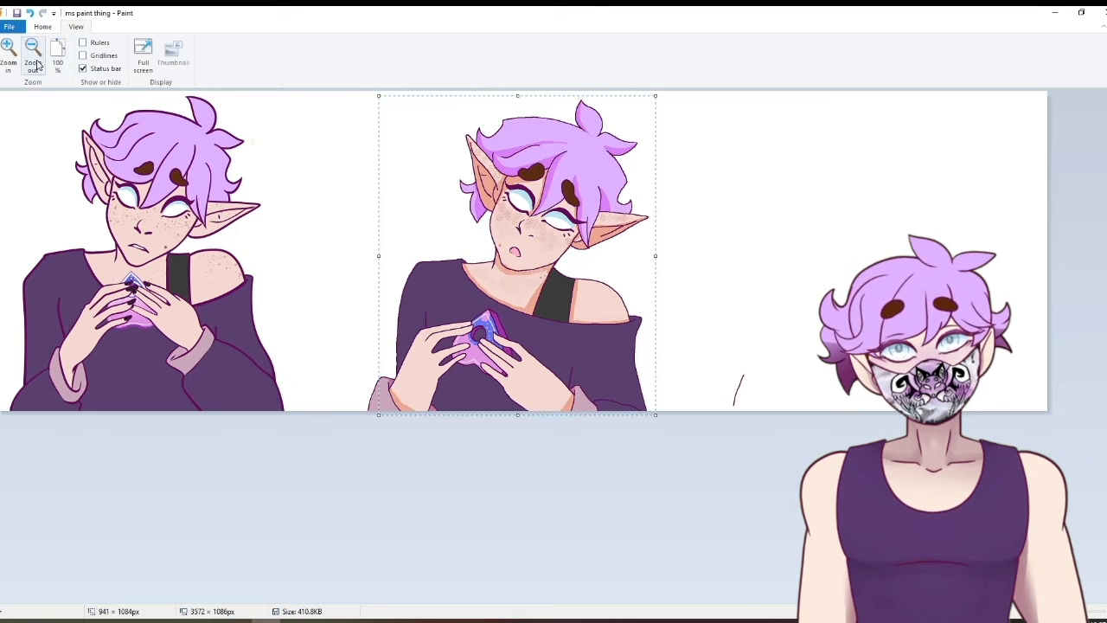
click(340, 471)
drag(1047, 251, 683, 374)
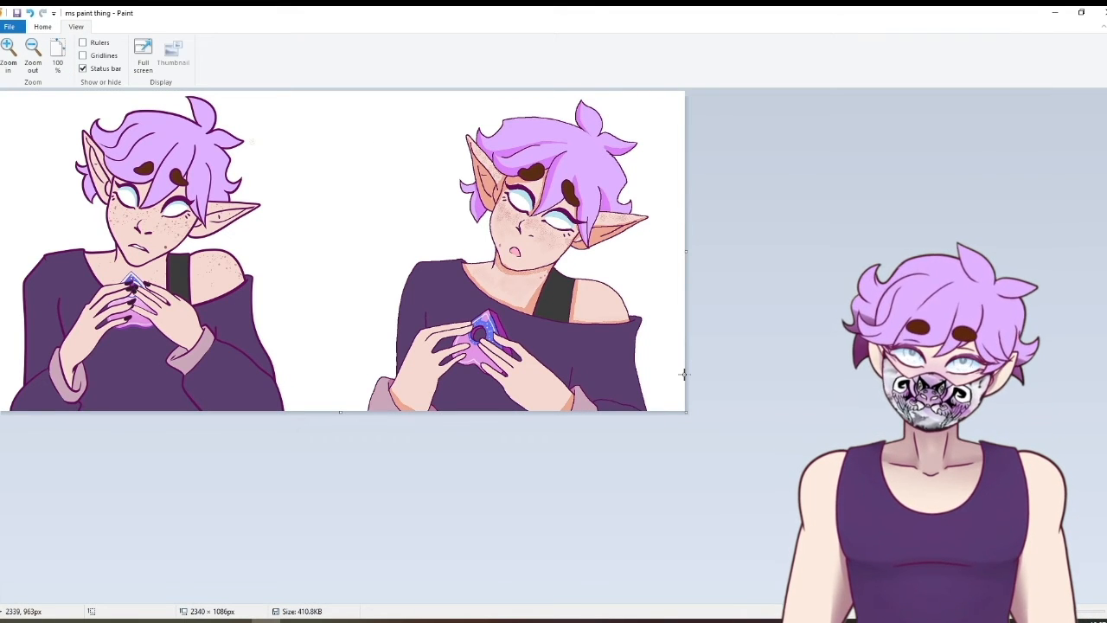
- Draw a black arrow from the original figure toward the redraw with the pencil at its second line thickness
click(42, 27)
click(367, 56)
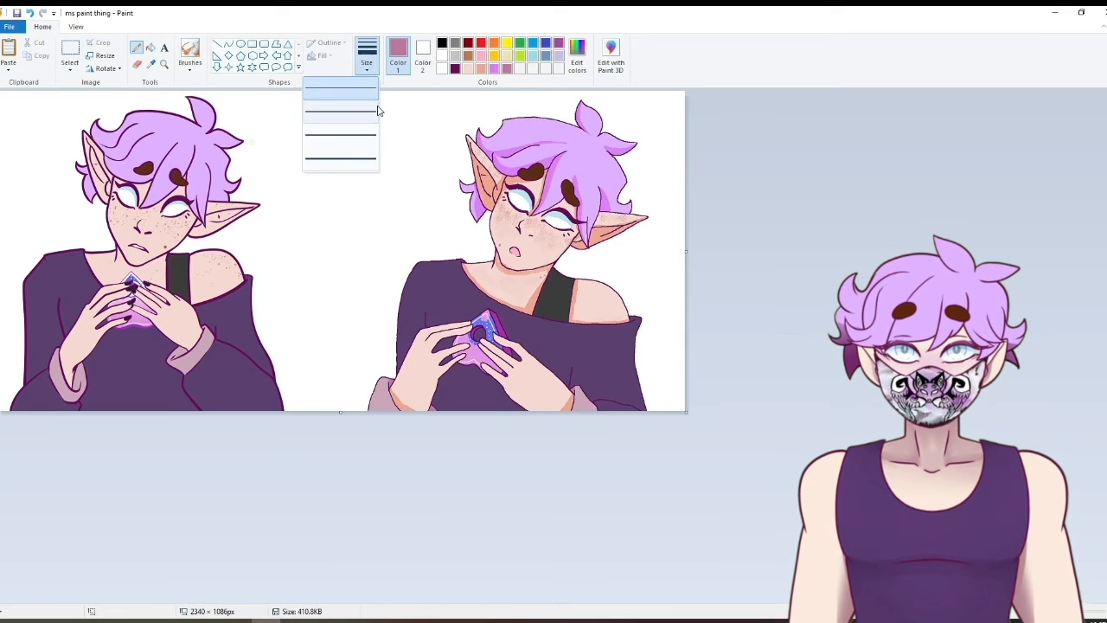
click(371, 111)
click(442, 42)
drag(291, 227, 375, 224)
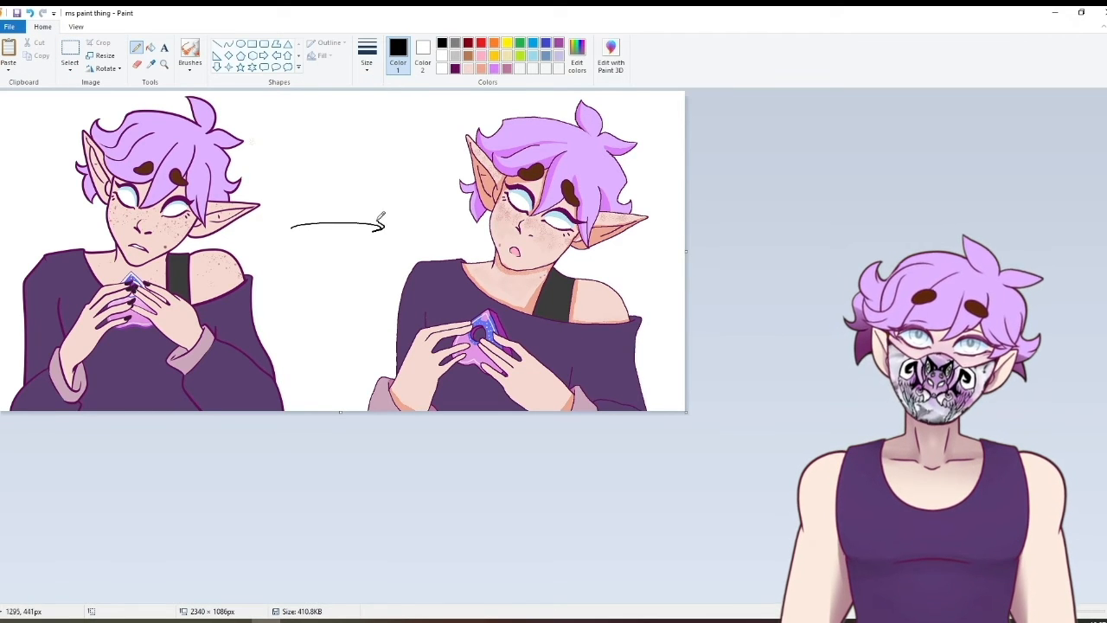
- Handwrite "MS Paint" in black above the arrow between the two figures
mouse_move(277, 183)
mouse_down()
mouse_move(287, 171)
mouse_move(296, 182)
mouse_up()
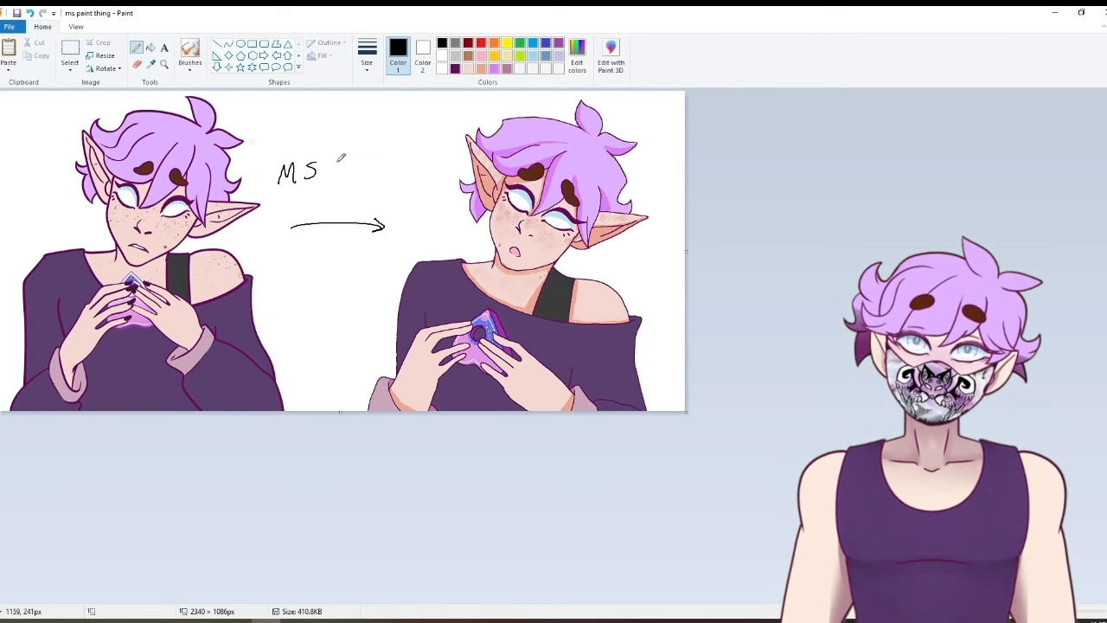
drag(363, 166, 374, 165)
mouse_move(381, 144)
mouse_down()
mouse_move(385, 162)
mouse_move(394, 151)
mouse_up()
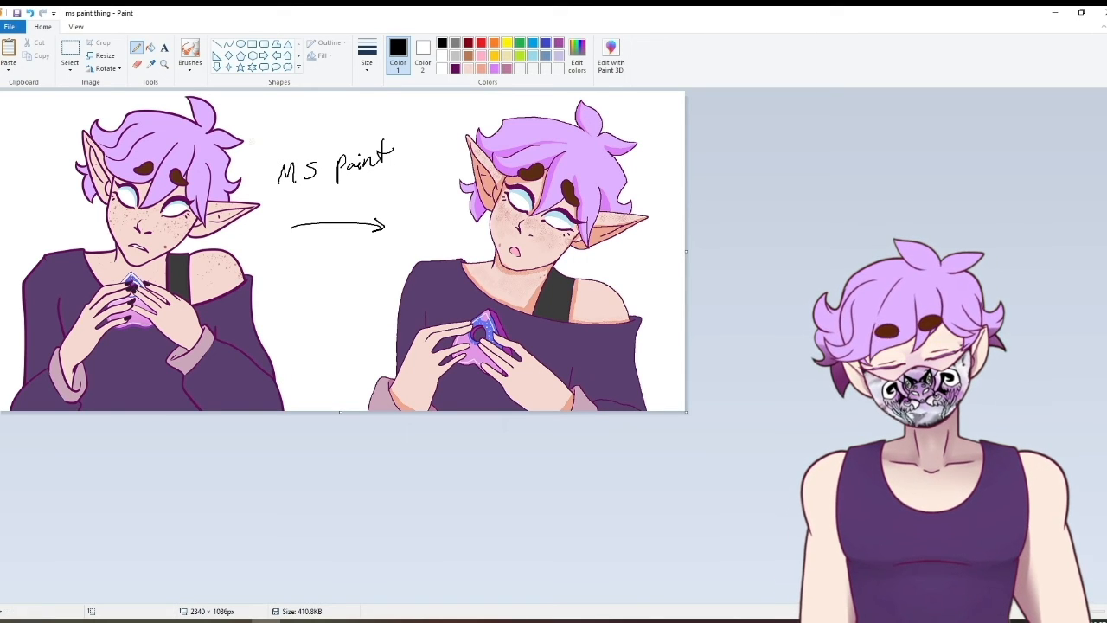